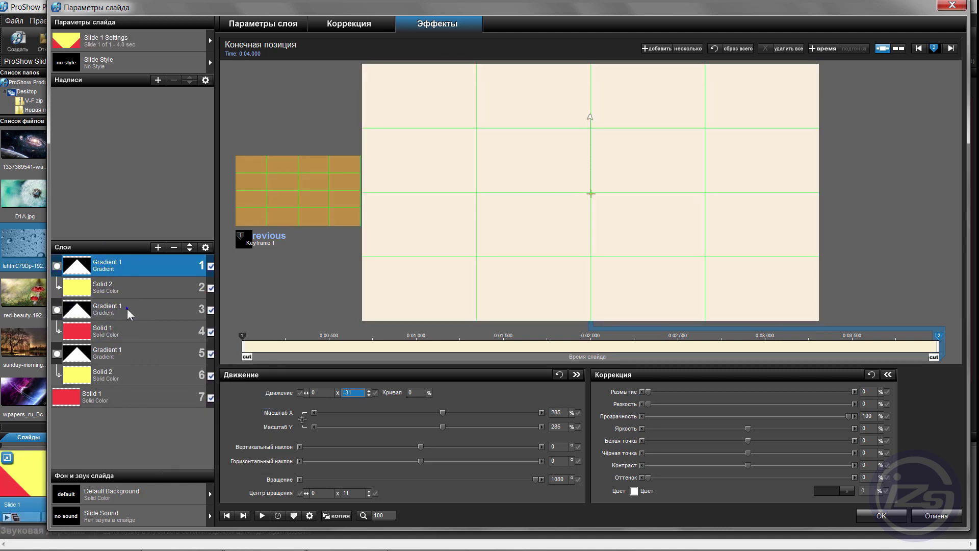
Duplicate the gradient mask on layer 3 and move the copy to the top of the layer stack
right_click(128, 309)
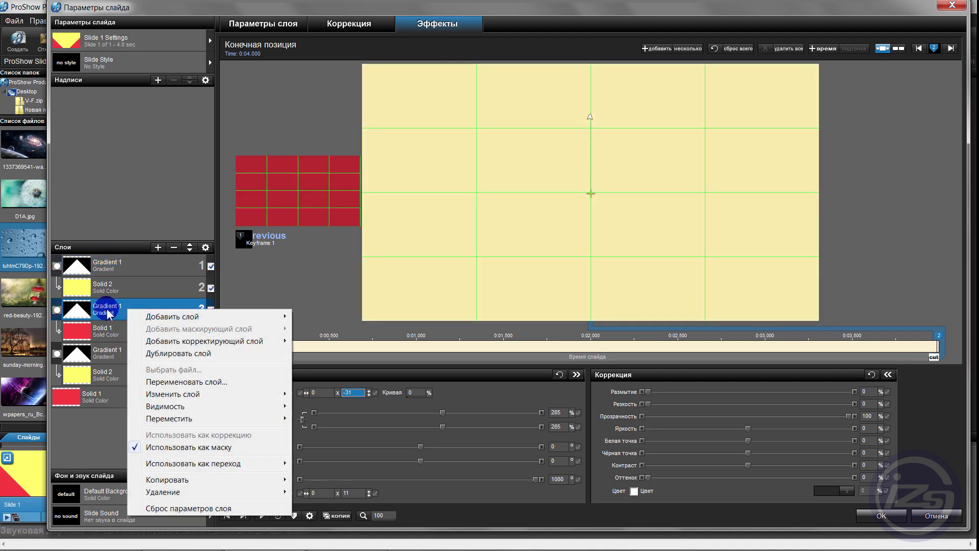
click(174, 353)
drag(114, 311, 106, 322)
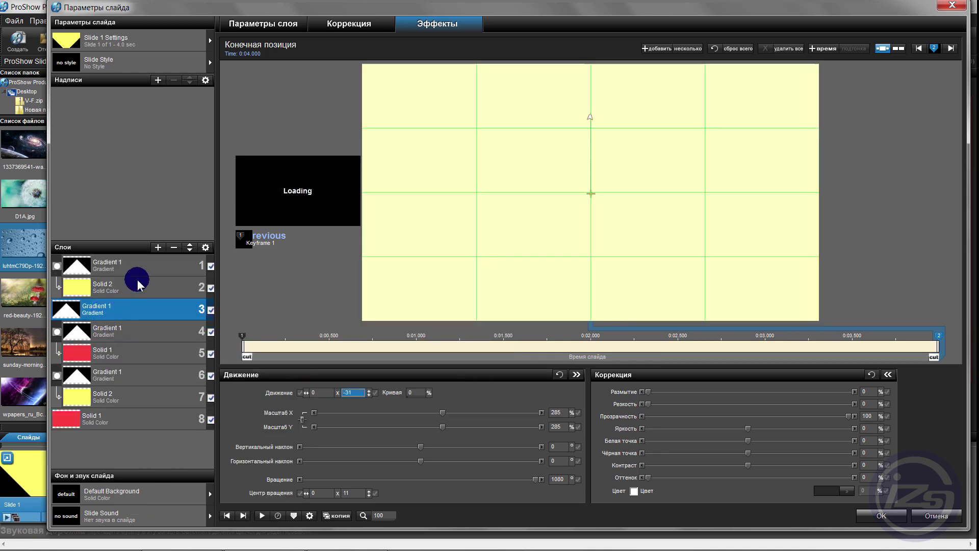
click(191, 245)
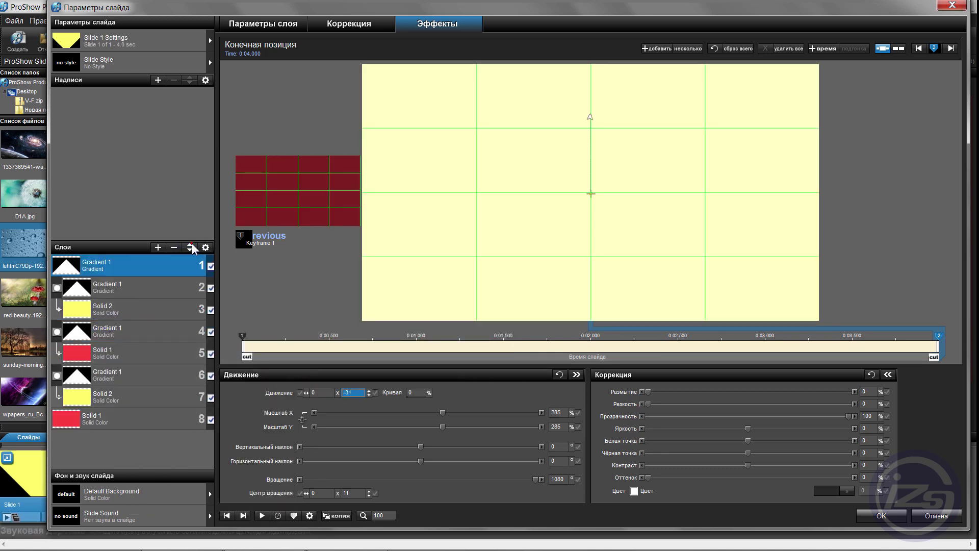
Duplicate the red Solid 1 layer, place the copy directly beneath the top gradient, and use that gradient as its mask
right_click(116, 355)
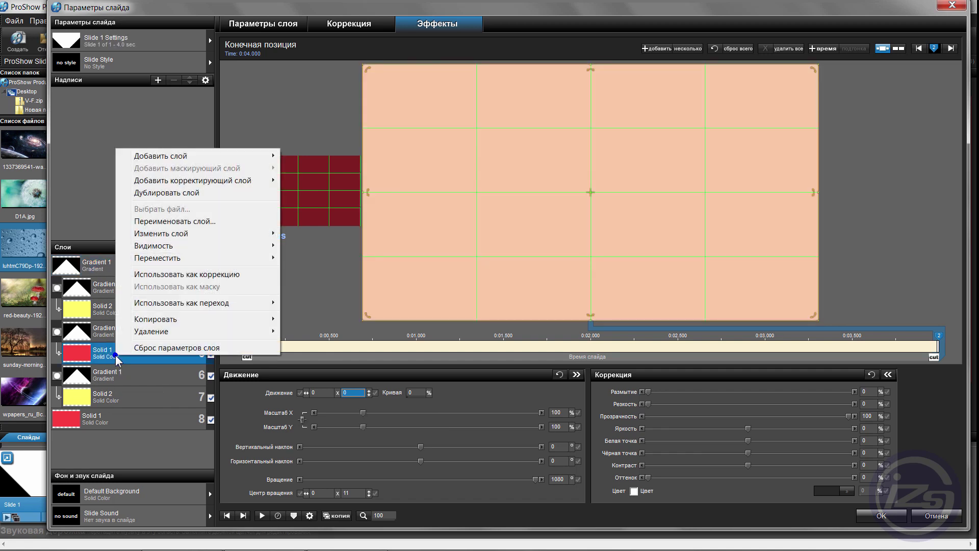
click(175, 193)
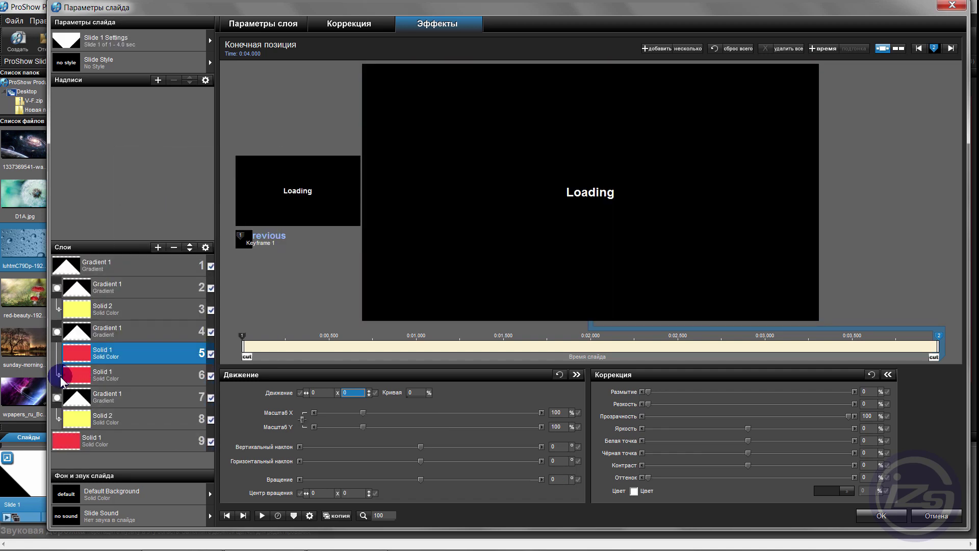
drag(58, 376, 84, 278)
click(101, 272)
right_click(101, 267)
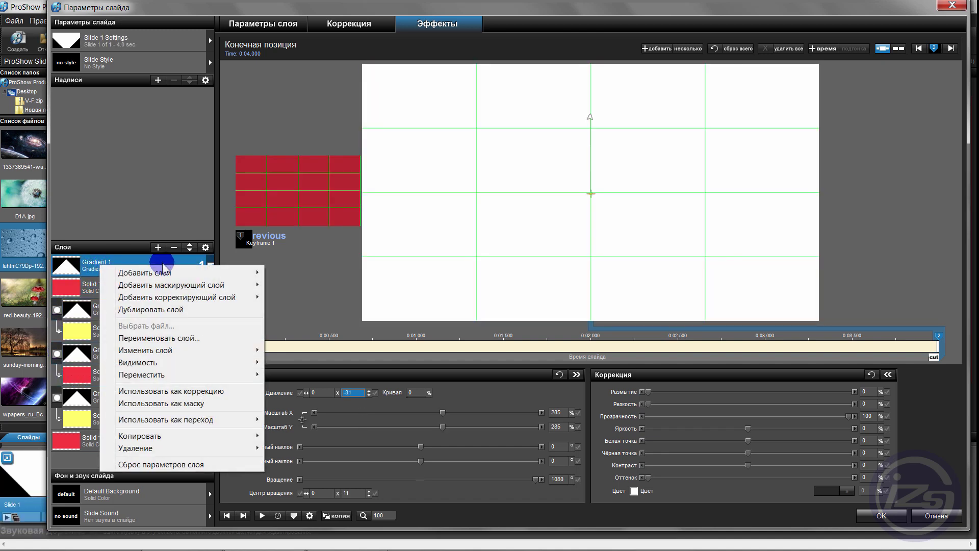
click(176, 404)
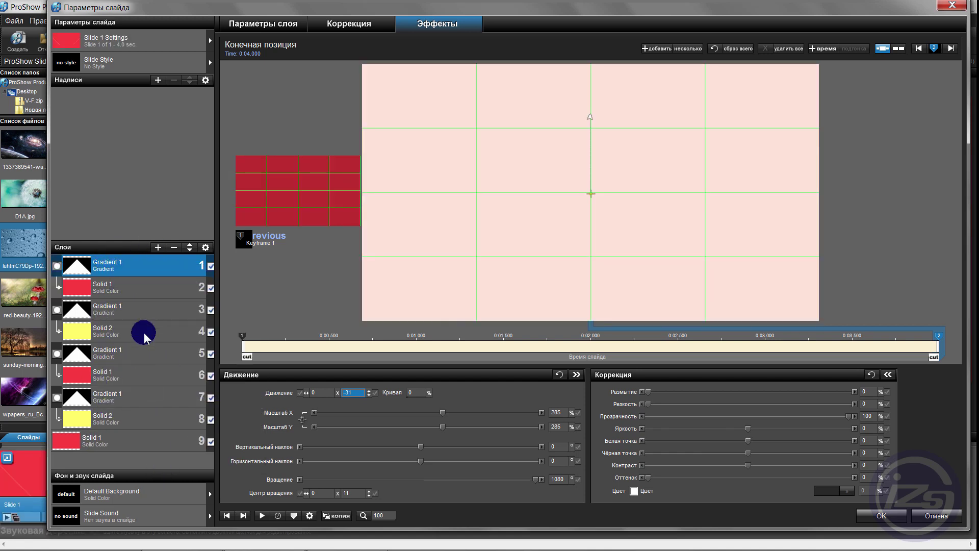
click(152, 461)
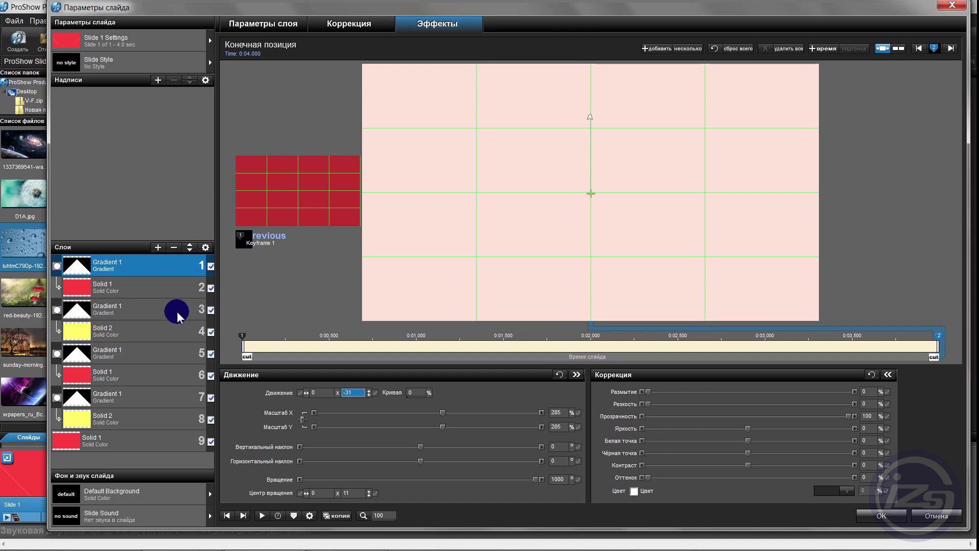
Build a masked yellow pair on top of the stack from duplicates of the top gradient and the Solid 2 layer
right_click(102, 264)
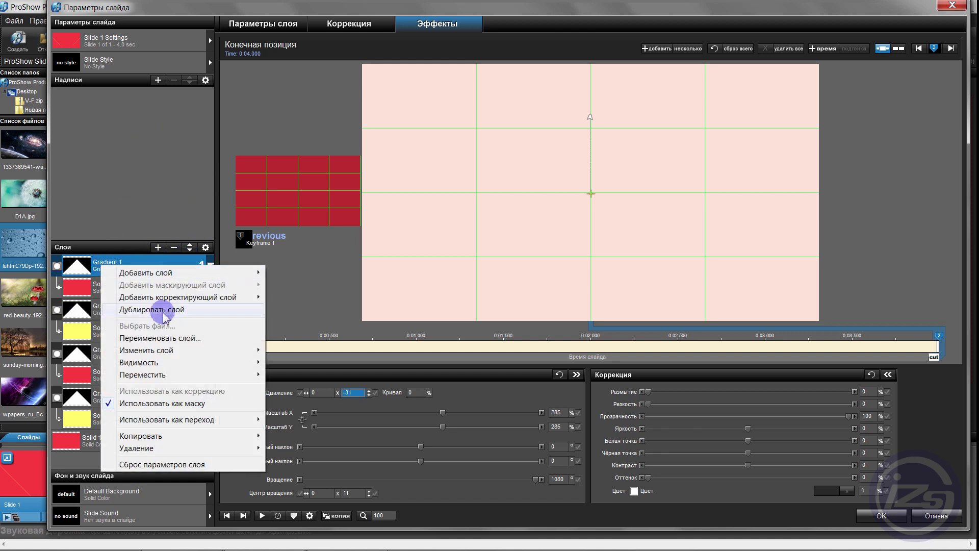
click(159, 309)
right_click(117, 354)
click(152, 192)
drag(124, 353, 96, 277)
right_click(103, 267)
click(171, 406)
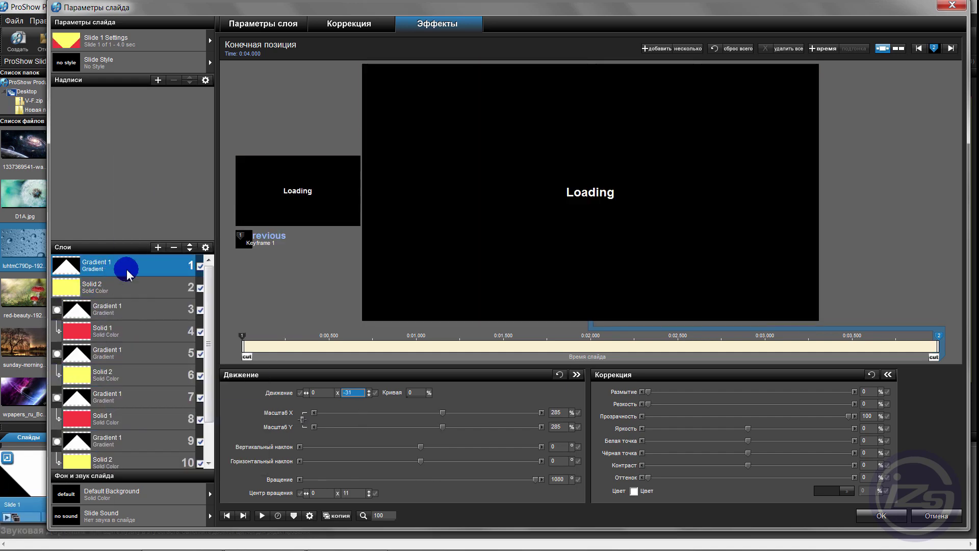
Add another gradient-masked red pair above the yellow one by duplicating the top gradient and the Solid 1 layer
right_click(147, 266)
click(211, 309)
right_click(135, 315)
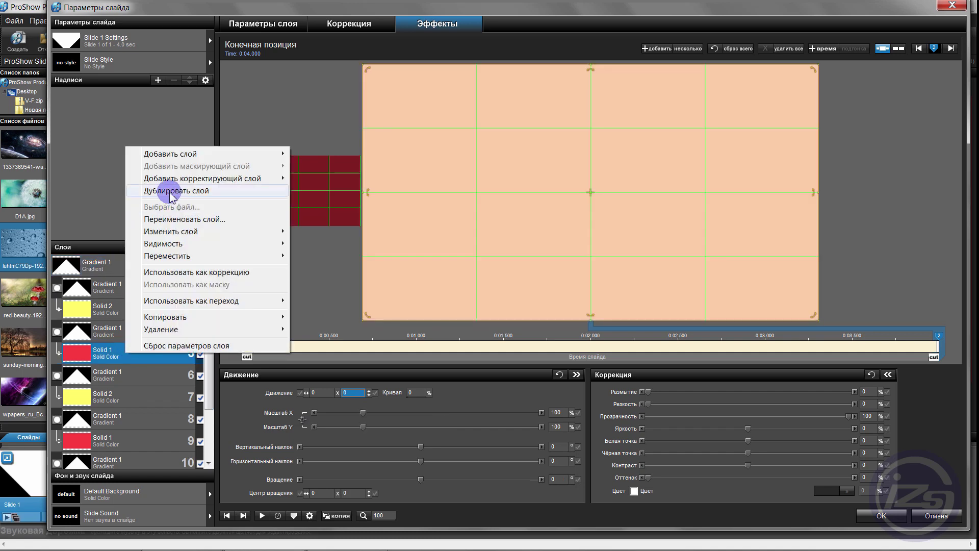
click(169, 192)
click(57, 354)
drag(59, 375, 97, 276)
right_click(107, 264)
click(168, 402)
Duplicate the top gradient and yellow Solid 2, stack the copies first, and mask the yellow copy with the gradient
right_click(111, 268)
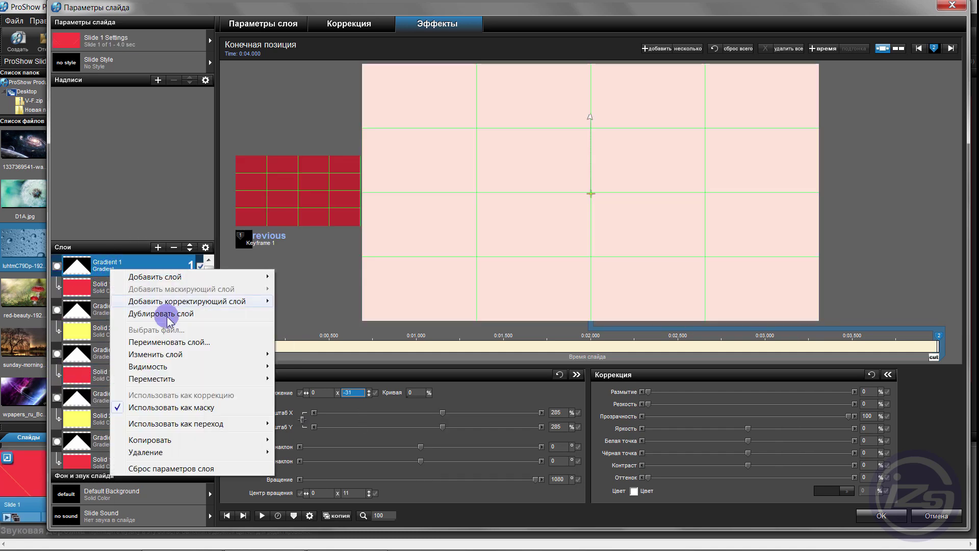
click(212, 312)
click(60, 354)
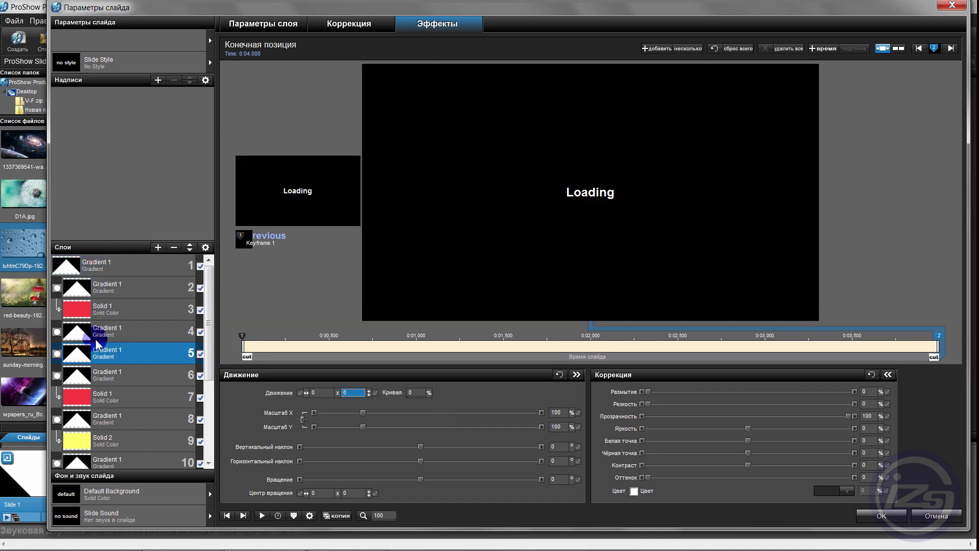
drag(72, 376, 97, 276)
right_click(115, 265)
click(170, 402)
Duplicate the top gradient and red Solid 1, placing the red copy beneath the new gradient to form the next masked pair
right_click(113, 264)
click(179, 309)
right_click(121, 353)
click(156, 190)
drag(66, 360, 82, 280)
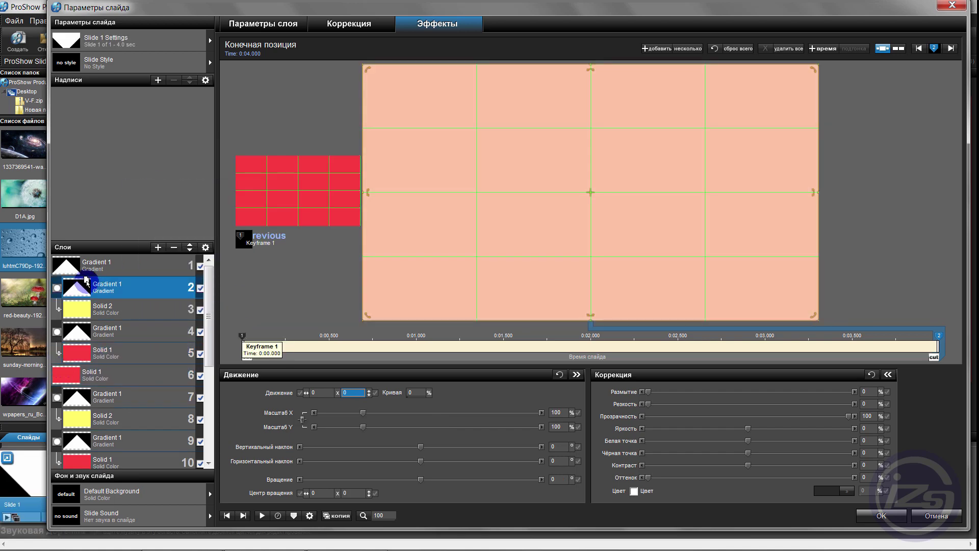
Create the next yellow pair at the top by duplicating the gradient and Solid 2 and turning the gradient into a mask
right_click(111, 266)
click(160, 311)
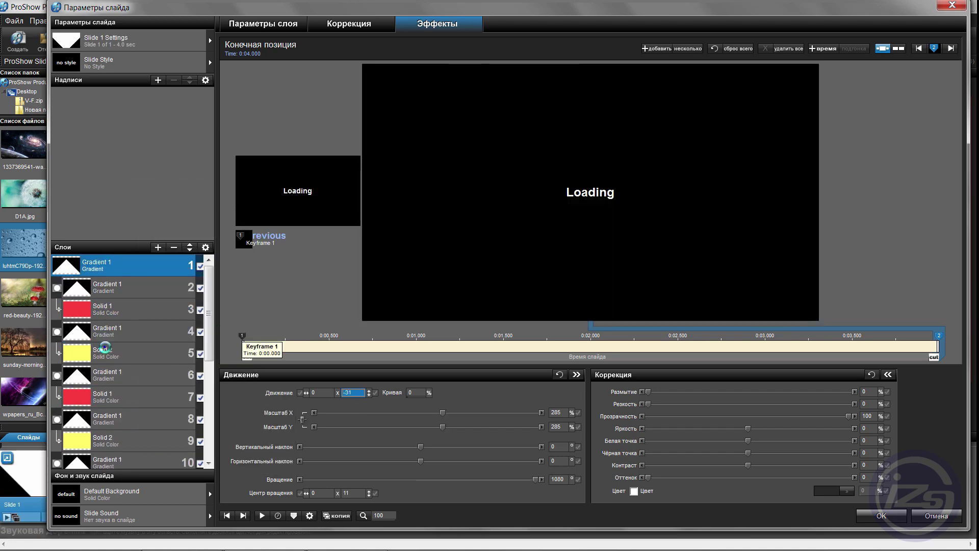
right_click(104, 348)
click(160, 190)
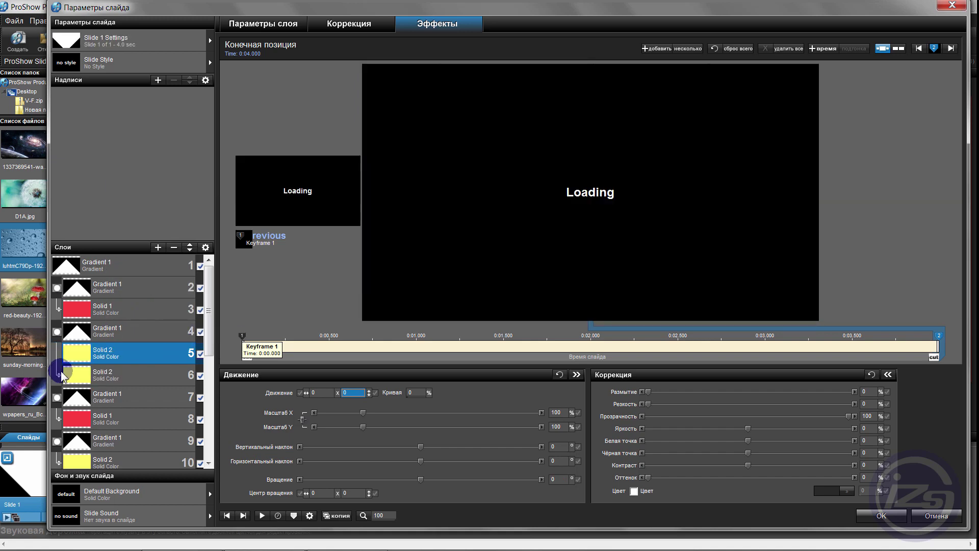
drag(77, 379, 79, 278)
right_click(82, 264)
click(201, 407)
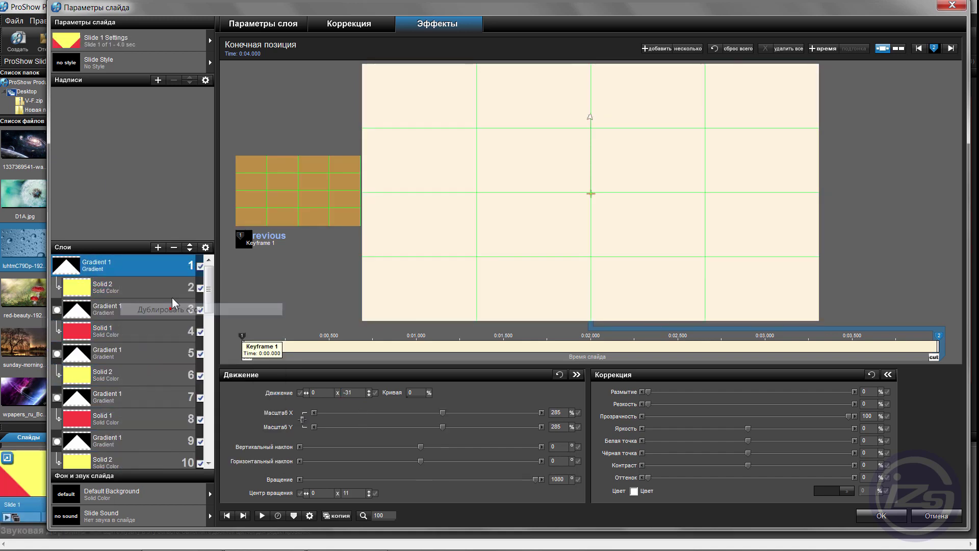
Place a duplicate of red Solid 1 under the newest top gradient and use that gradient as its mask
right_click(107, 352)
click(127, 190)
drag(66, 377, 109, 283)
right_click(136, 260)
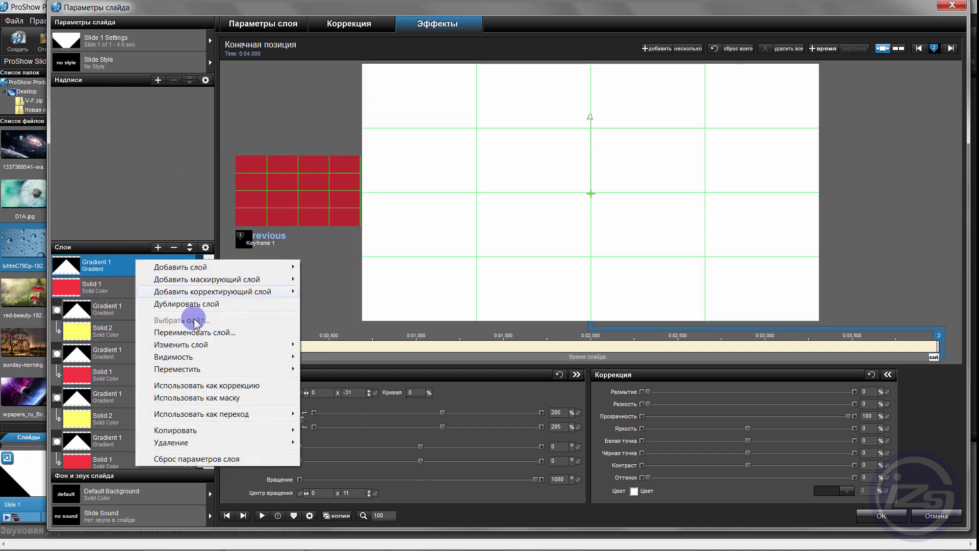
click(220, 397)
Duplicate the top gradient and yellow Solid 2 once more, place the copies first in the stack, and apply the gradient as mask
right_click(133, 269)
click(189, 311)
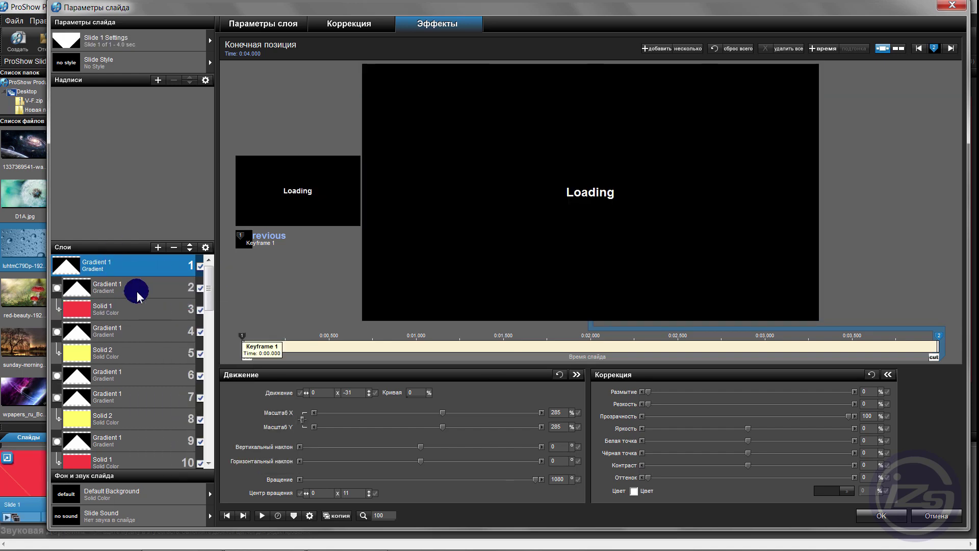
right_click(95, 307)
click(171, 353)
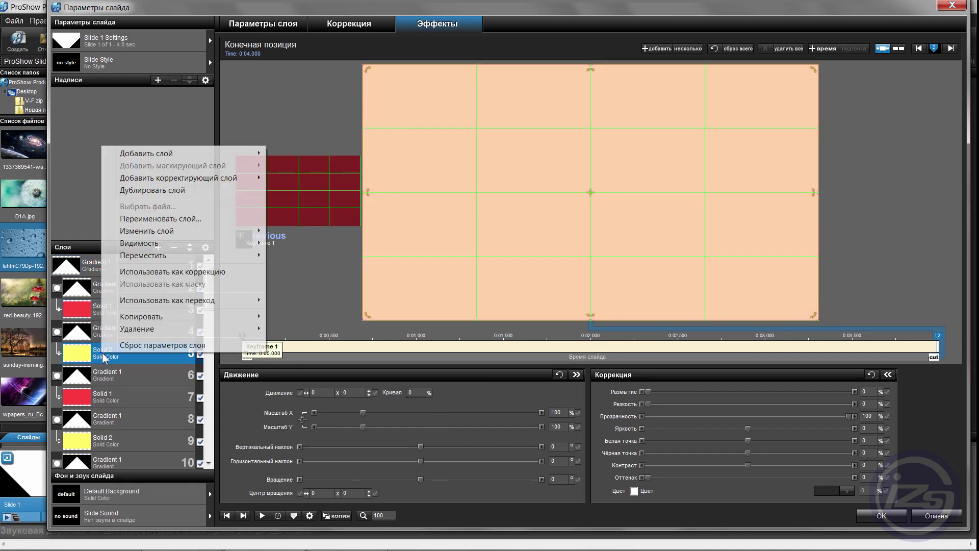
drag(60, 351, 113, 270)
right_click(120, 270)
click(219, 408)
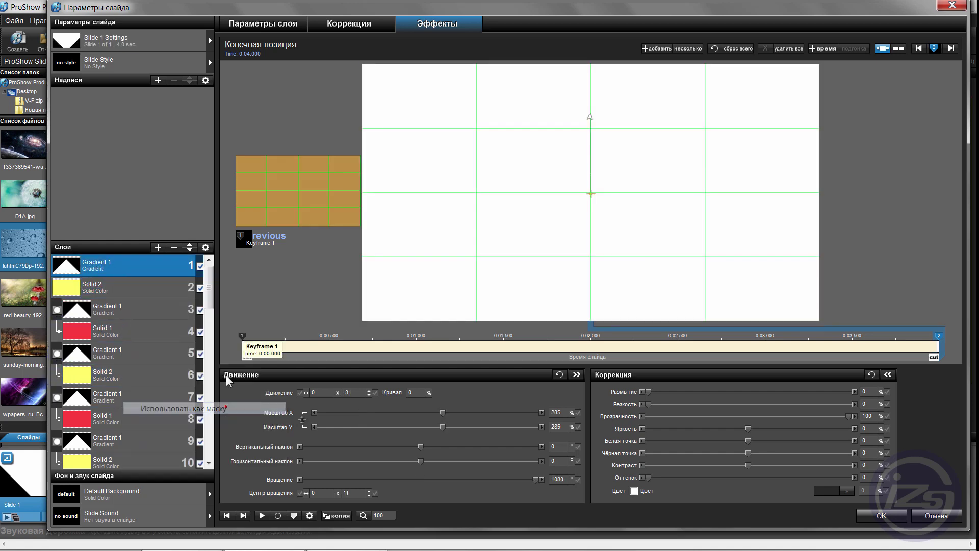
Examine the layer stack from the top yellow masked pair down to the red Solid 1 background layer
drag(209, 280, 213, 474)
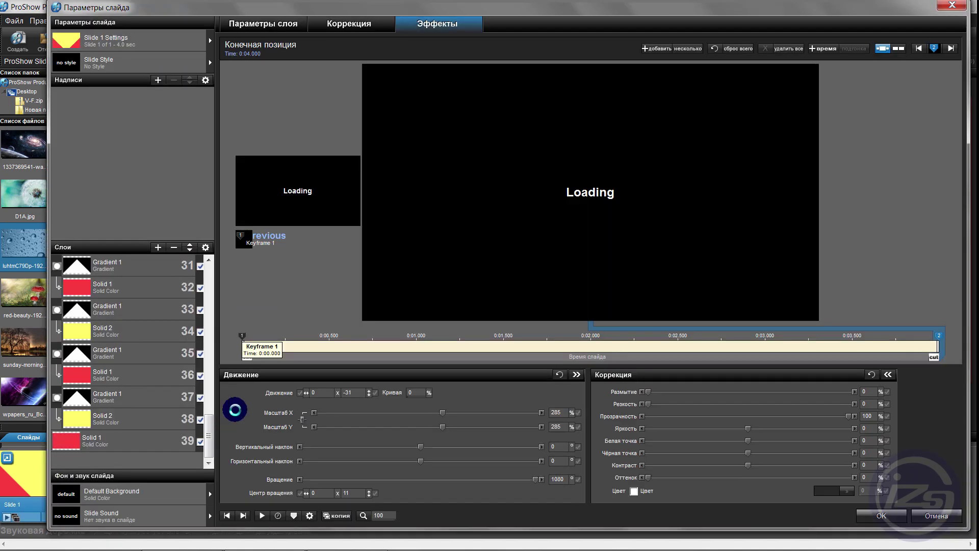
drag(211, 432, 212, 280)
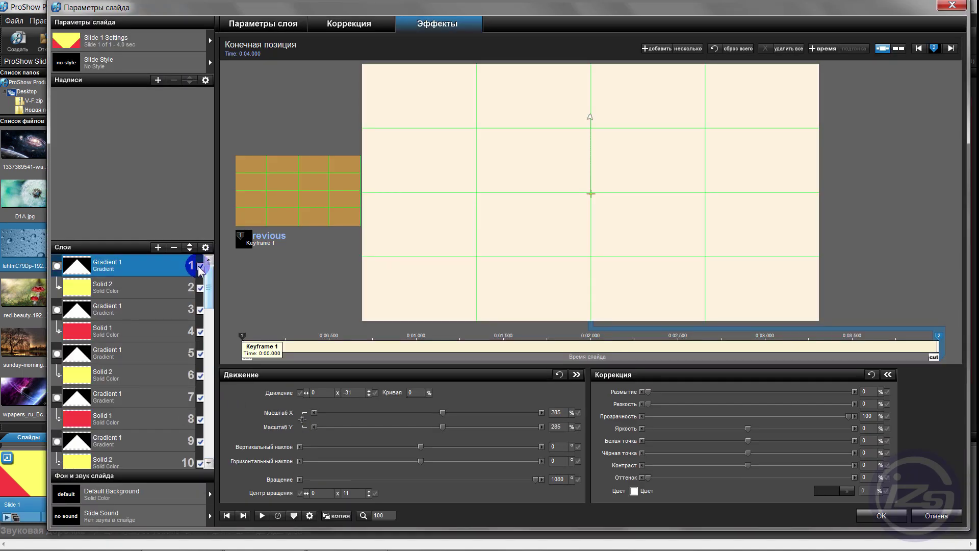
click(215, 282)
drag(212, 295, 213, 439)
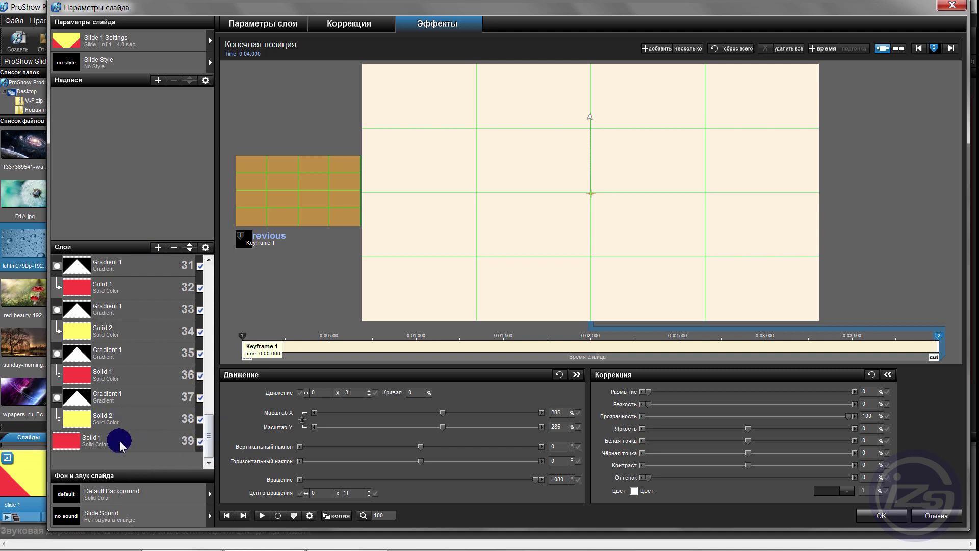
click(99, 449)
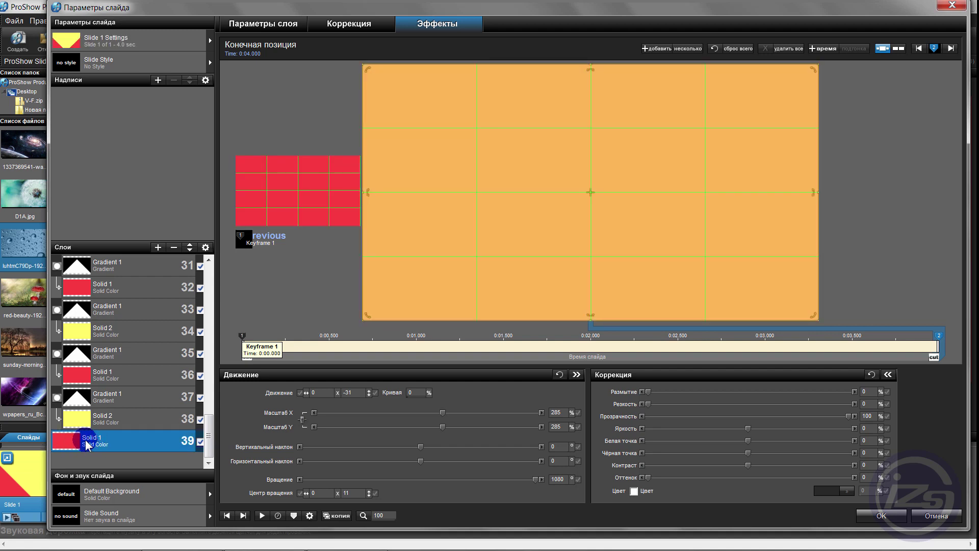
click(196, 442)
drag(209, 436, 209, 286)
click(164, 287)
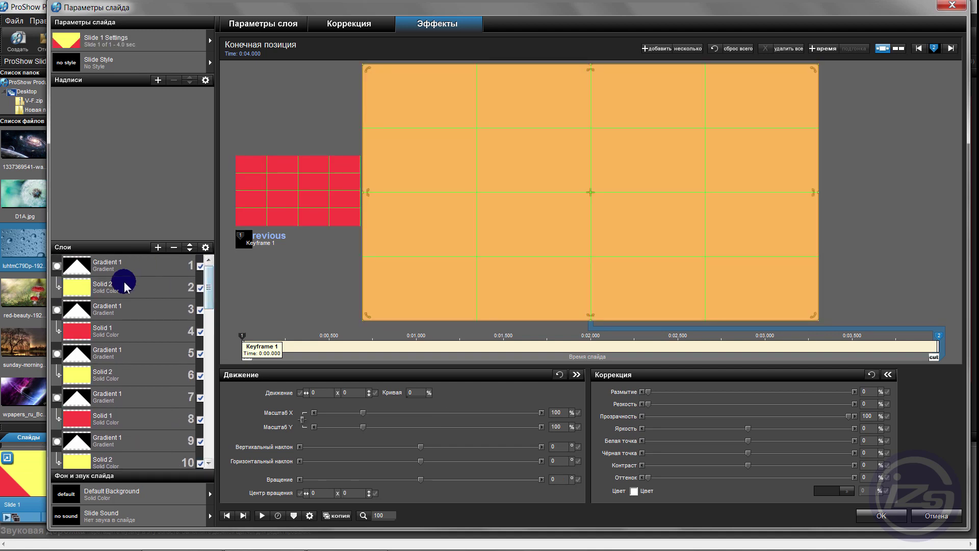
click(114, 279)
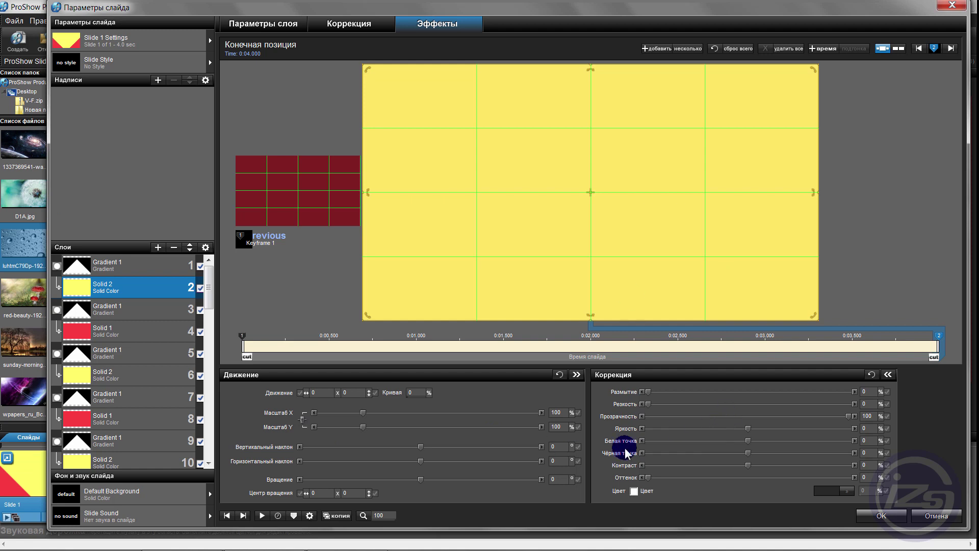
Select the top gradient mask layer and play the slide preview of the animation
click(143, 264)
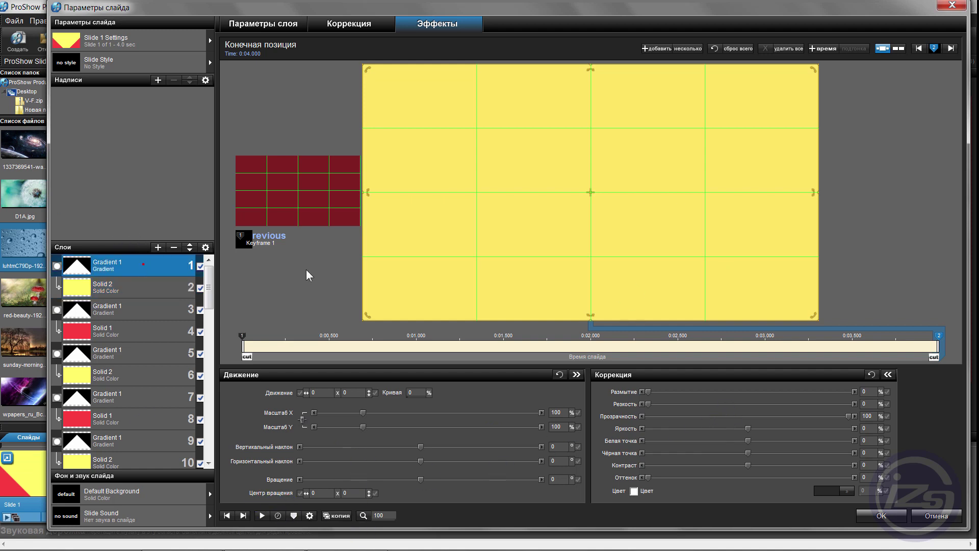
click(260, 516)
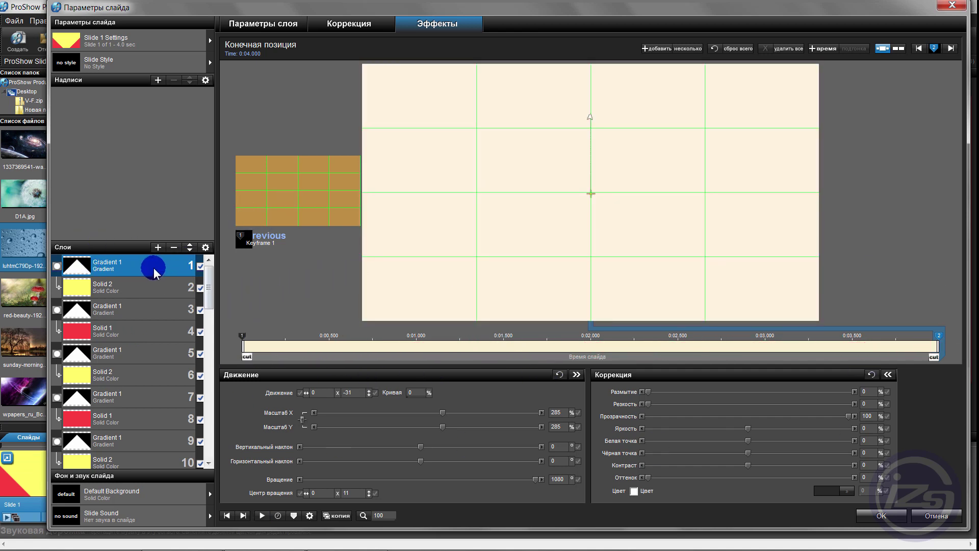
click(331, 515)
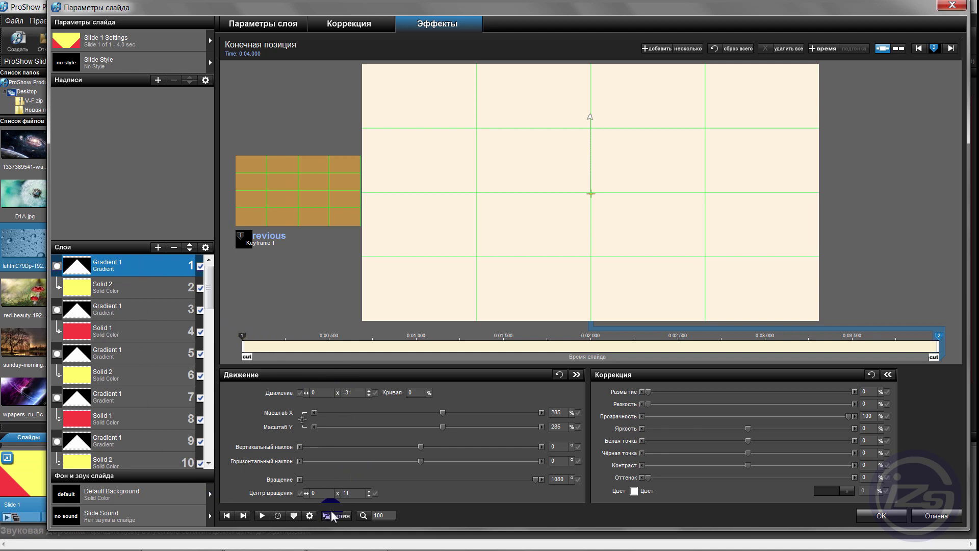
click(262, 516)
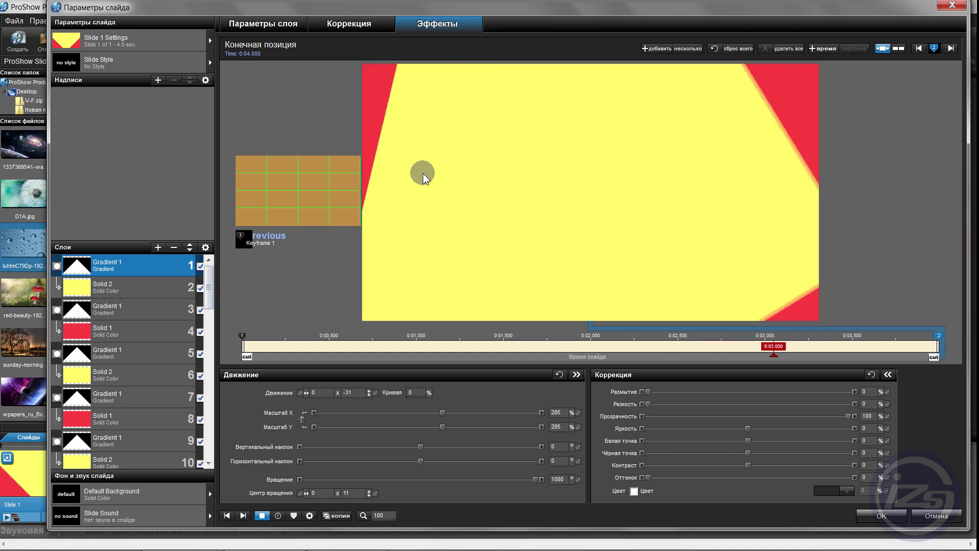
Scrub through the slide timeline to inspect the rotating masked shapes, with the lowest layers in view
drag(208, 285, 205, 458)
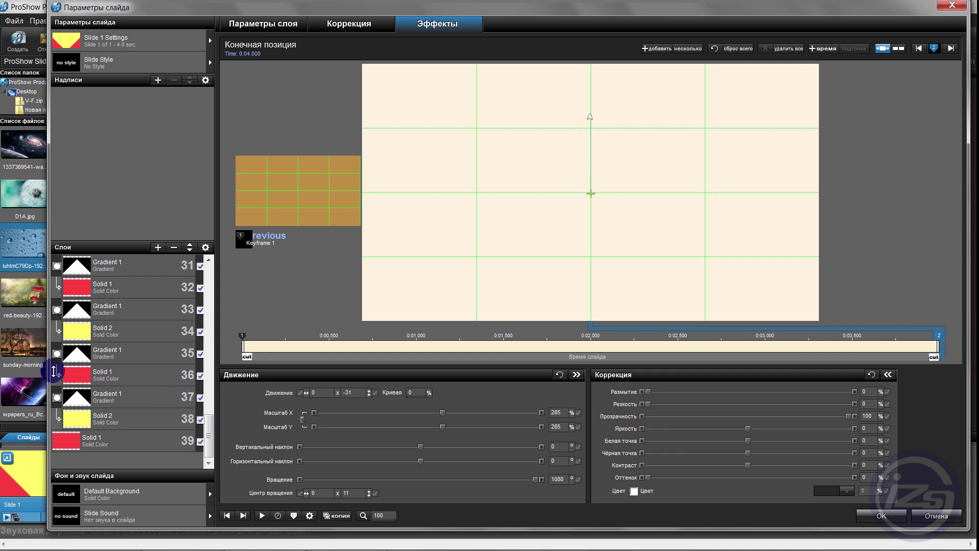
drag(255, 353, 826, 351)
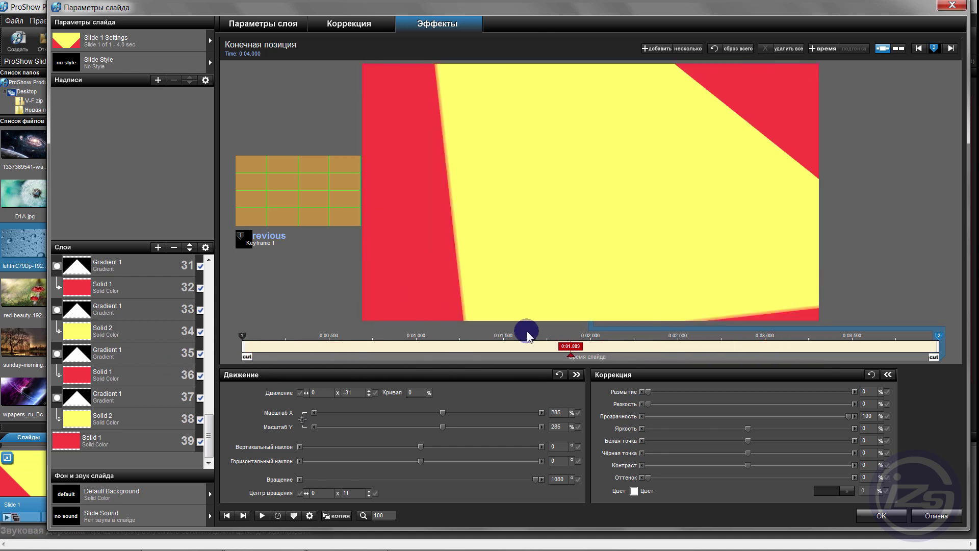
click(447, 246)
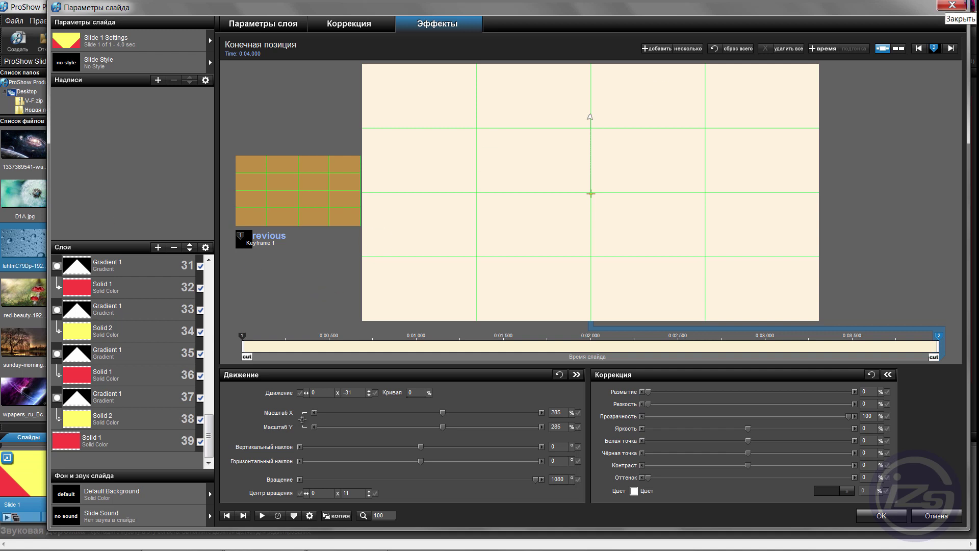
click(240, 406)
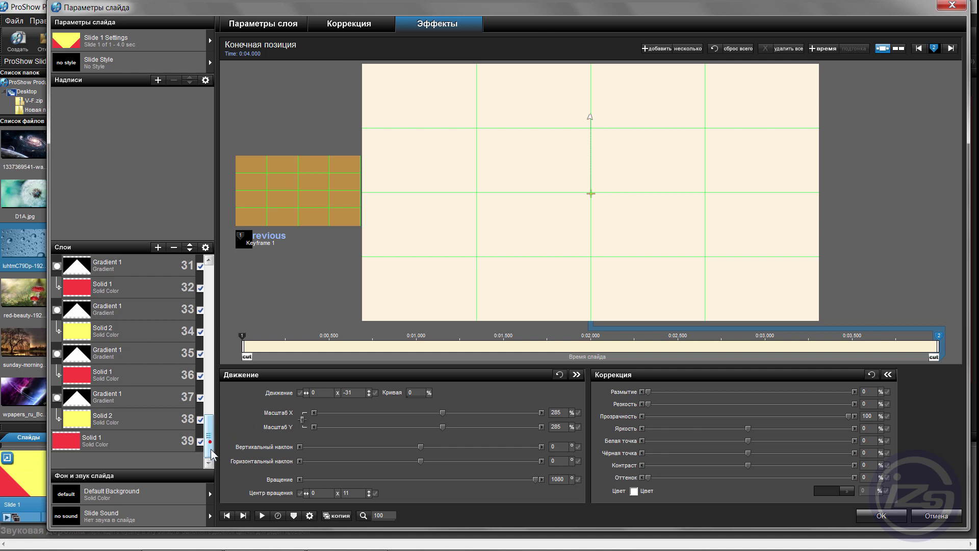
Move the first keyframe of gradient mask layer 35 to about 0.08 s on the slide timeline
click(136, 458)
click(106, 405)
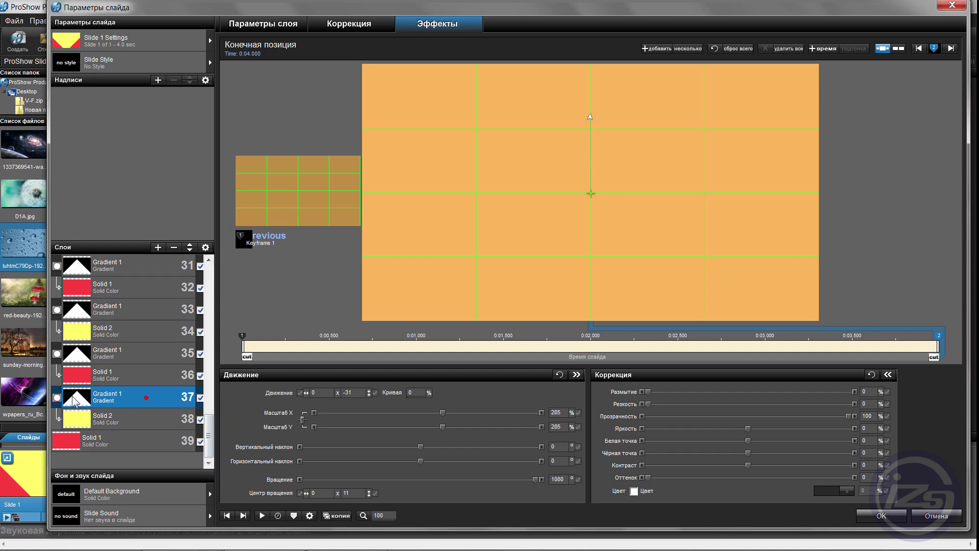
click(106, 353)
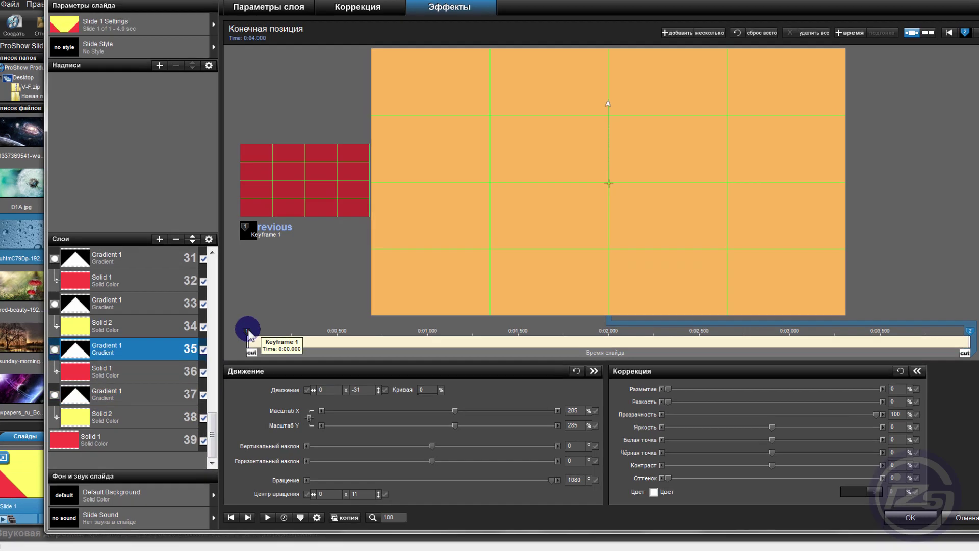
drag(243, 335, 254, 335)
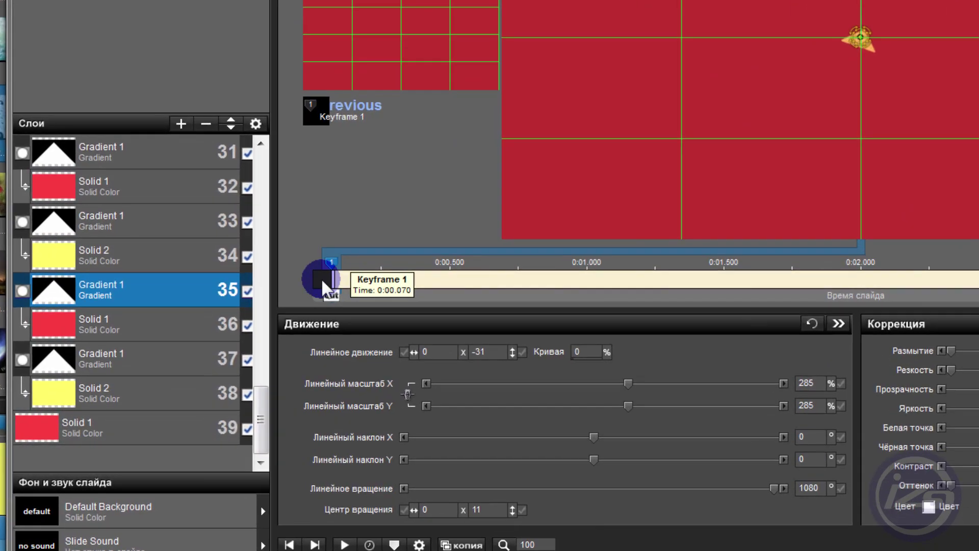
click(330, 278)
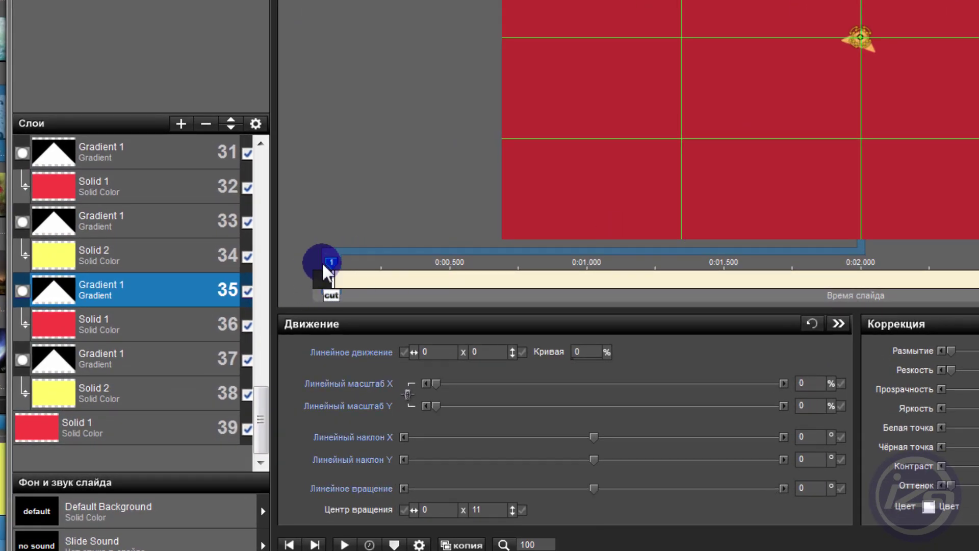
drag(331, 262, 335, 265)
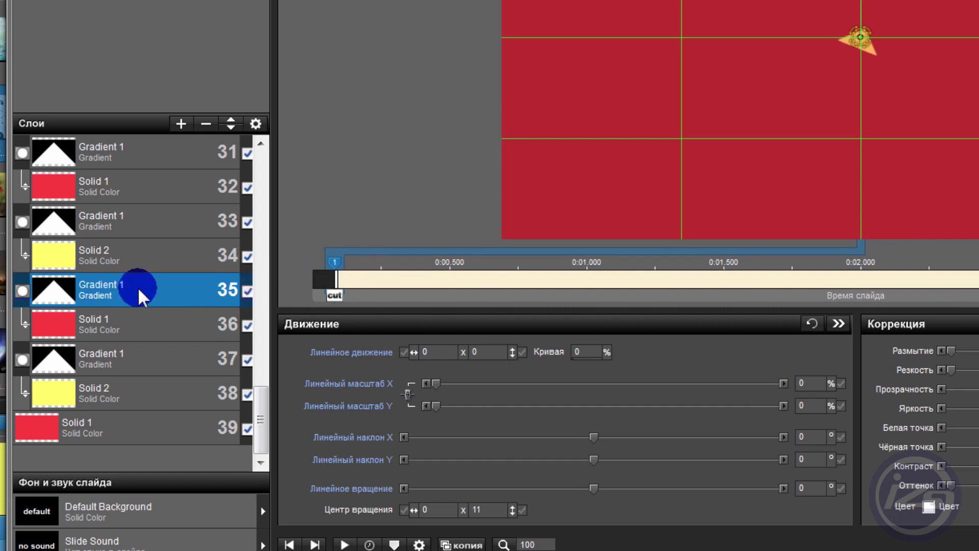
Move the first keyframe of gradient mask layer 33 to 0.17 s and that of layer 31 to 0.25 s
click(105, 221)
drag(313, 261, 360, 266)
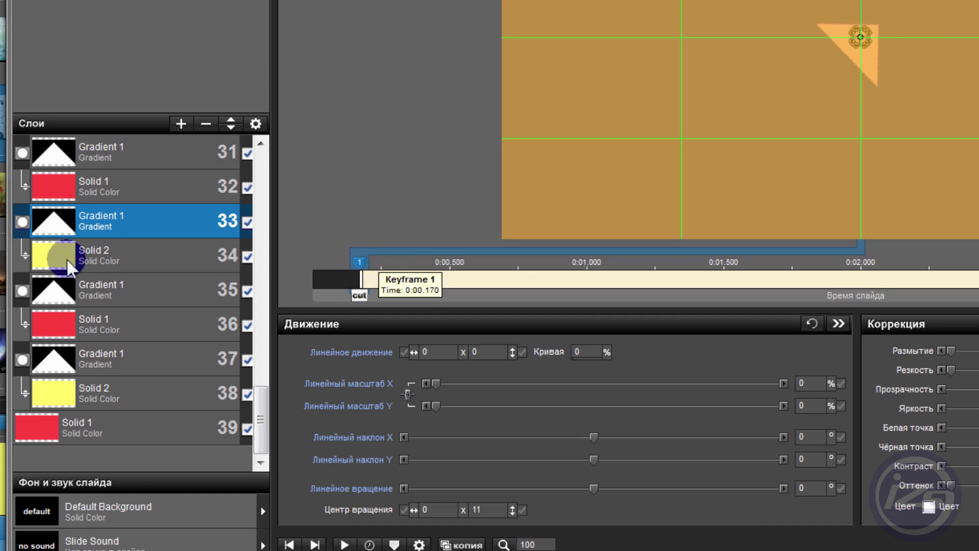
click(115, 159)
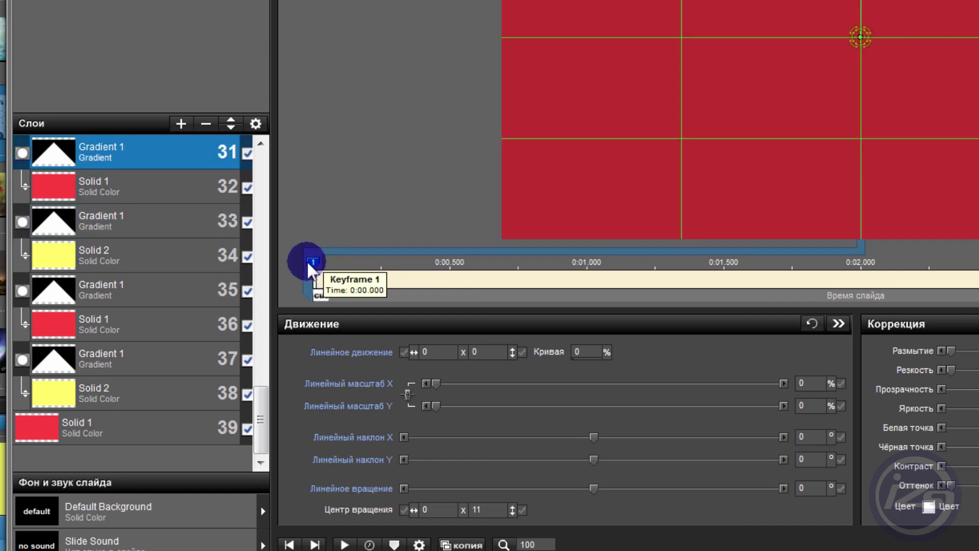
mouse_move(313, 262)
mouse_down()
mouse_move(372, 263)
mouse_move(385, 278)
mouse_up()
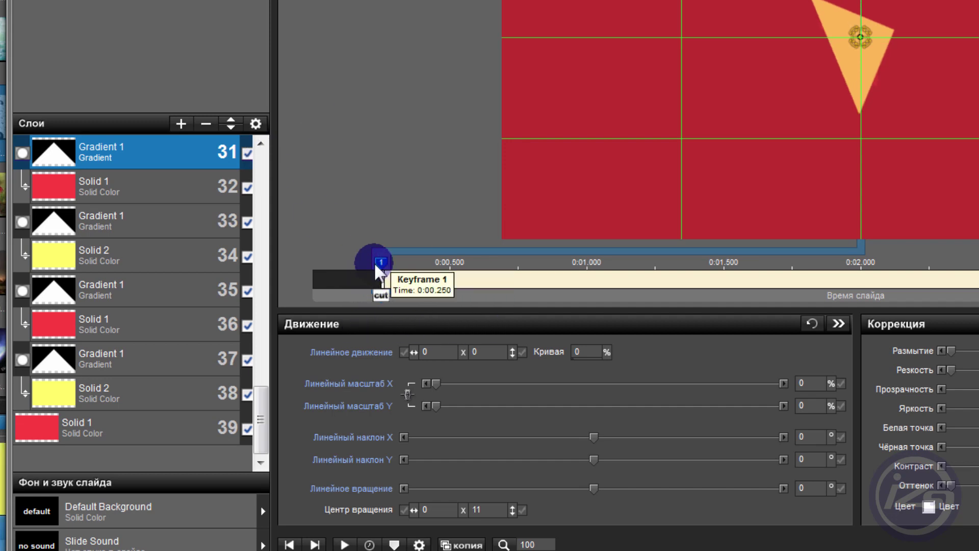
Move the first keyframe of gradient mask layer 29 to about 0.33 s and that of layer 27 to about 0.42 s
scroll(261, 146, up, 3)
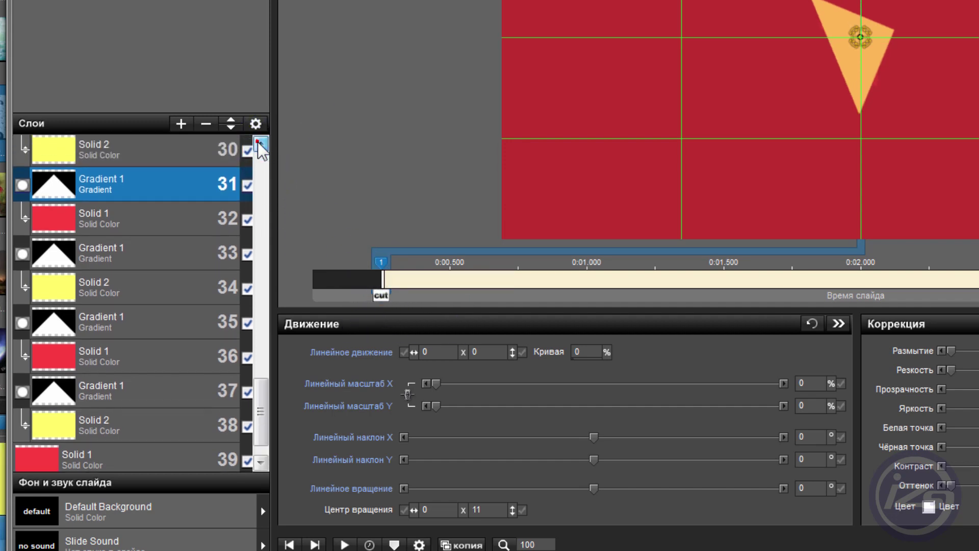
click(131, 197)
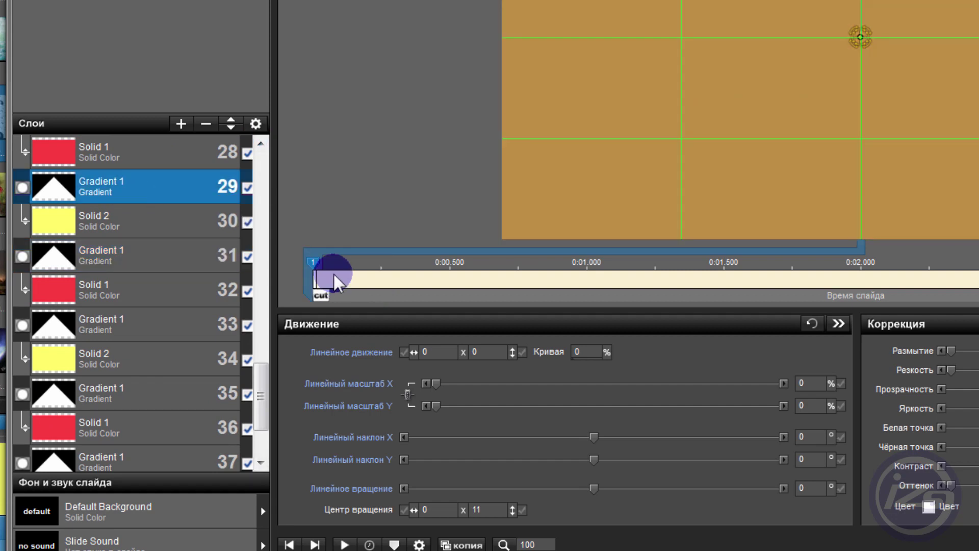
drag(314, 262, 402, 282)
scroll(260, 148, up, 3)
click(125, 224)
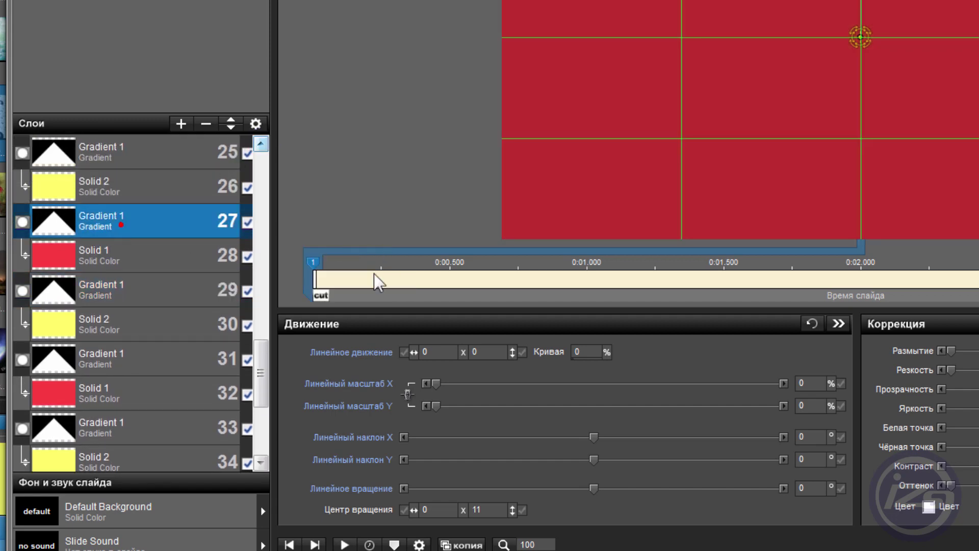
drag(408, 279, 429, 280)
Move the first keyframe of gradient mask layer 25 to 0.5 s and that of layer 23 to about 0.58 s
click(207, 153)
drag(316, 263, 454, 280)
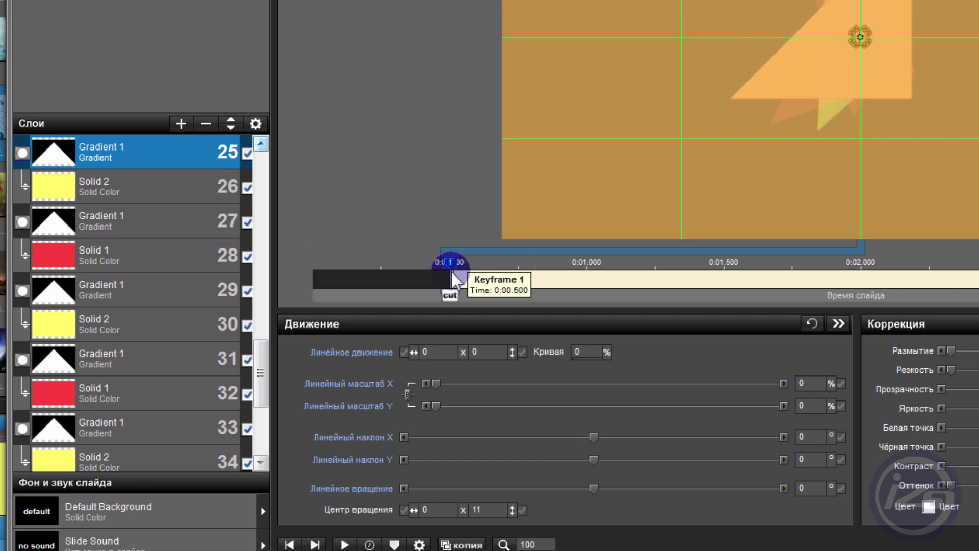
drag(264, 373, 263, 333)
drag(317, 263, 466, 283)
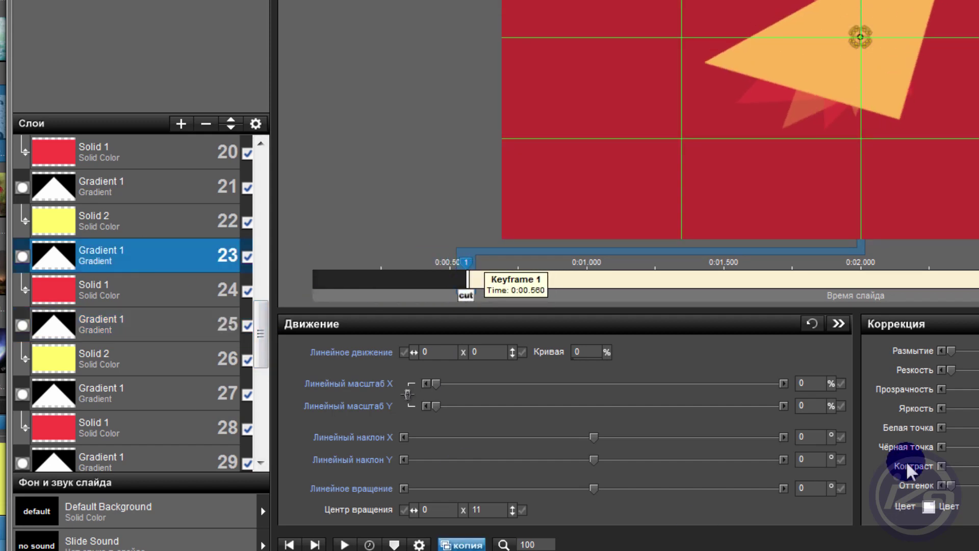
click(466, 262)
click(468, 263)
mouse_move(474, 273)
mouse_down()
mouse_move(487, 265)
mouse_move(472, 264)
mouse_up()
Move the first keyframe of gradient mask layer 21 to about 0.67 s and that of layer 19 to about 0.75 s
click(106, 191)
drag(314, 278, 499, 279)
click(259, 146)
click(102, 187)
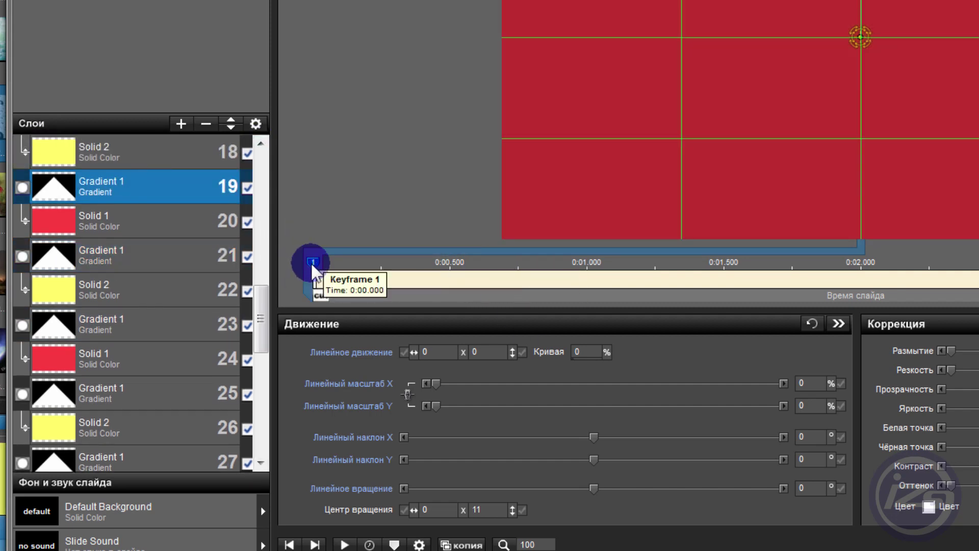
drag(306, 263, 515, 265)
Check the neighbouring gradient layers' keyframes and move the first keyframe of gradient mask layer 17 to about 0.82 s
click(99, 255)
click(118, 192)
click(144, 257)
click(143, 322)
click(149, 196)
click(259, 145)
click(171, 182)
drag(316, 263, 535, 275)
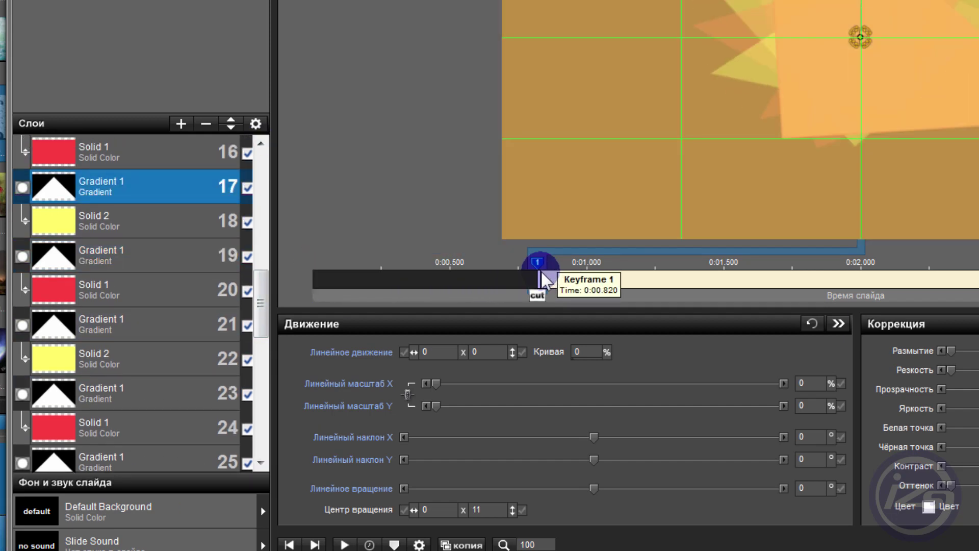
Move the first keyframe of gradient mask layer 15 to about 0.92 s and that of layer 13 to about 1 s
click(260, 144)
click(122, 222)
drag(317, 265, 570, 284)
click(153, 154)
drag(316, 263, 588, 270)
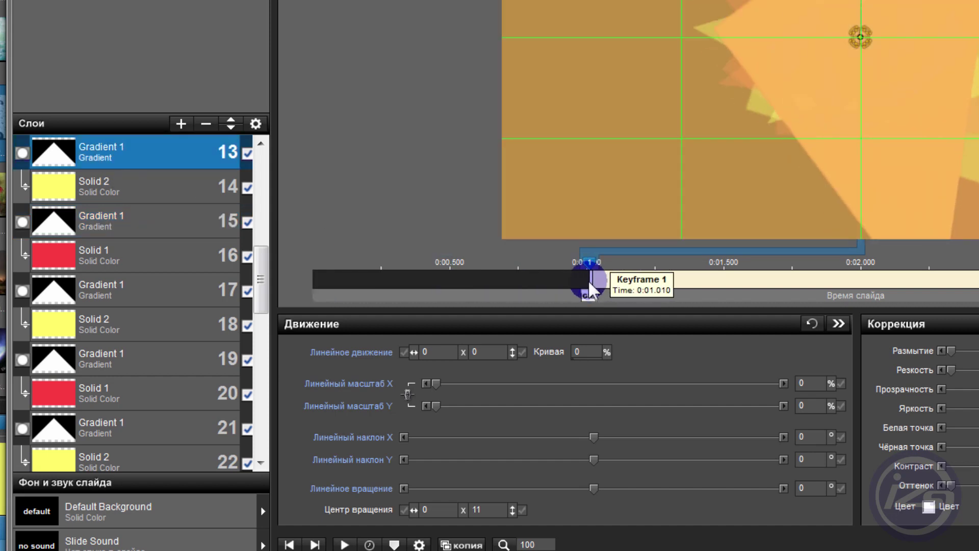
Show the hidden gradient layer 17 again and move the first keyframe of gradient mask layer 11 to about 1.08 s
click(257, 223)
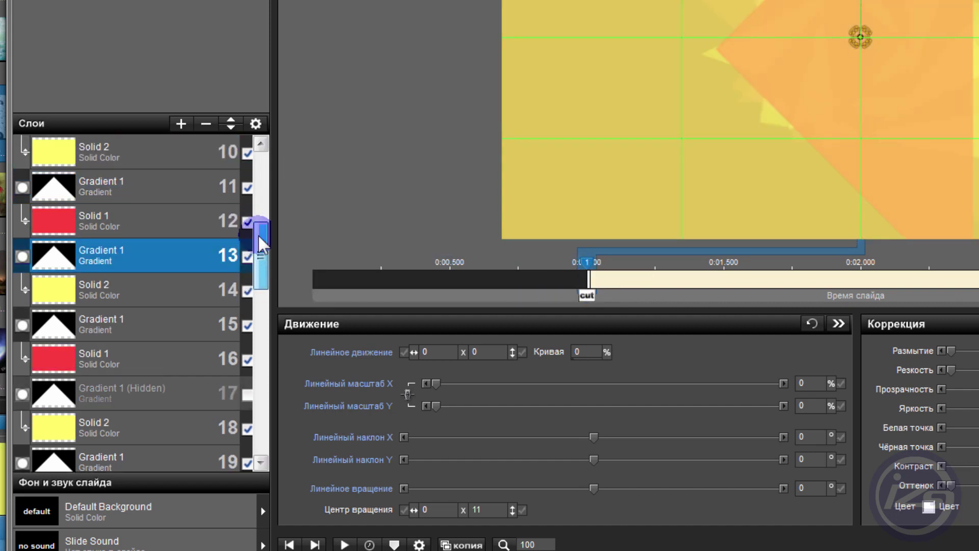
click(248, 394)
click(207, 262)
click(587, 263)
click(136, 199)
drag(317, 263, 606, 263)
Move the first keyframe of gradient mask layer 9 to about 1.17 s and that of layer 7 to about 1.25 s
click(172, 200)
scroll(203, 186, up, 2)
click(203, 187)
drag(317, 264, 636, 263)
scroll(135, 194, up, 2)
click(135, 194)
drag(315, 263, 654, 263)
Move the first keyframe of gradient mask layer 5 to about 1.34 s and that of layer 3 slightly further along the timeline
scroll(261, 209, up, 2)
click(167, 220)
drag(314, 263, 679, 263)
click(144, 153)
drag(312, 261, 728, 287)
Move the first keyframe of the topmost gradient mask layer to 1.5 s
scroll(269, 163, up, 2)
click(138, 160)
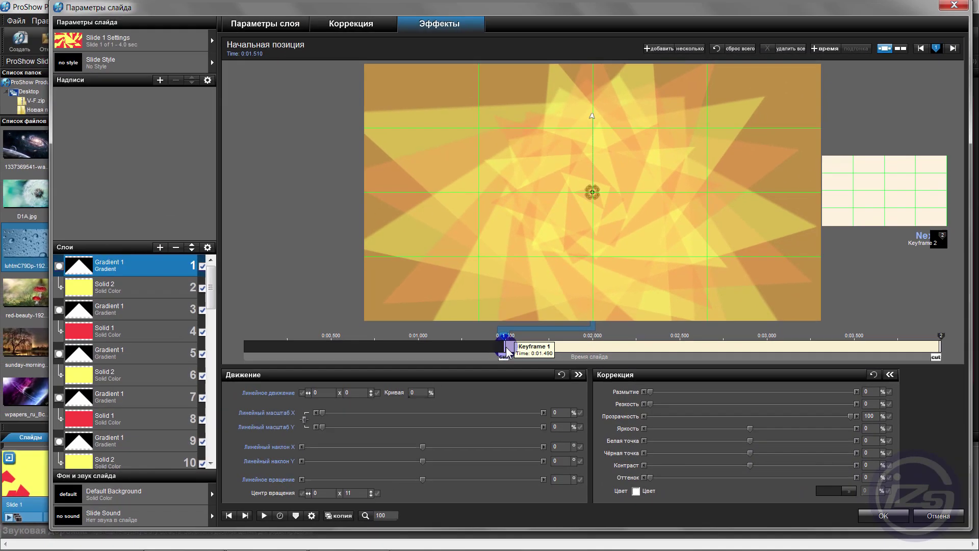
drag(507, 352, 506, 352)
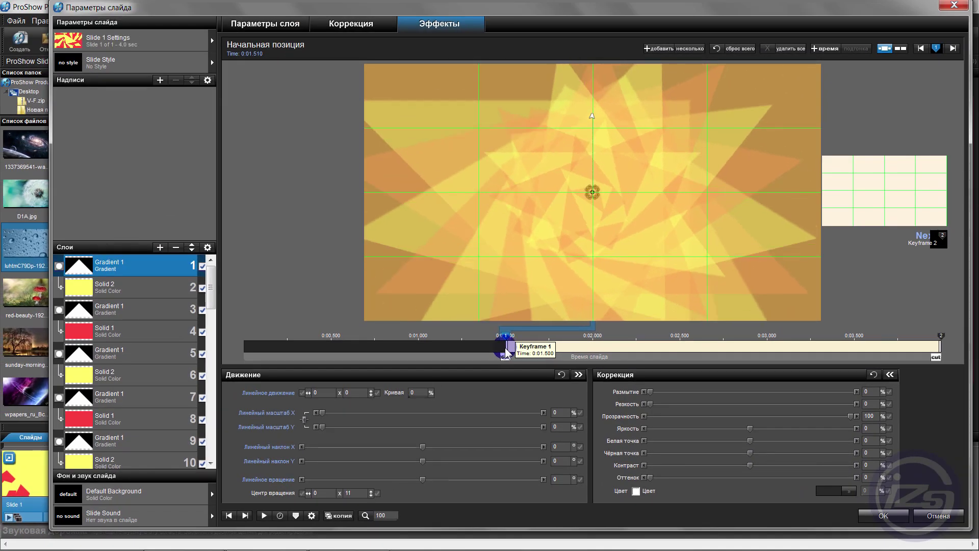
Play the slide preview of the staggered mask animation and bring the lowest layers of the stack into view
click(265, 516)
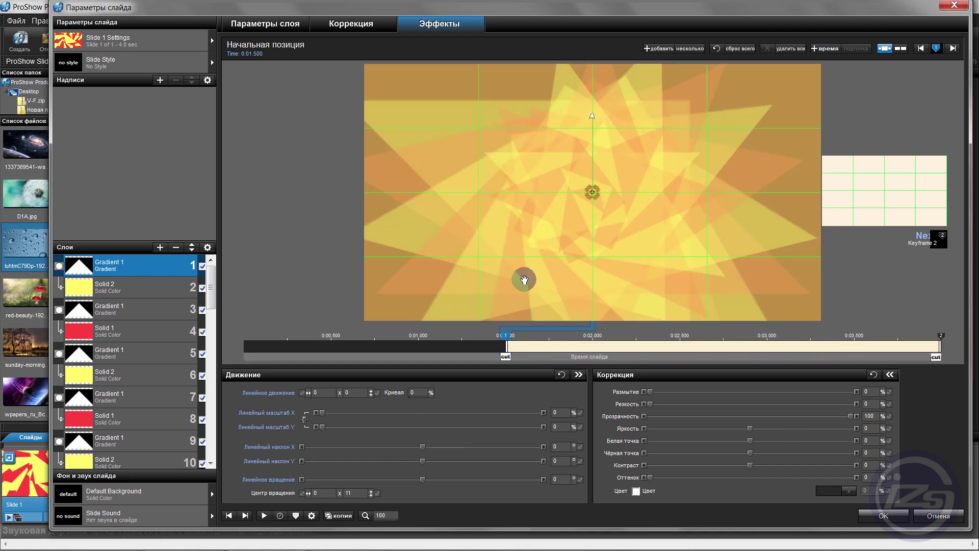
click(264, 515)
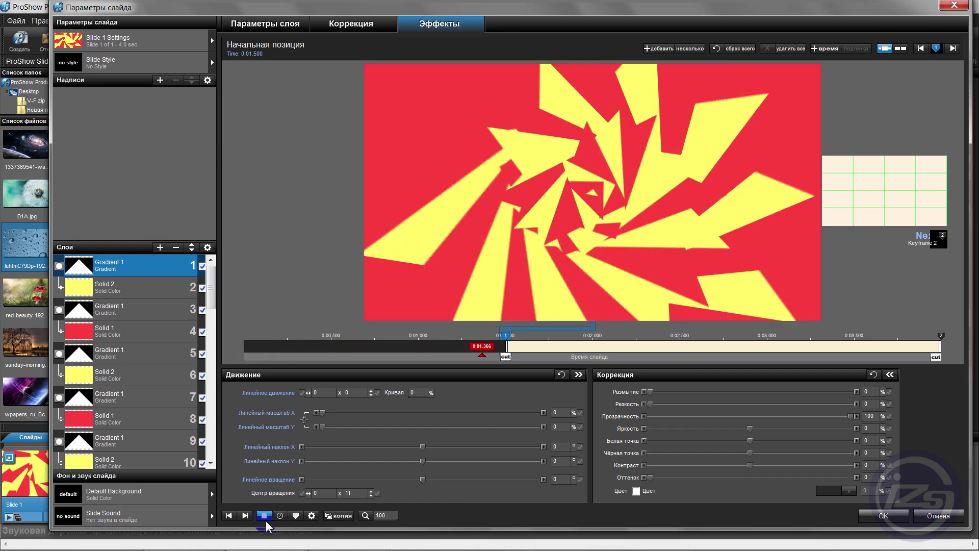
drag(211, 291, 216, 475)
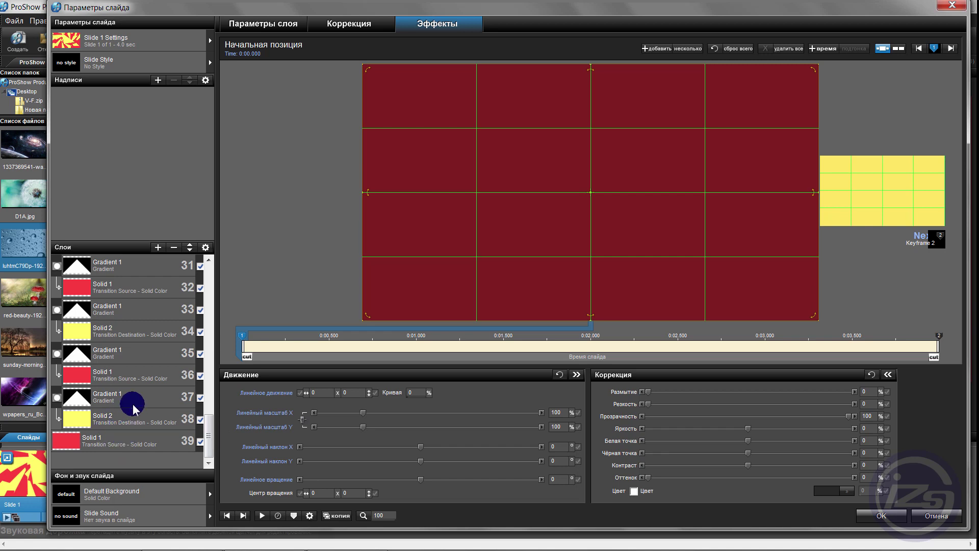
Start creating a transition from the current slide in the Slide 1 settings
drag(164, 9, 154, 7)
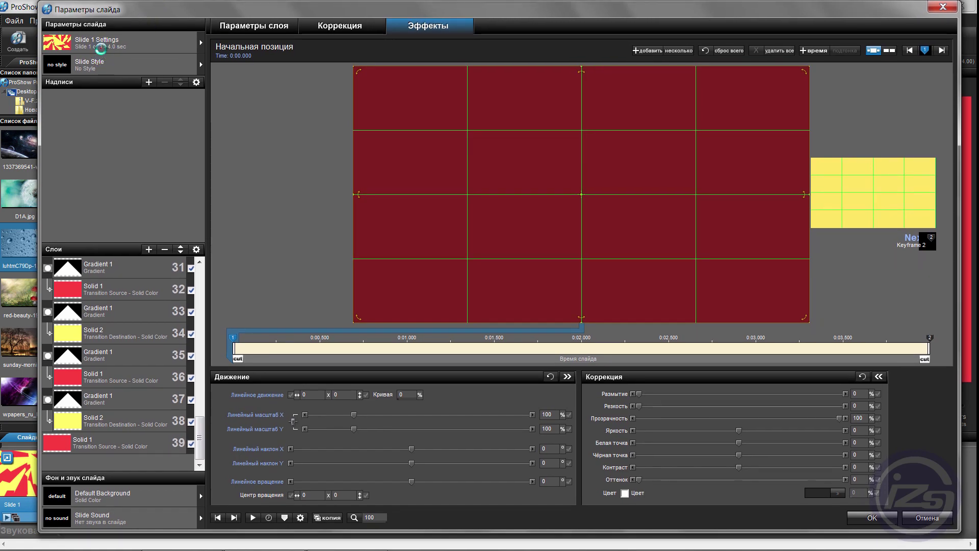
click(100, 49)
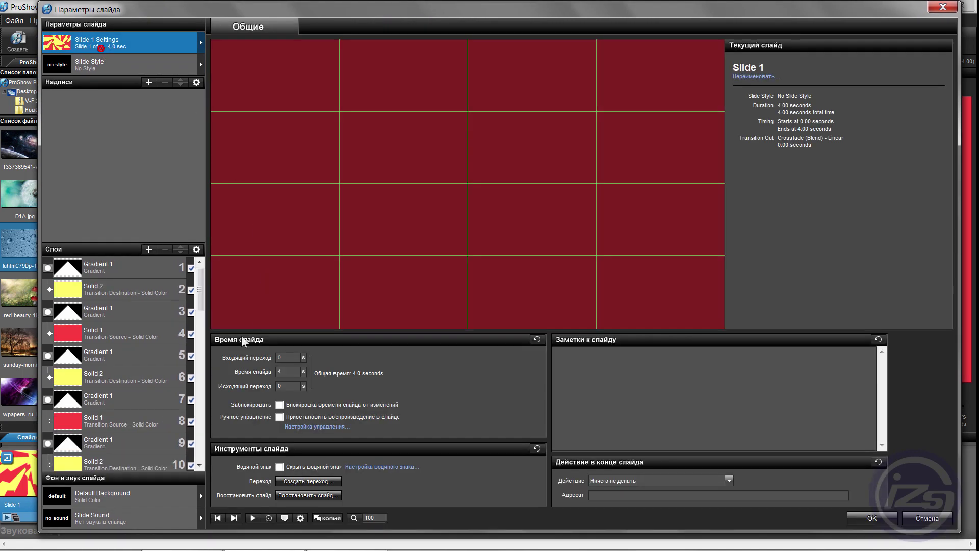
click(309, 482)
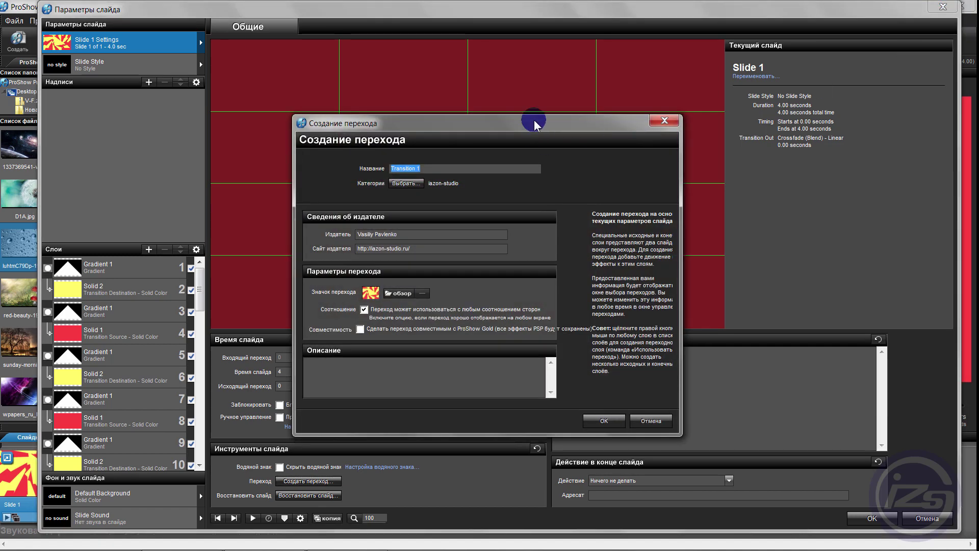
drag(534, 120, 580, 81)
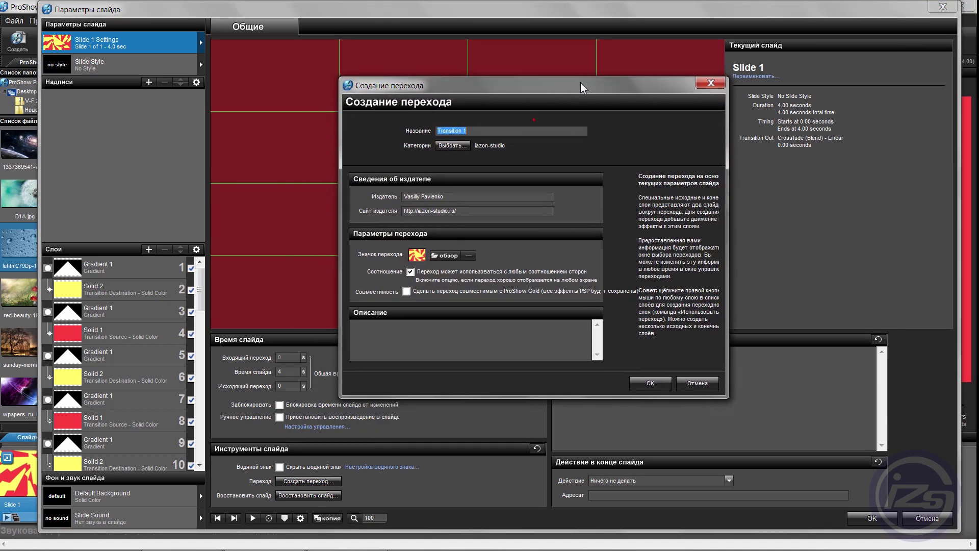
click(636, 118)
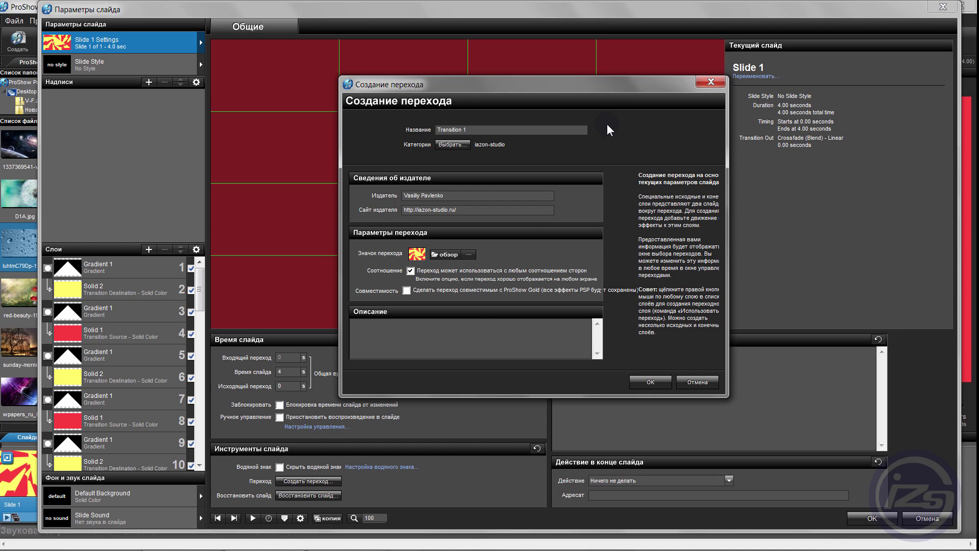
Name the transition Triangular spiral, turn off its use with any aspect ratio, create it, and accept the slide settings
right_click(451, 128)
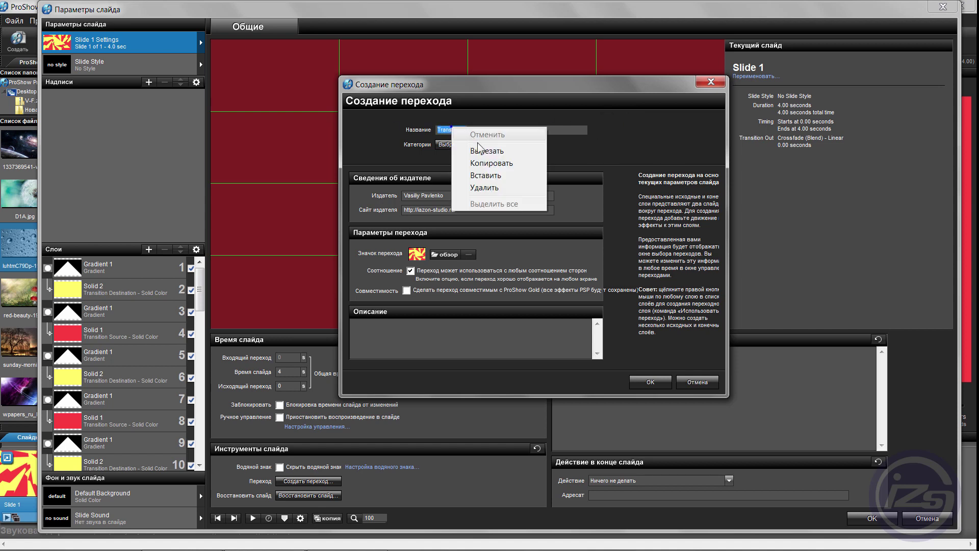
click(491, 175)
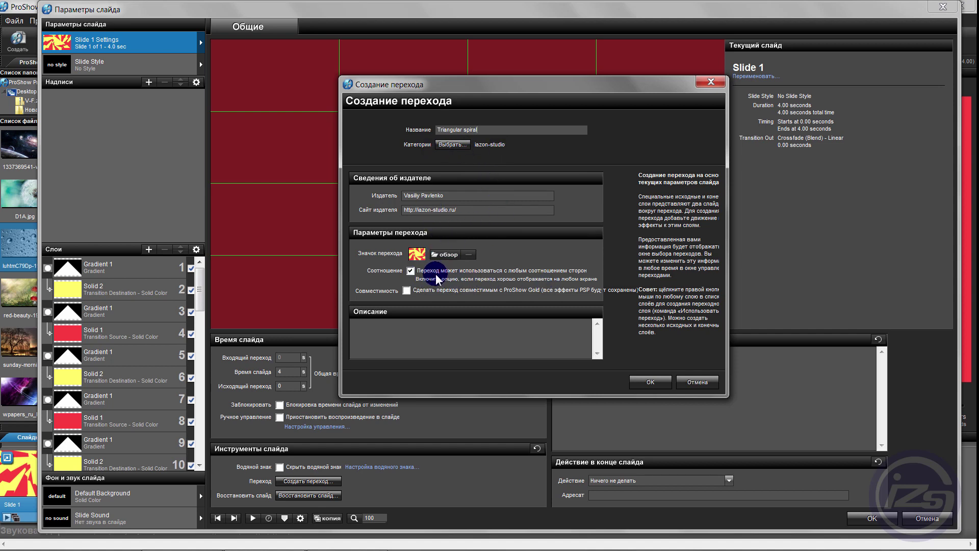
click(410, 270)
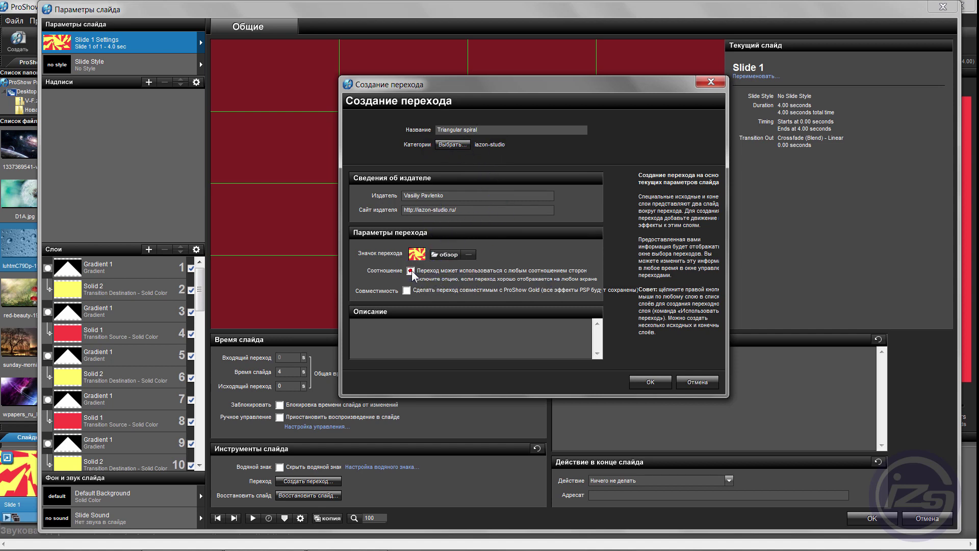
click(458, 255)
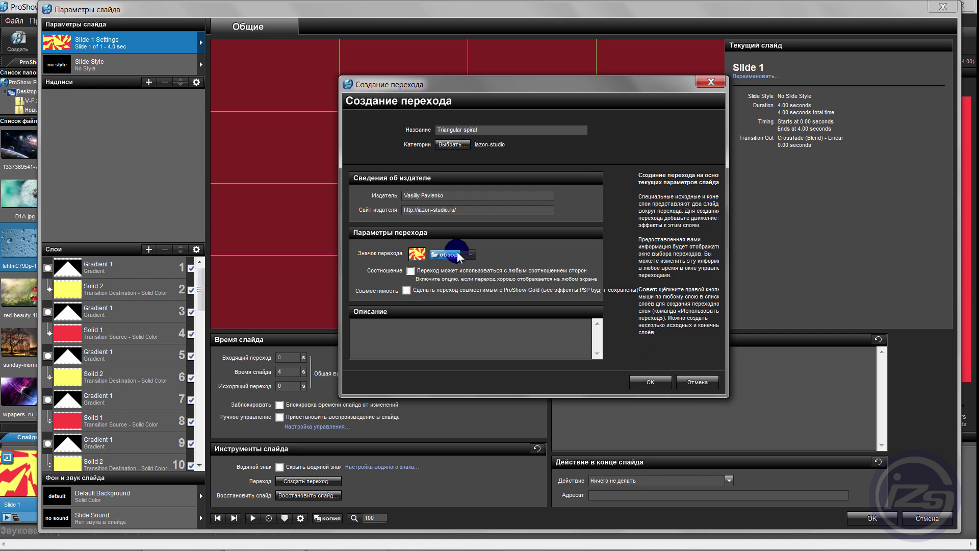
click(650, 383)
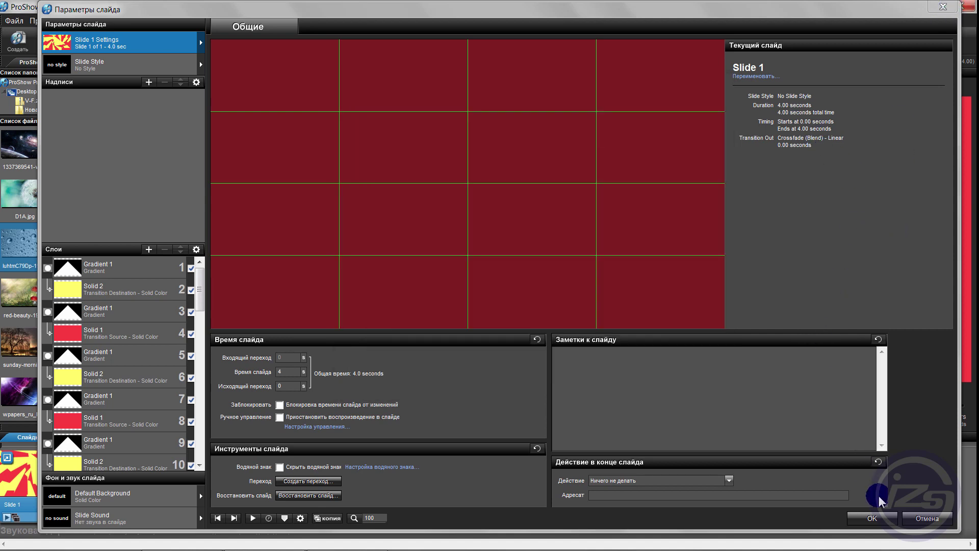
click(873, 518)
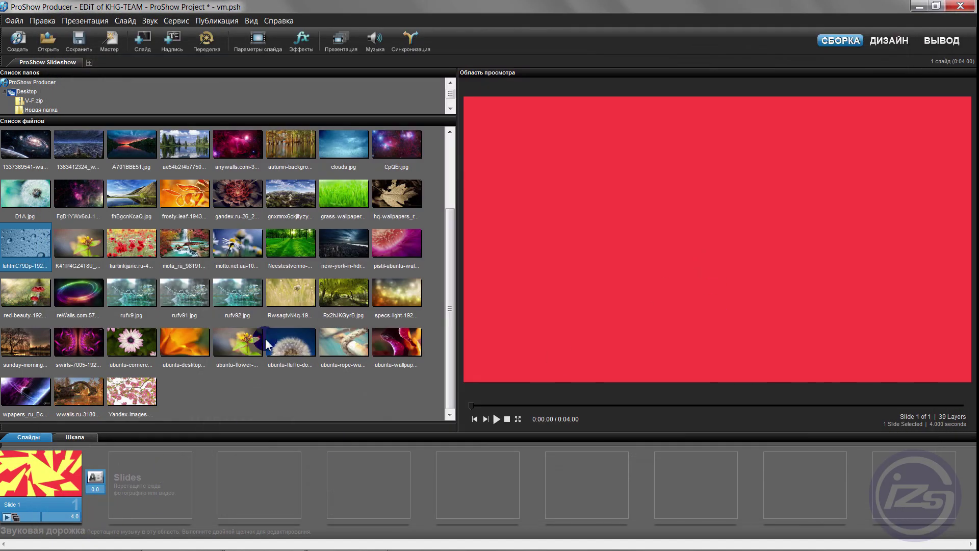
Add rufv92.jpg and the sunlit green park image as slides 2 and 3, and select slide 2
drag(242, 302, 179, 468)
drag(291, 243, 252, 464)
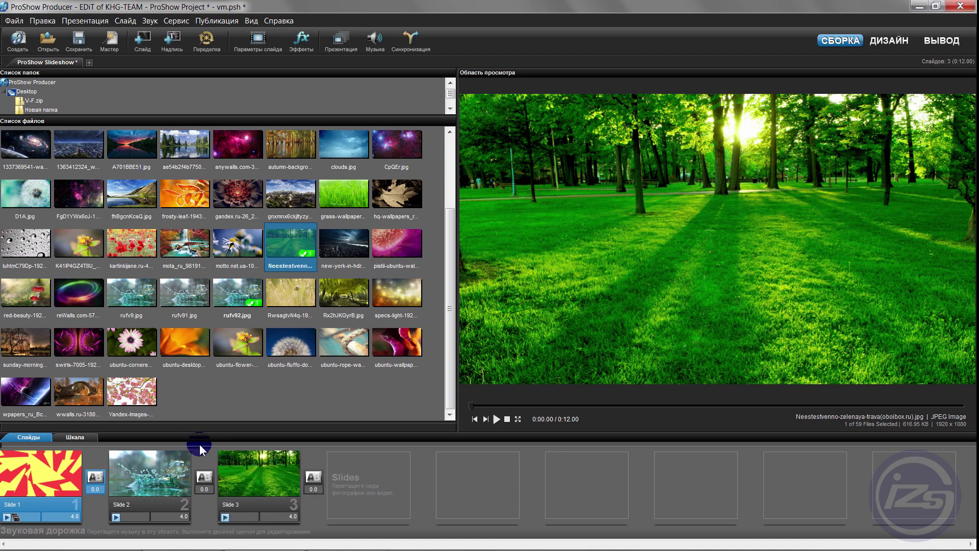
click(170, 492)
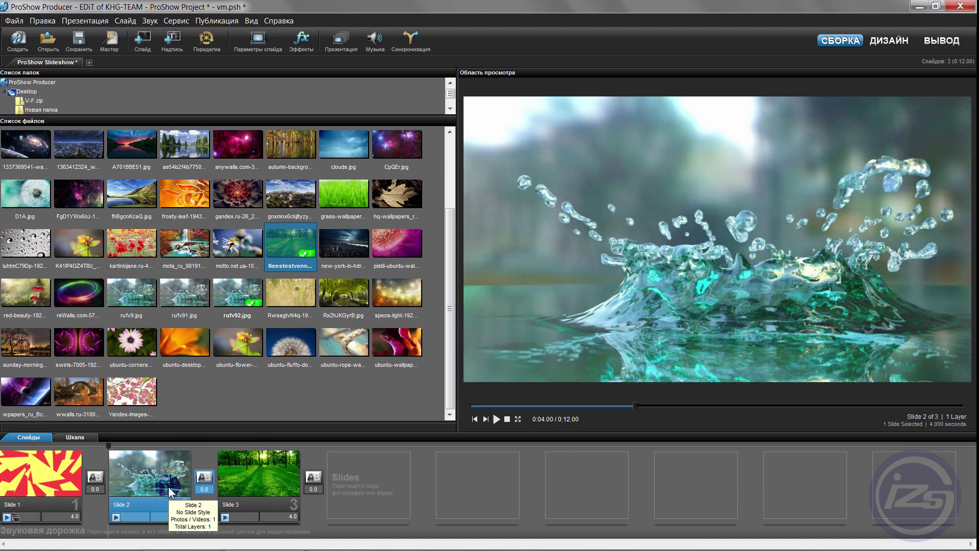
Delete the water splash slide and add the frosty-leaf image to the slide list after the park slide
key(Delete)
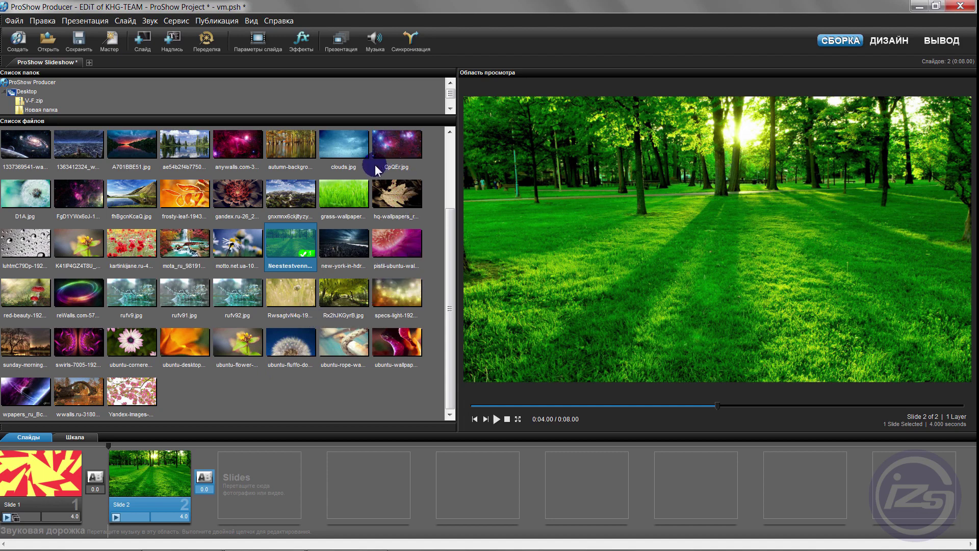
click(189, 196)
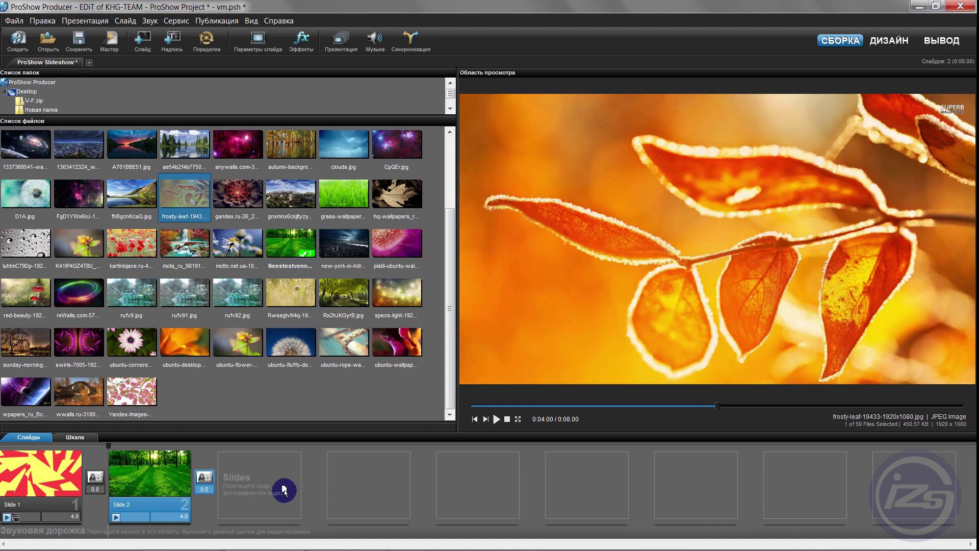
drag(288, 492, 290, 496)
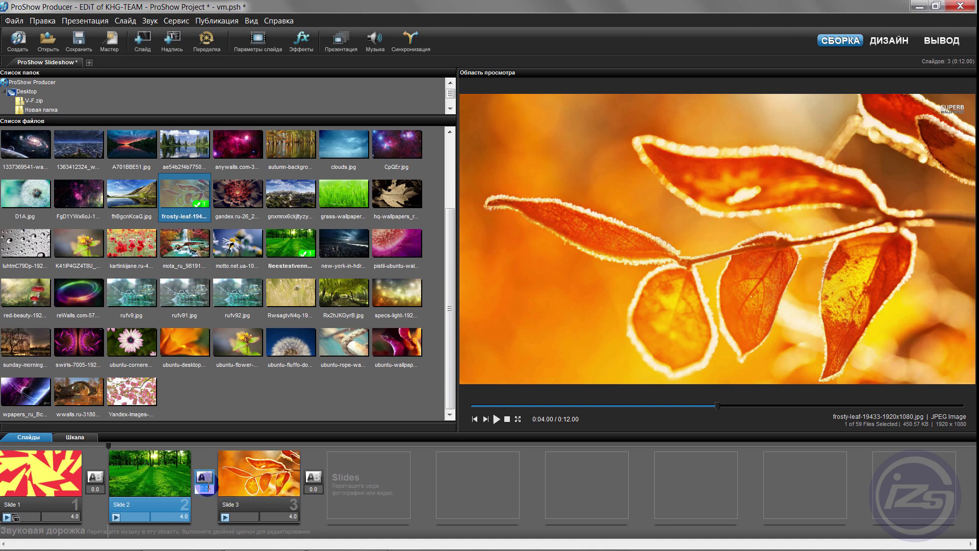
Set the transition between slides 2 and 3 to 3 seconds and apply Triangular spiral from the iazon-studio category
key(Return)
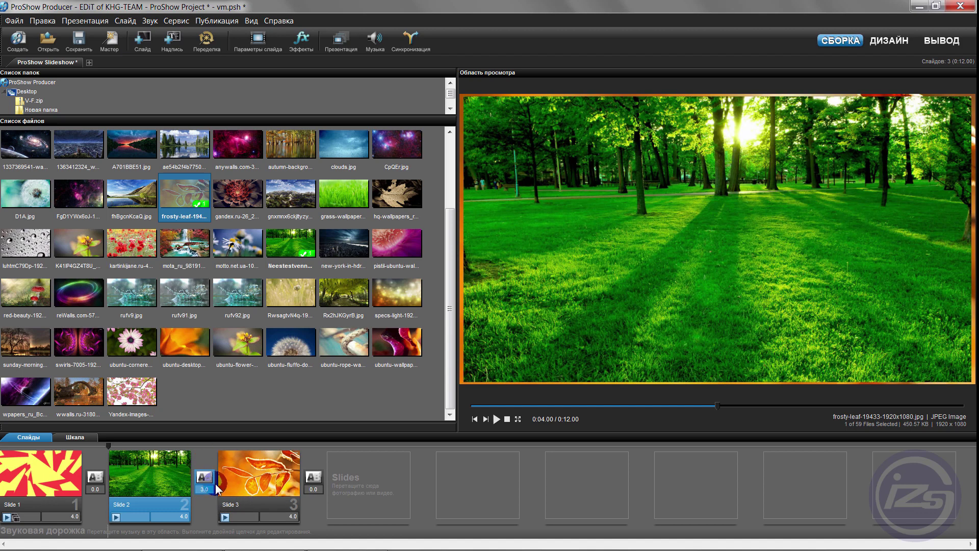
click(213, 479)
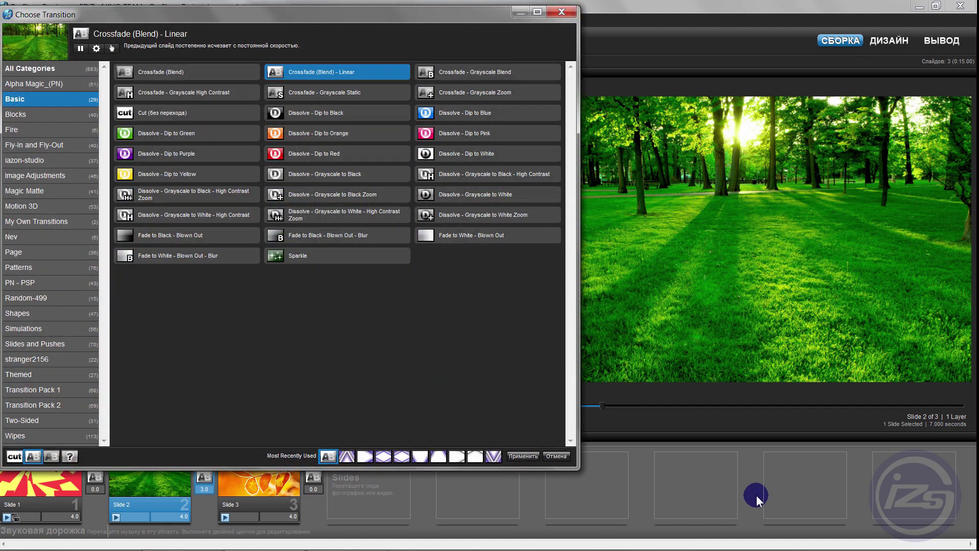
drag(417, 13, 597, 15)
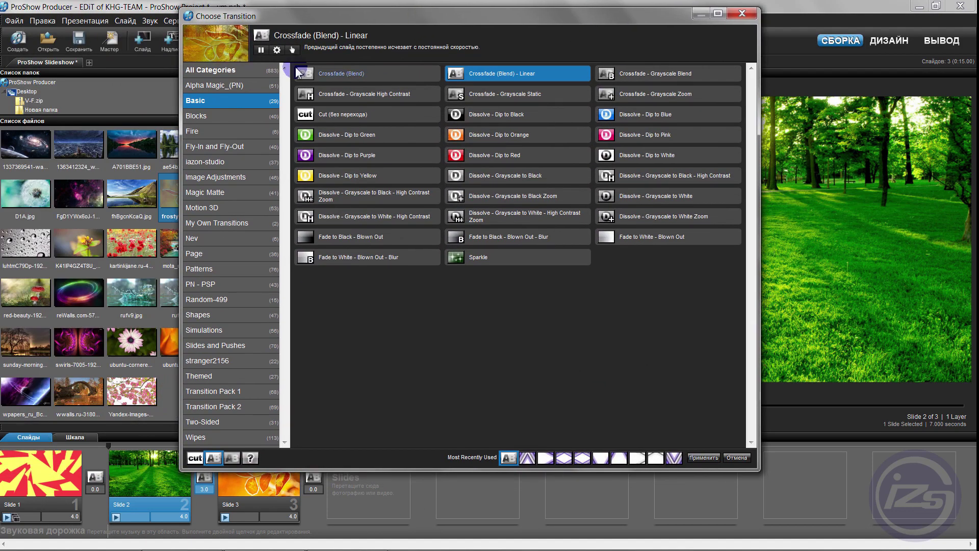
click(225, 164)
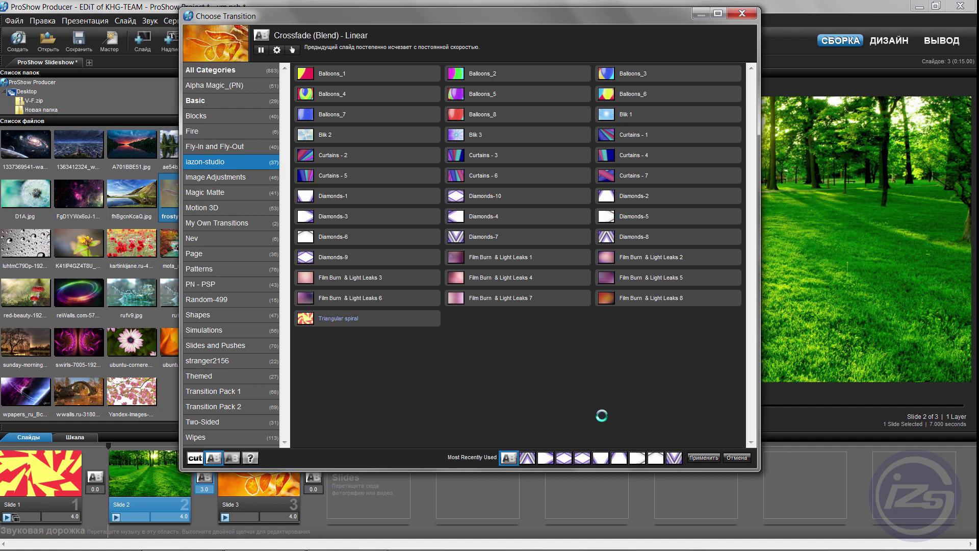
click(704, 457)
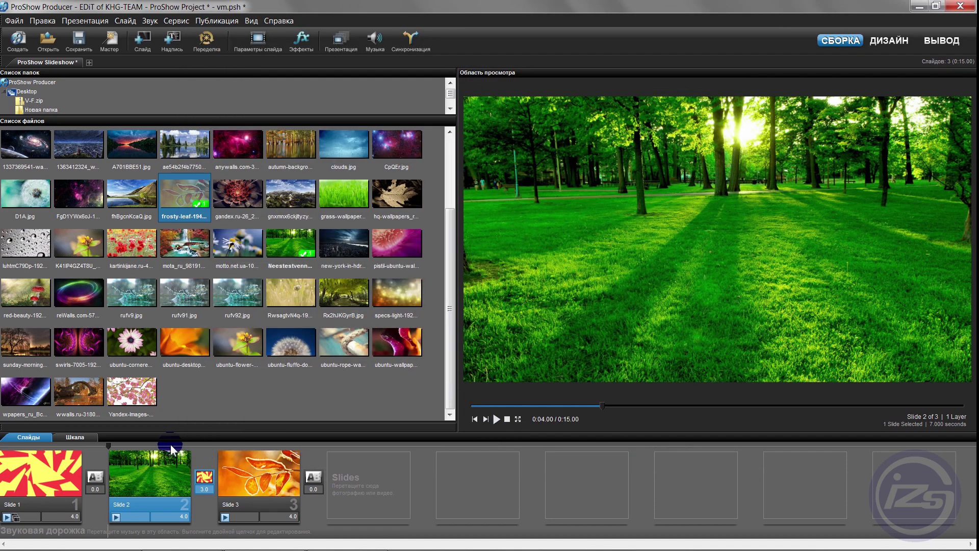
Preview the transition between slides 2 and 3, set its duration to 4 seconds, and play and scrub through it again
click(496, 419)
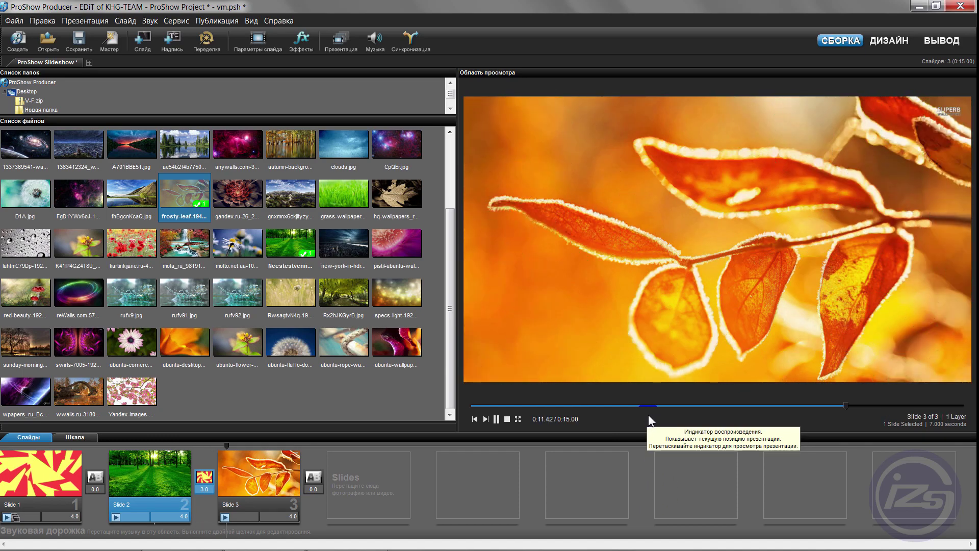
click(786, 162)
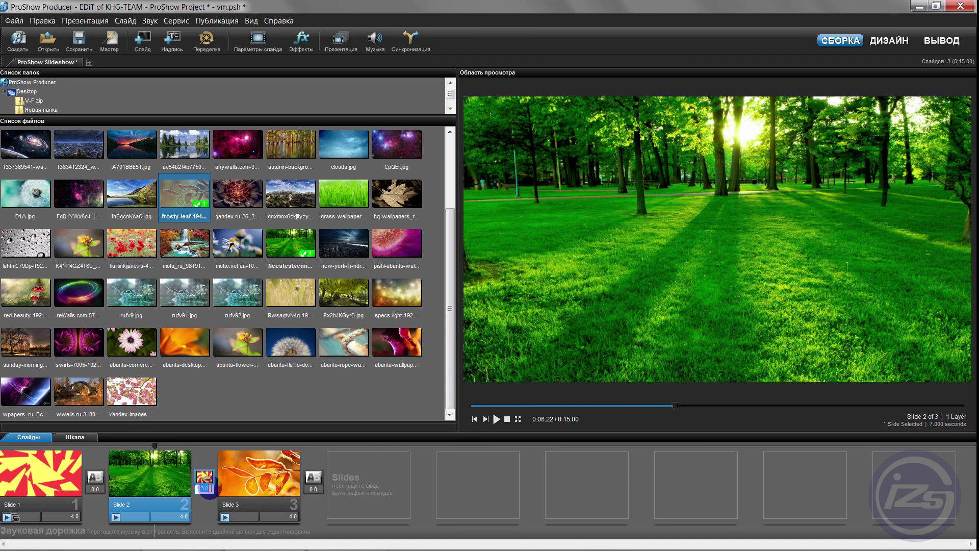
click(174, 444)
click(496, 419)
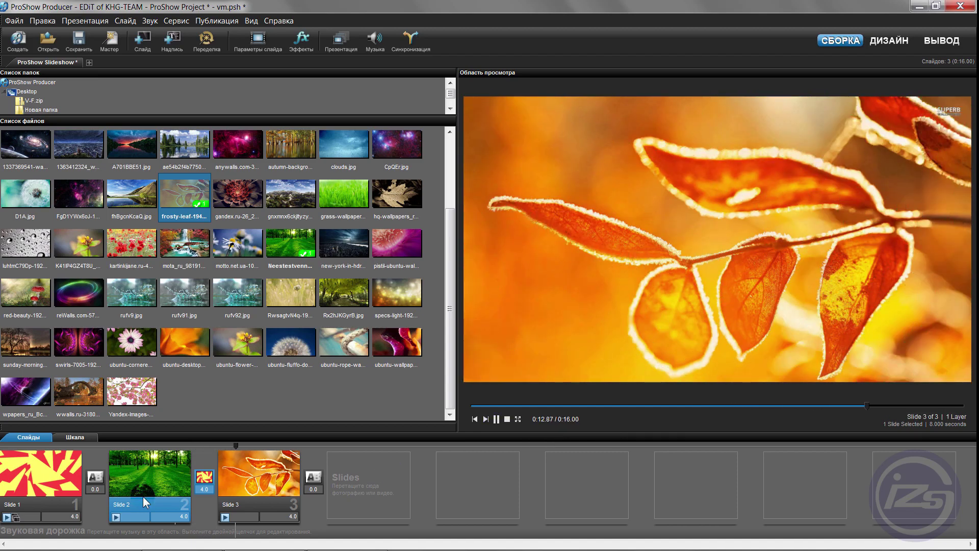
click(83, 495)
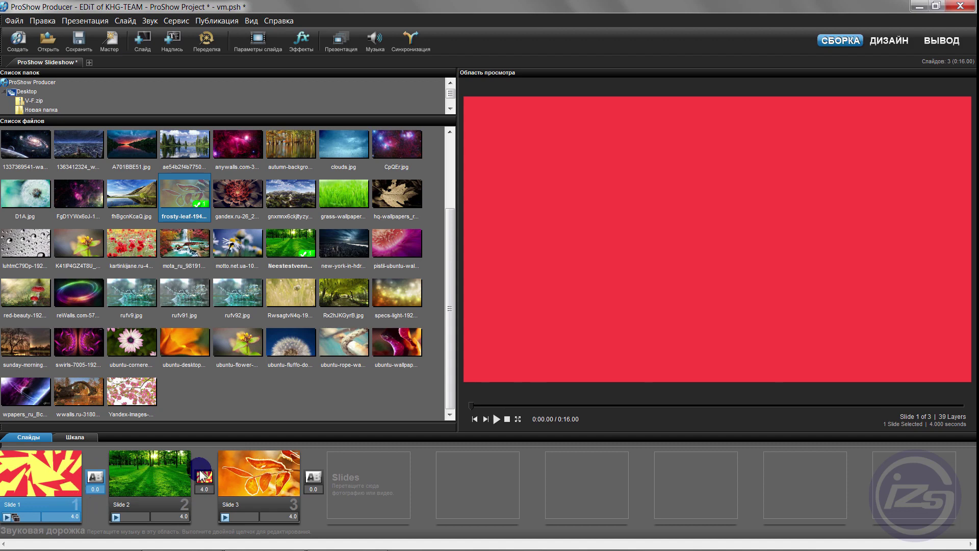
drag(198, 453, 206, 456)
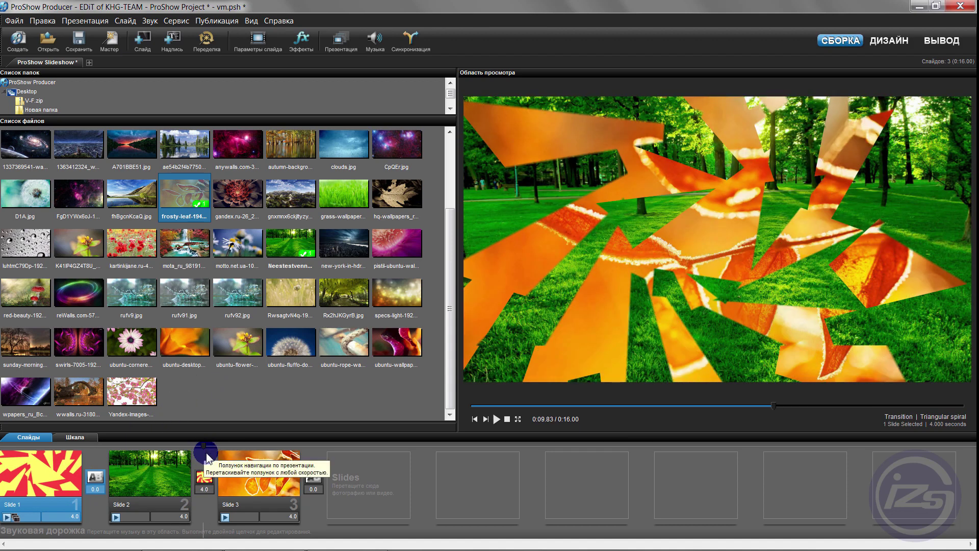
Delete the park and frosty-leaf slides so that only Slide 1 remains
double_click(32, 472)
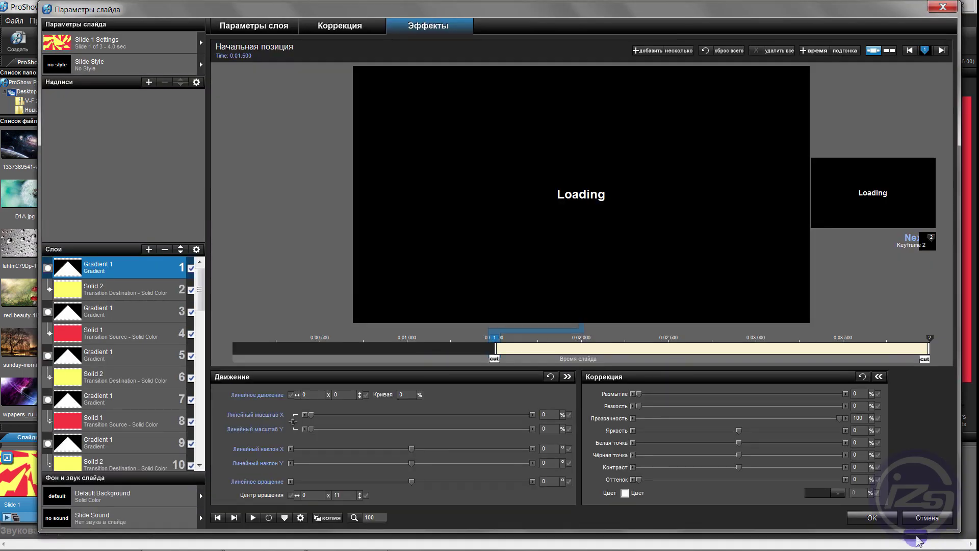
click(872, 519)
click(159, 471)
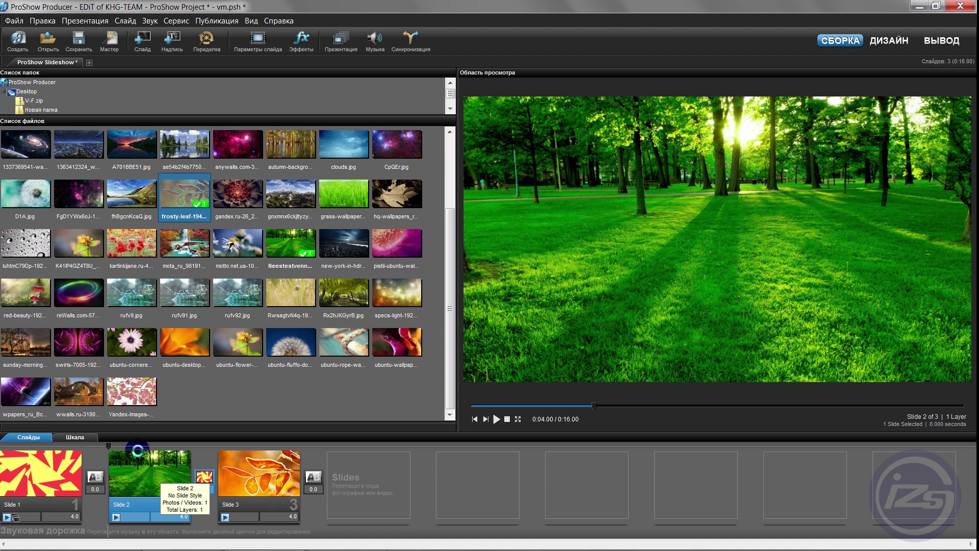
key(Delete)
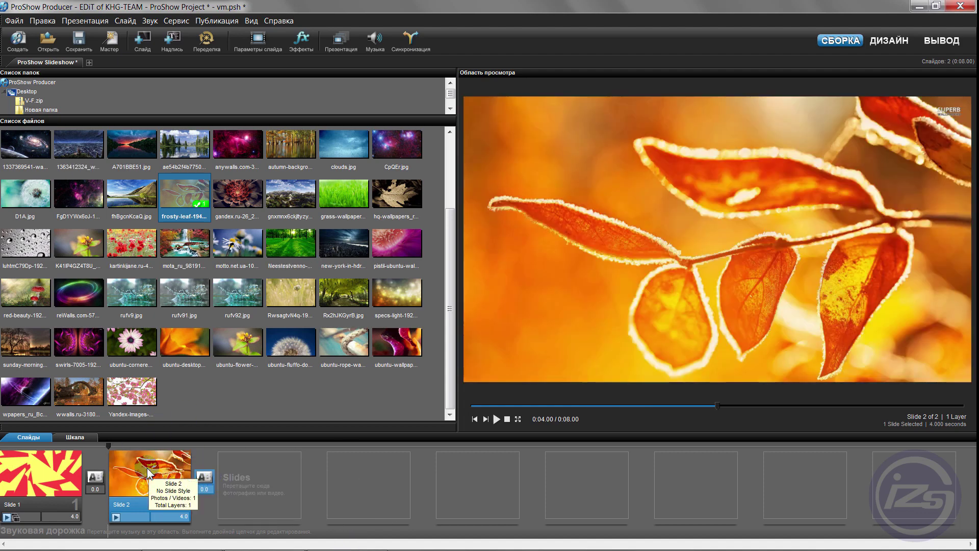
key(Delete)
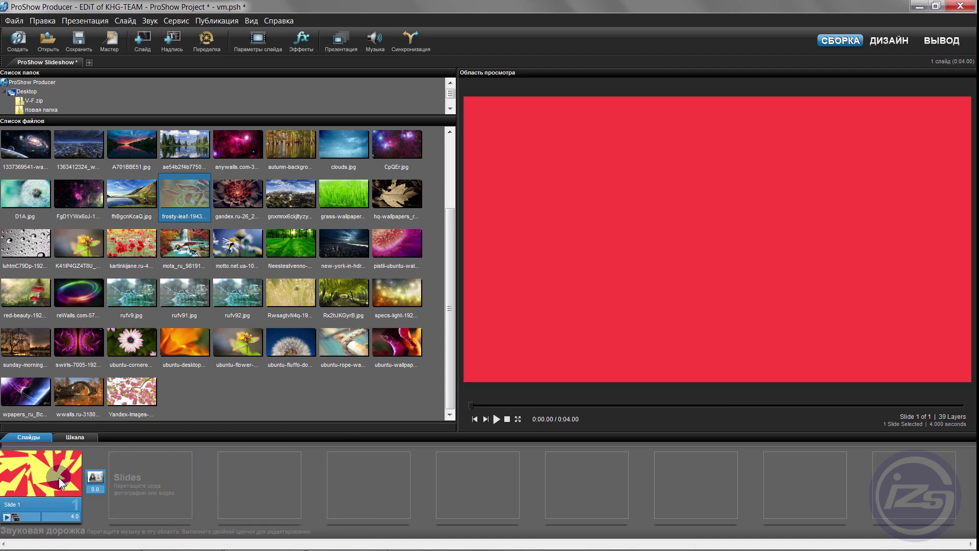
Open the Slide 1 settings and change the color of the bottom Solid 1 layer, number 39, to black
double_click(60, 481)
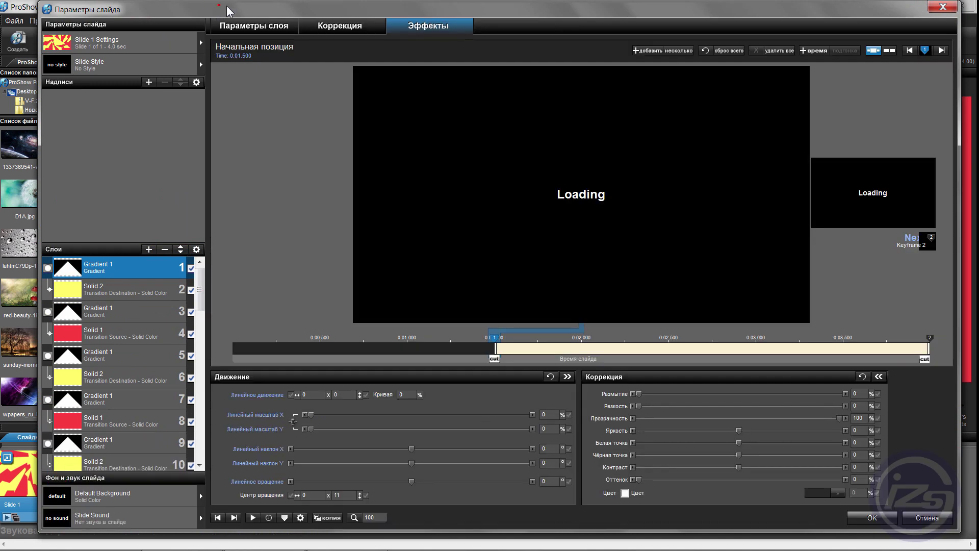
drag(219, 5, 223, 2)
drag(205, 283, 185, 481)
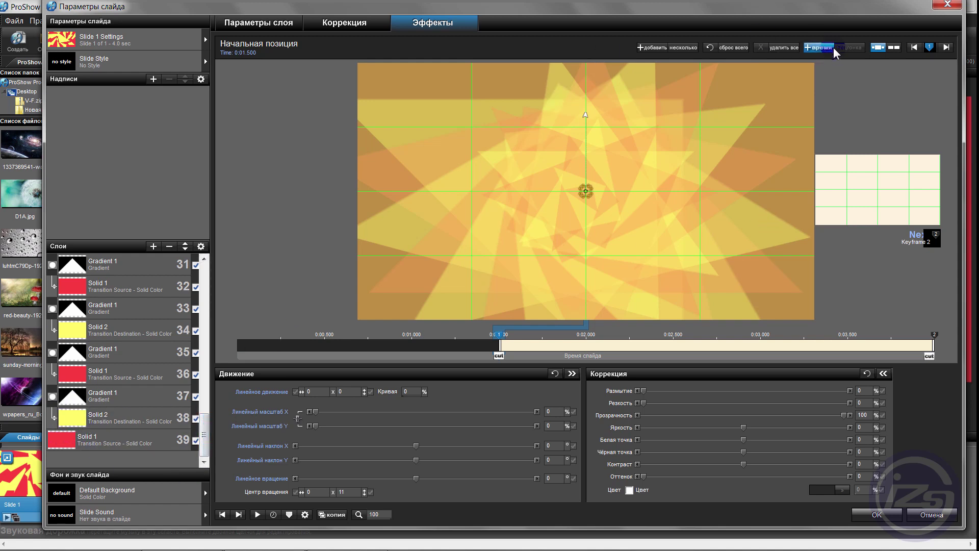
click(117, 445)
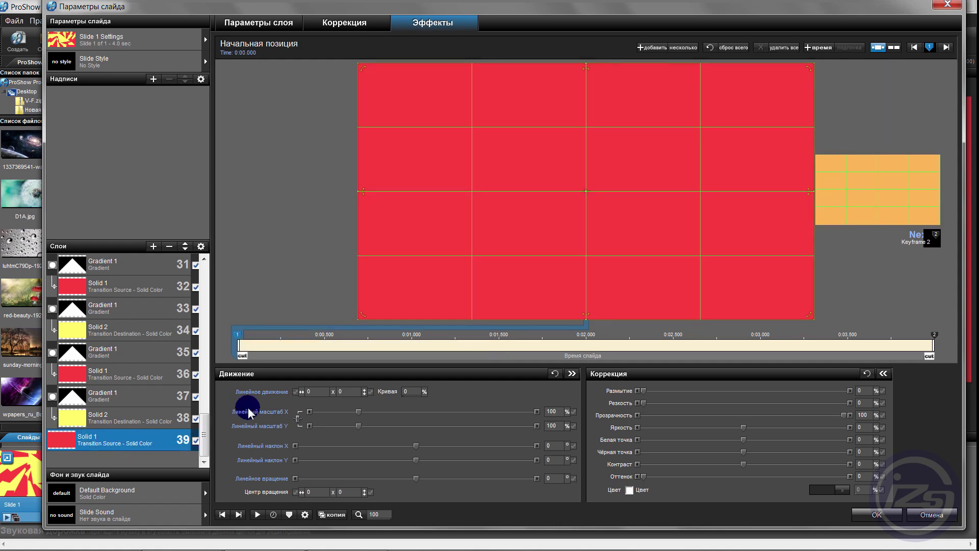
right_click(124, 442)
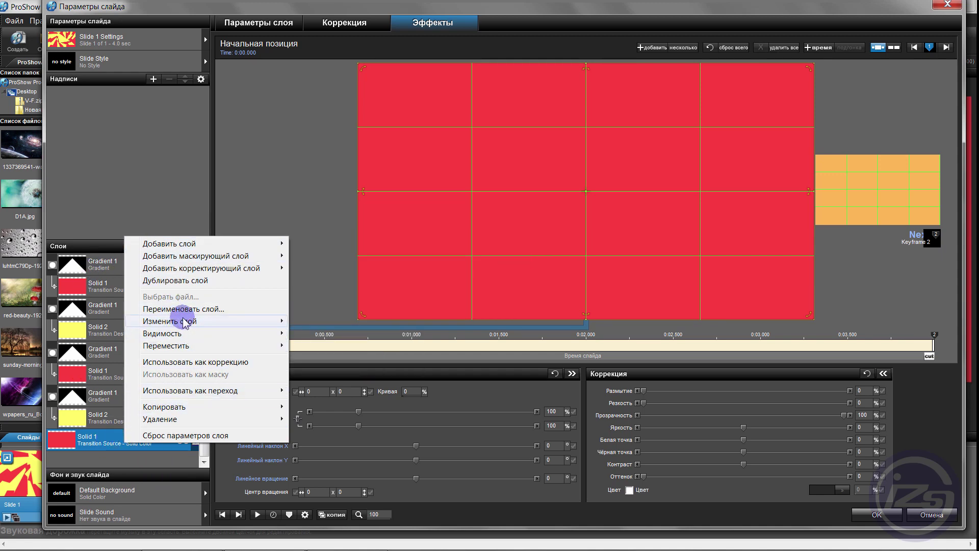
mouse_move(192, 324)
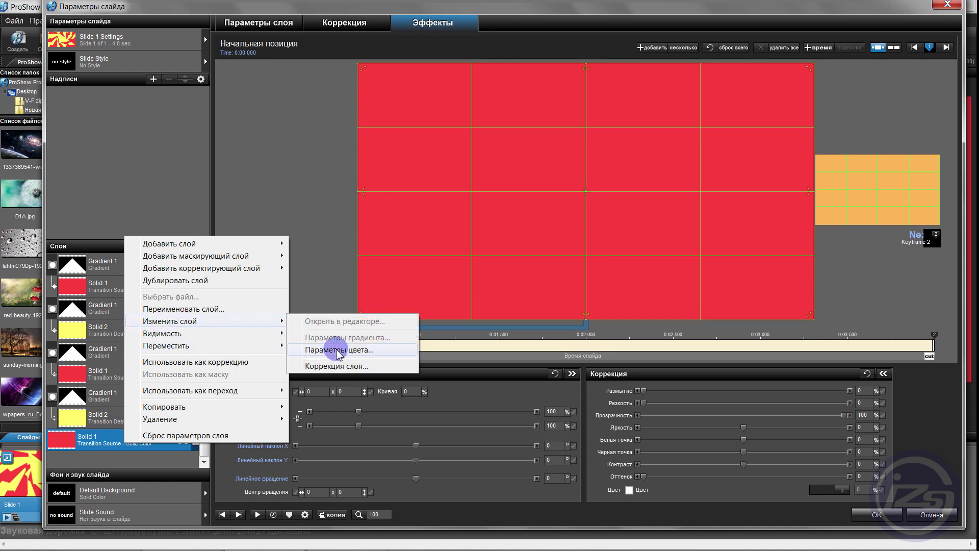
click(336, 352)
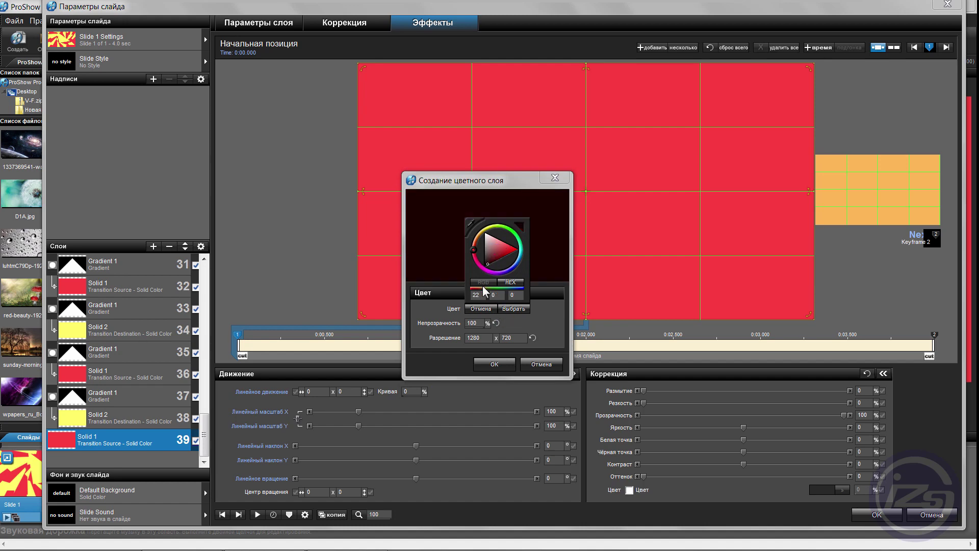
click(506, 365)
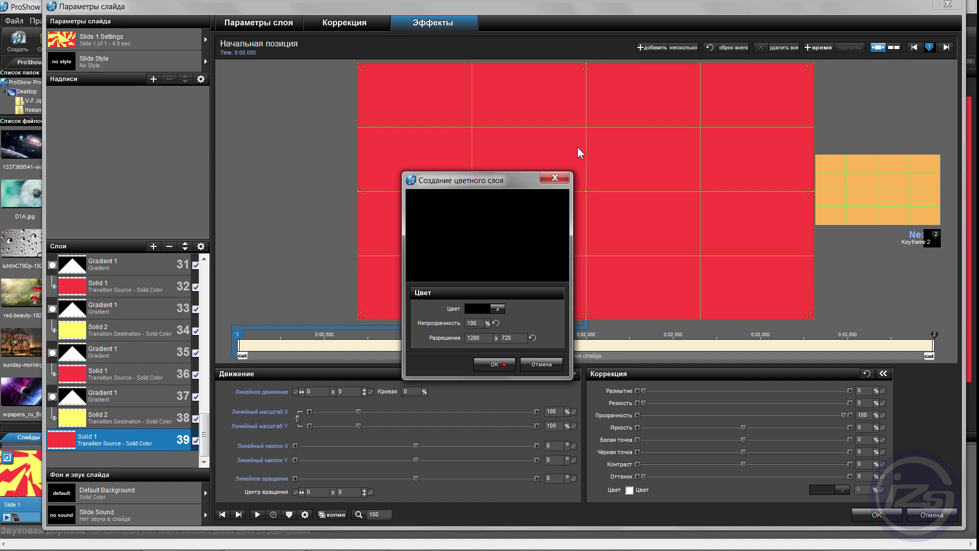
click(501, 367)
Change the color of the Solid 2 layer, number 38, to white
right_click(60, 413)
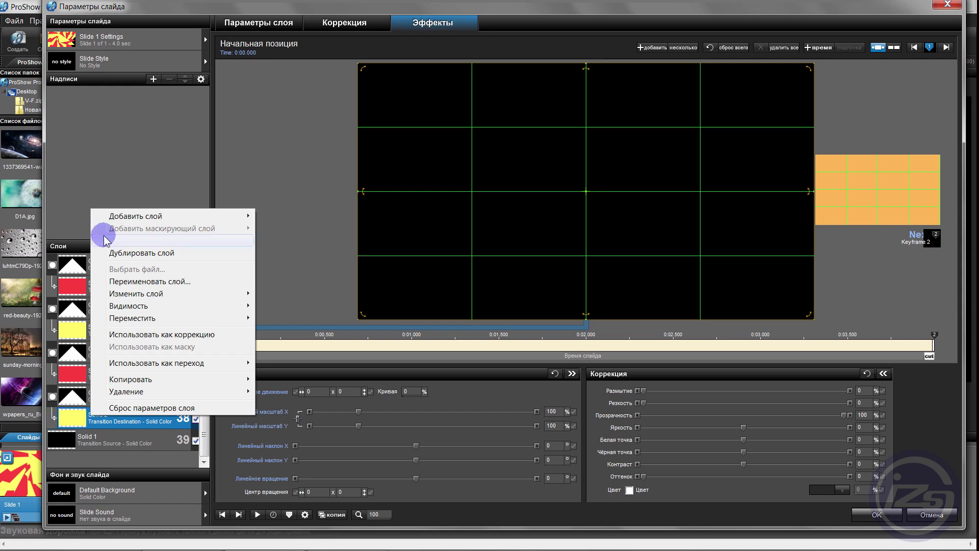
mouse_move(195, 368)
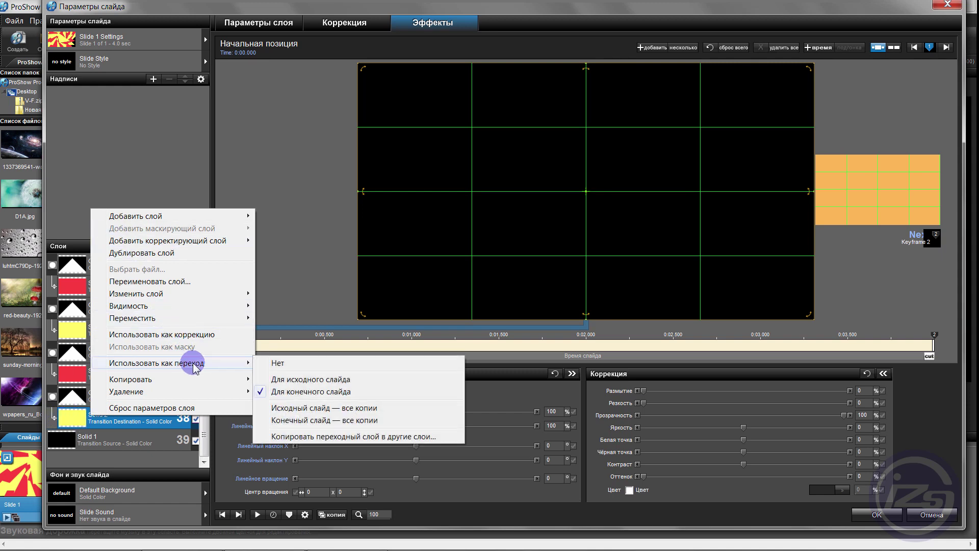
mouse_move(153, 294)
click(304, 323)
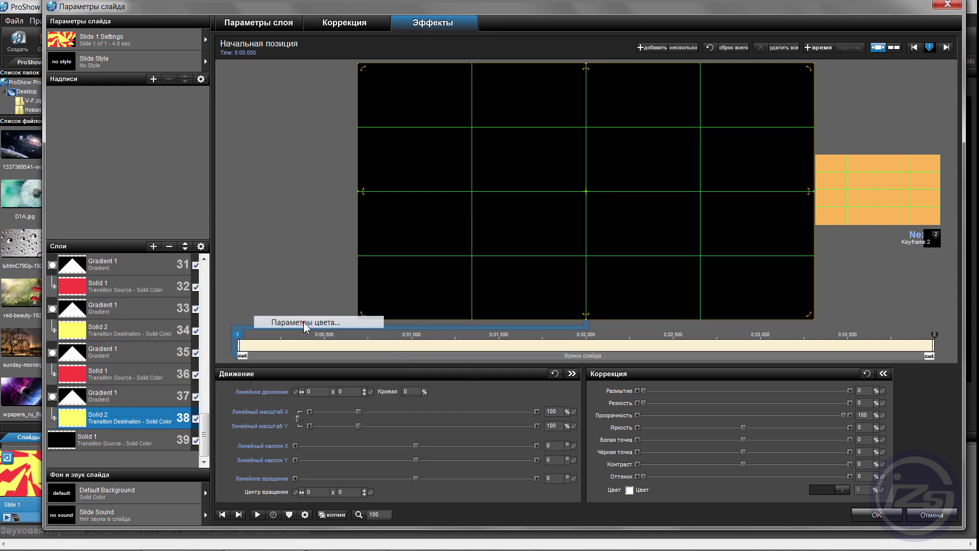
click(498, 309)
drag(489, 248, 458, 199)
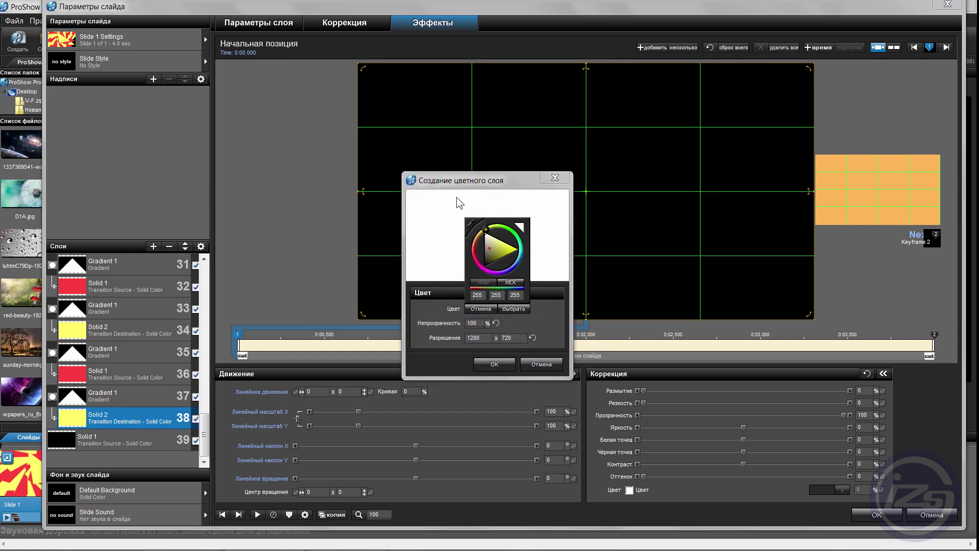
click(514, 357)
click(497, 365)
Change the color of the masked Solid 1 layer, number 36, to black
right_click(107, 371)
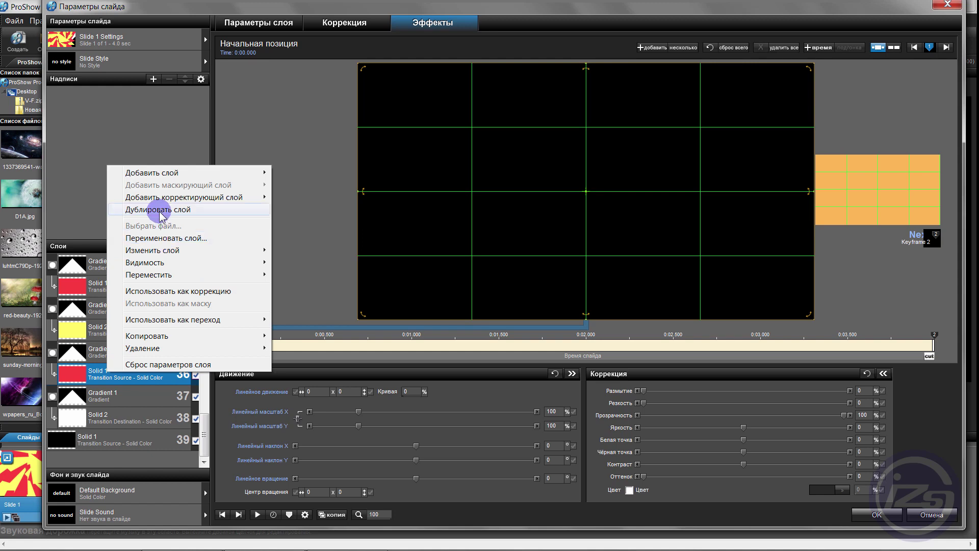
mouse_move(165, 255)
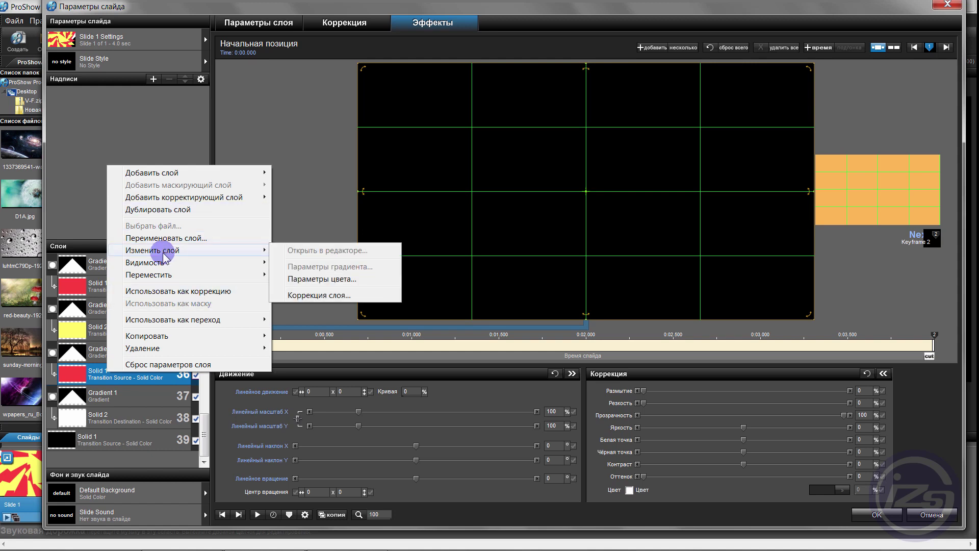
click(351, 279)
click(546, 310)
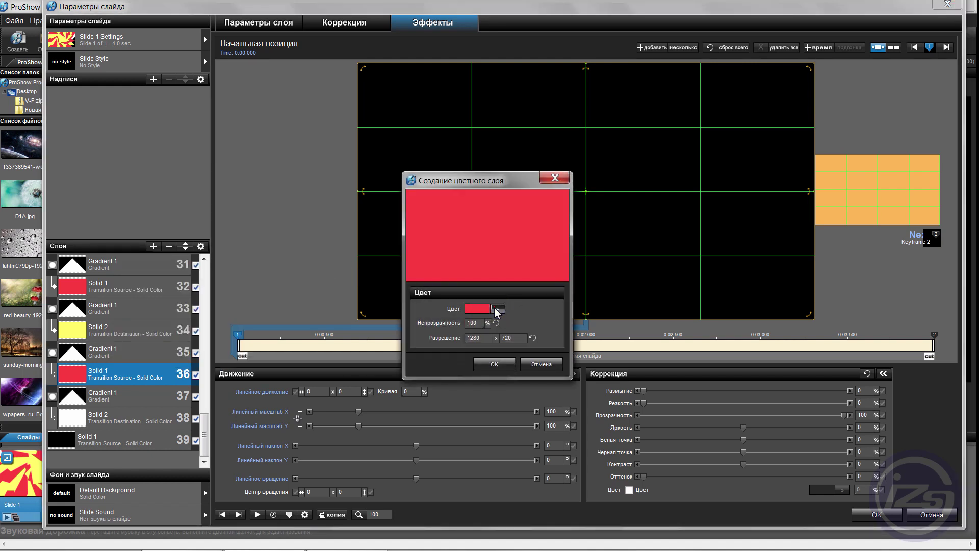
drag(492, 255, 465, 293)
click(504, 347)
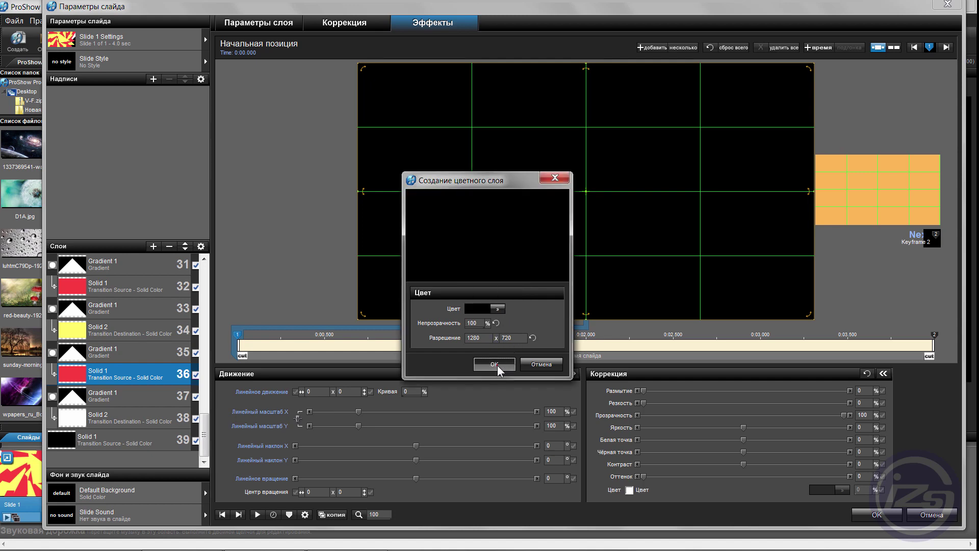
click(496, 364)
Change the color of the masked Solid 2 layer, number 34, to white
right_click(117, 332)
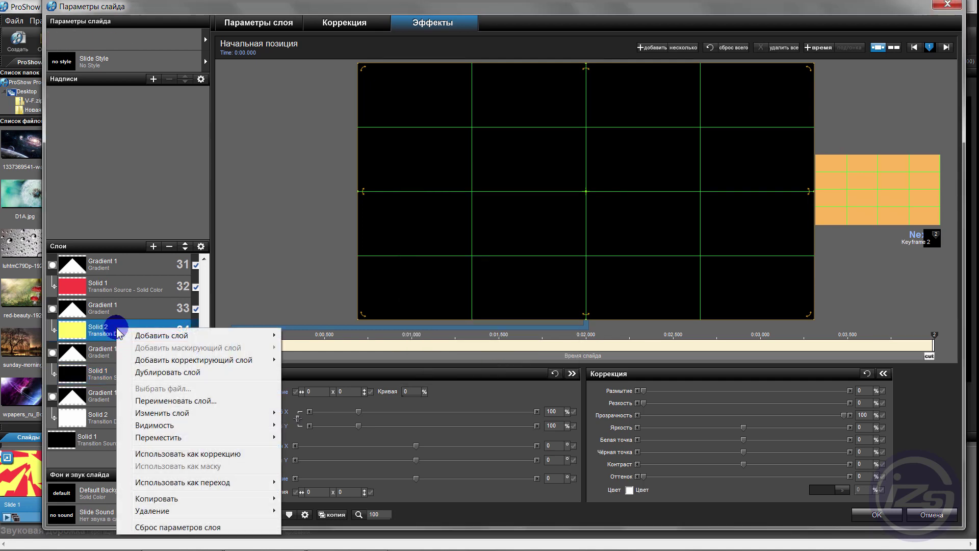
mouse_move(171, 414)
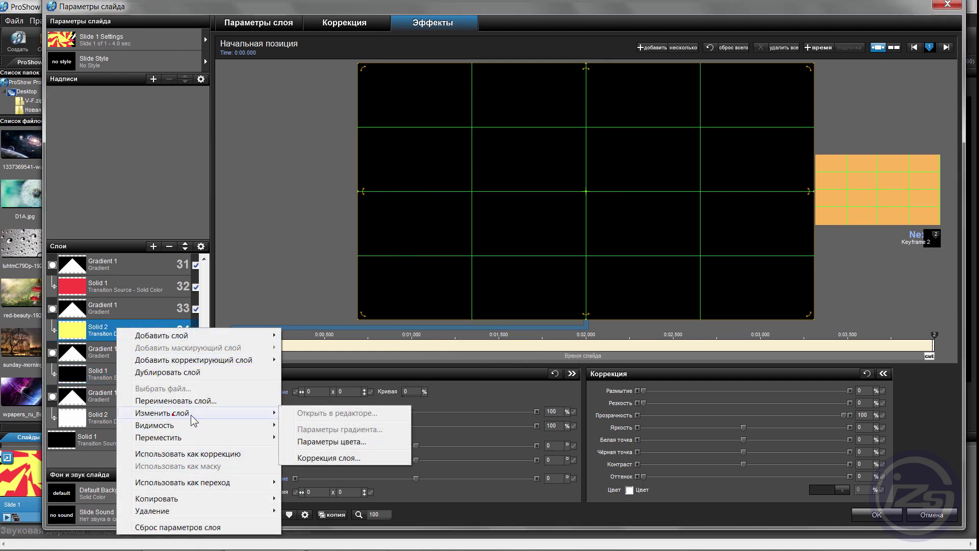
click(313, 435)
click(493, 308)
drag(497, 251, 515, 222)
click(492, 323)
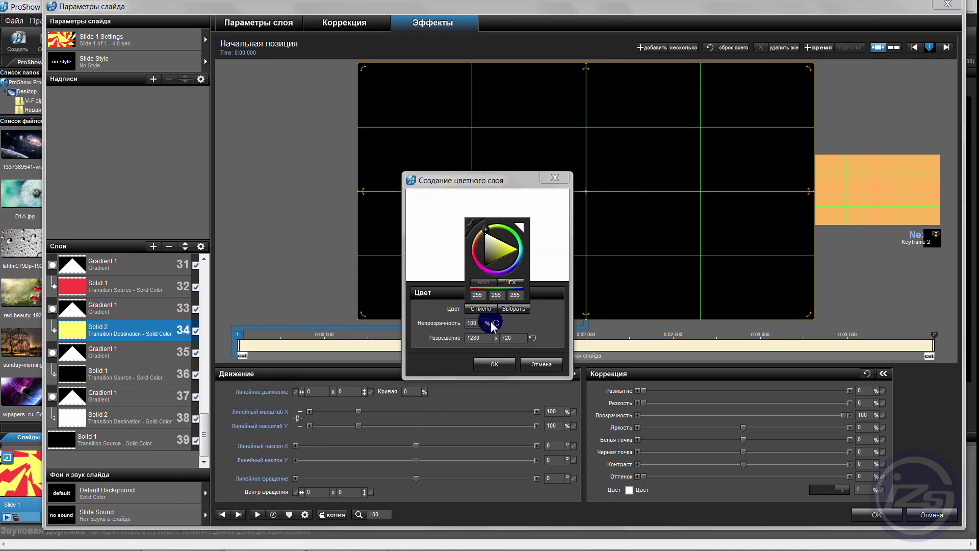
click(497, 365)
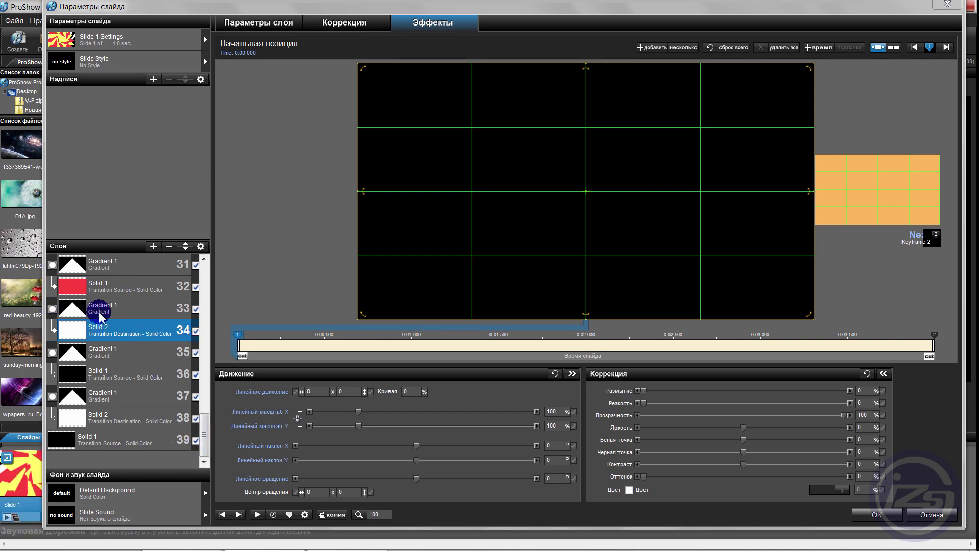
Review the black and white order of the recolored bottom layers and the solid layers still left above them
drag(205, 435, 205, 438)
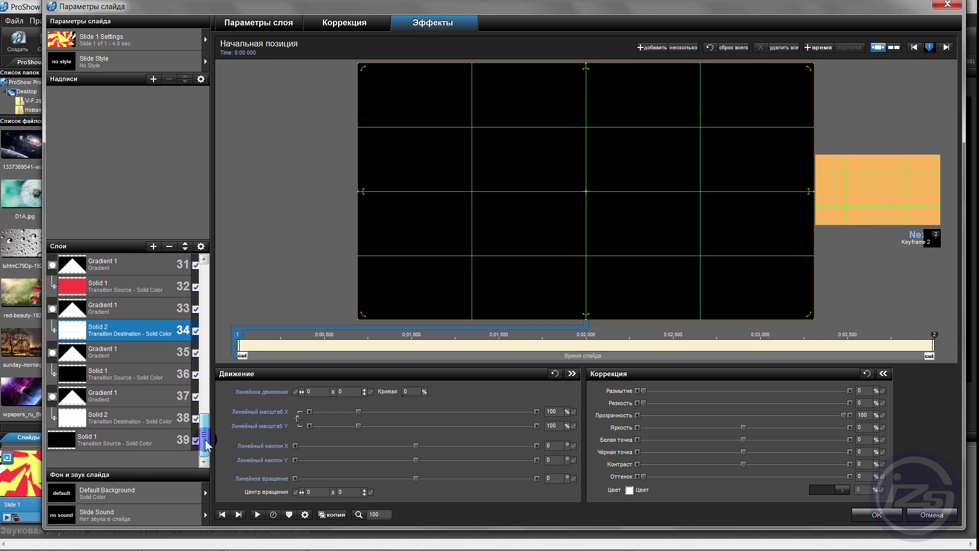
click(114, 442)
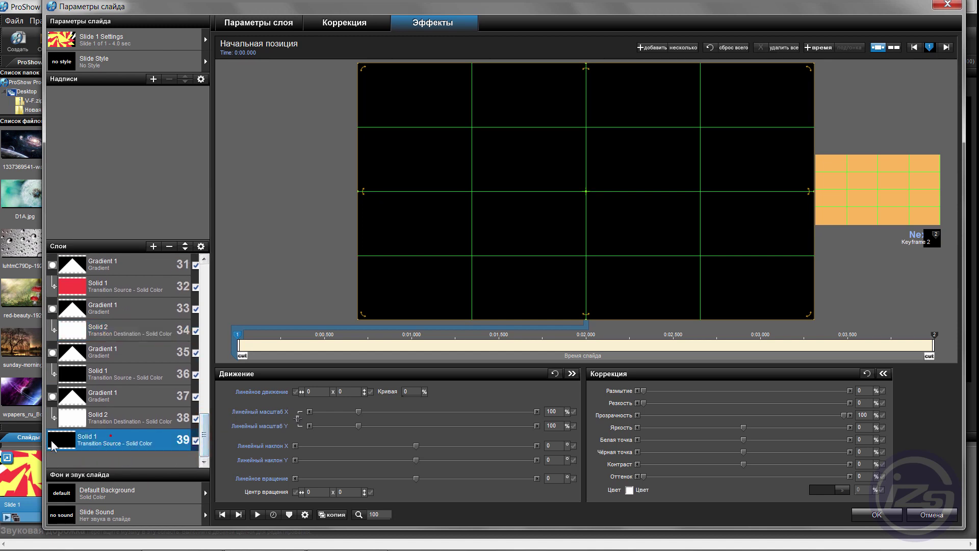
click(99, 423)
click(182, 401)
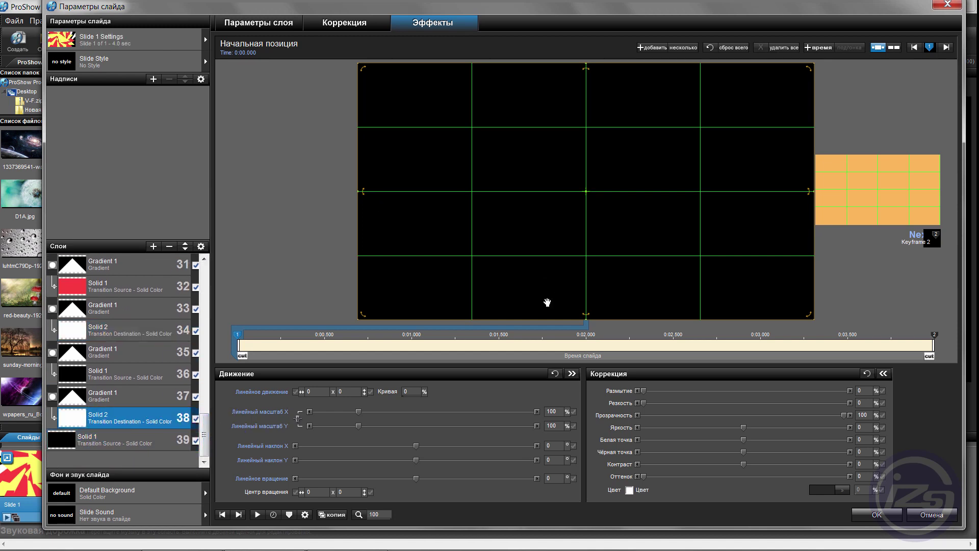
click(206, 428)
drag(209, 440, 206, 419)
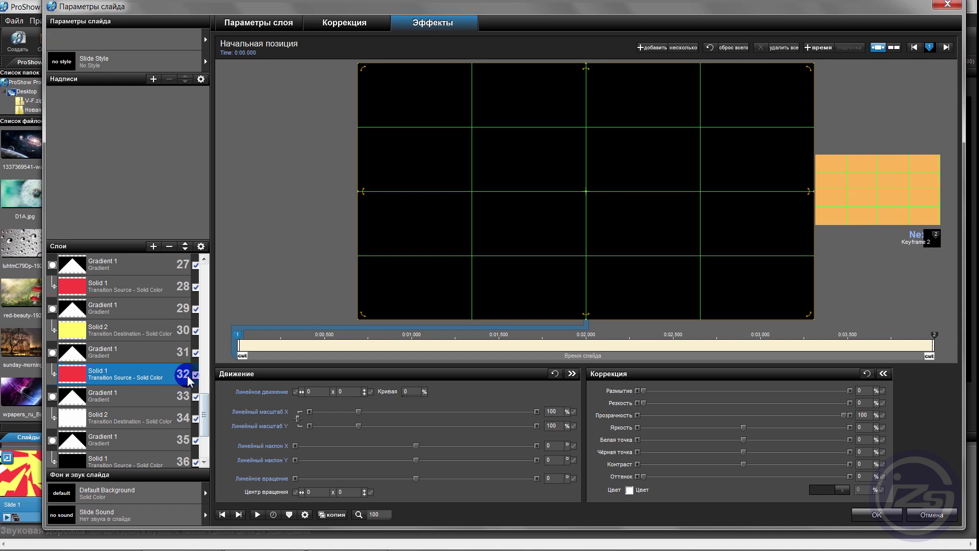
click(121, 329)
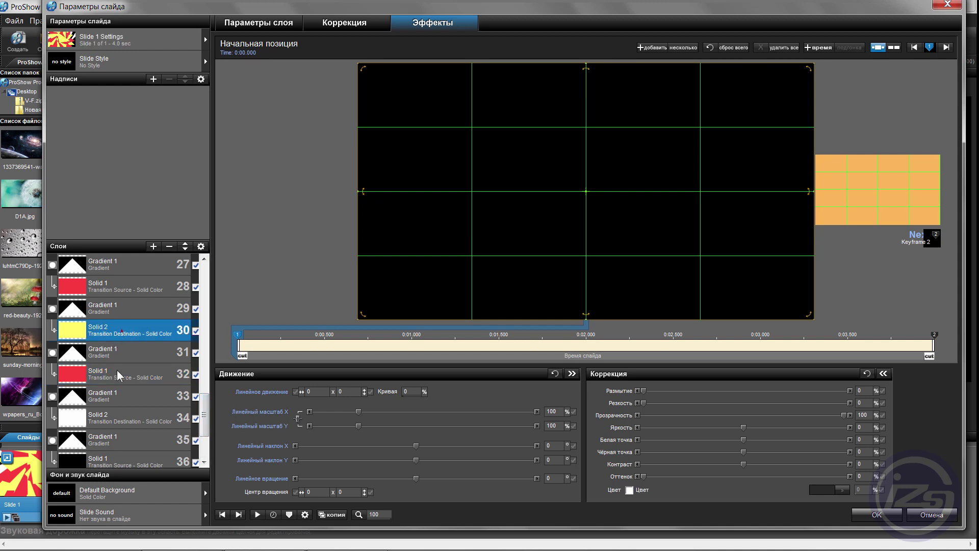
click(119, 377)
click(111, 373)
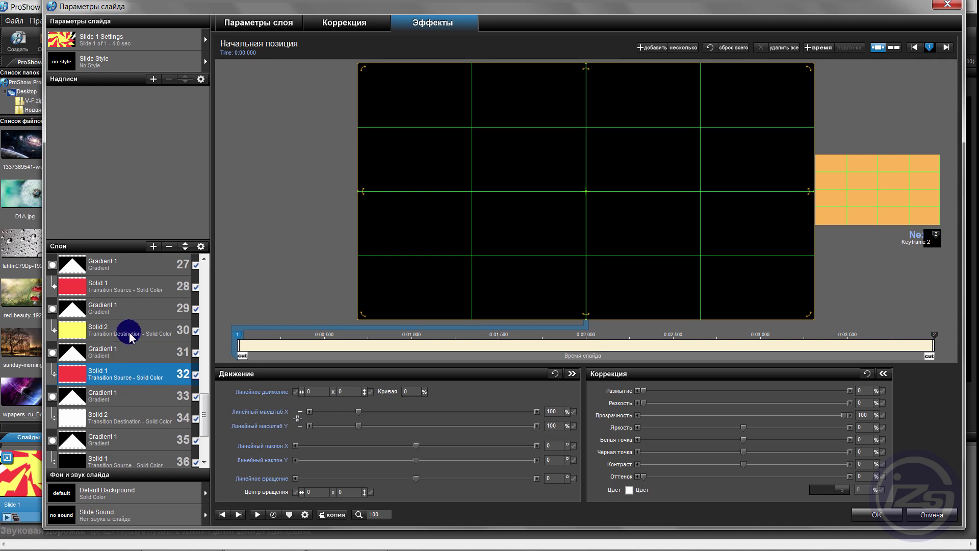
Change the color of the masked Solid 1 layer, number 32, to black
right_click(154, 377)
mouse_move(300, 259)
click(369, 283)
click(498, 307)
click(486, 264)
click(501, 362)
Change the color of the masked Solid 2 layer, number 30, to white
right_click(116, 329)
mouse_move(274, 415)
click(331, 442)
click(498, 308)
click(485, 240)
click(497, 362)
Change the color of the masked Solid 1 layer, number 28, to black
right_click(128, 286)
mouse_move(204, 375)
click(360, 401)
click(476, 288)
click(494, 363)
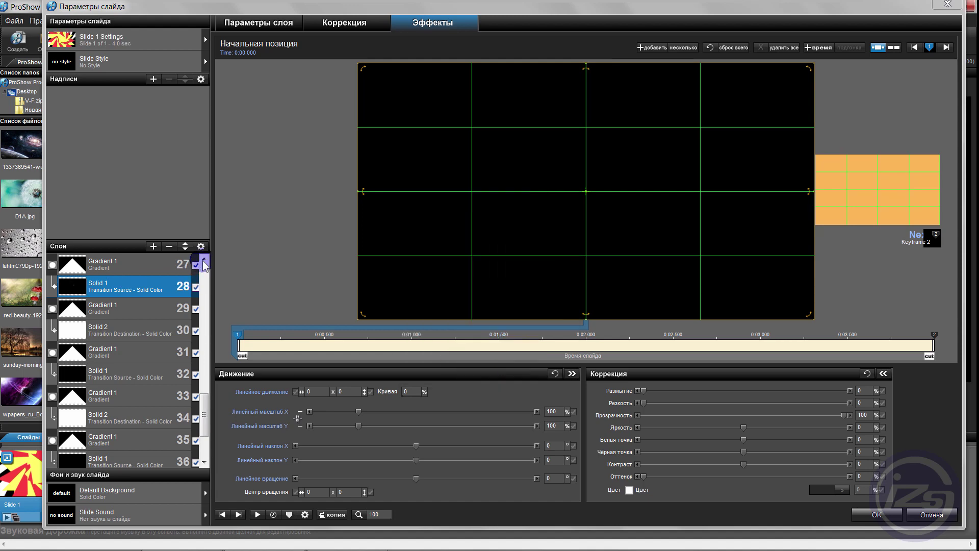
Change the color of the masked Solid 2 layer, number 26, to white
scroll(153, 327, up, 1)
right_click(127, 308)
mouse_move(204, 380)
click(357, 406)
click(497, 298)
click(514, 363)
Change the color of the masked Solid 1 layer, number 24, to black
right_click(135, 269)
mouse_move(194, 343)
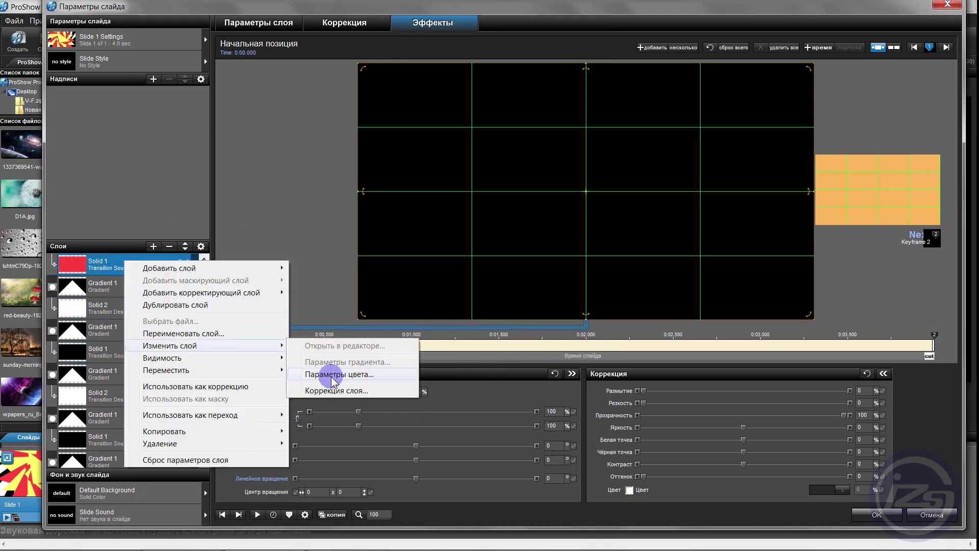
click(326, 381)
click(497, 309)
click(498, 369)
Change the color of the masked Solid 2 layer, number 22, to white
scroll(203, 259, up, 2)
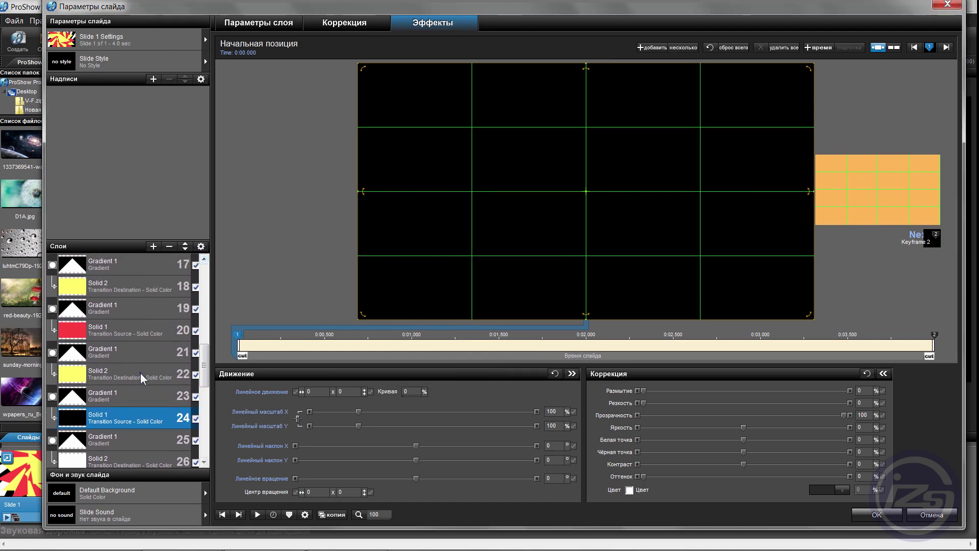
right_click(136, 372)
mouse_move(214, 251)
click(438, 278)
click(497, 305)
click(514, 364)
Change the color of the masked Solid 1 layer, number 20, to black
right_click(108, 321)
mouse_move(177, 403)
click(316, 435)
click(503, 311)
click(490, 241)
click(497, 363)
Change the color of the masked Solid 2 layer, number 18, to white
right_click(115, 286)
mouse_move(187, 373)
click(306, 402)
click(498, 308)
drag(489, 239, 474, 210)
click(495, 363)
Change the color of the masked Solid 1 layer, number 16, to black
click(202, 263)
right_click(127, 354)
mouse_move(171, 234)
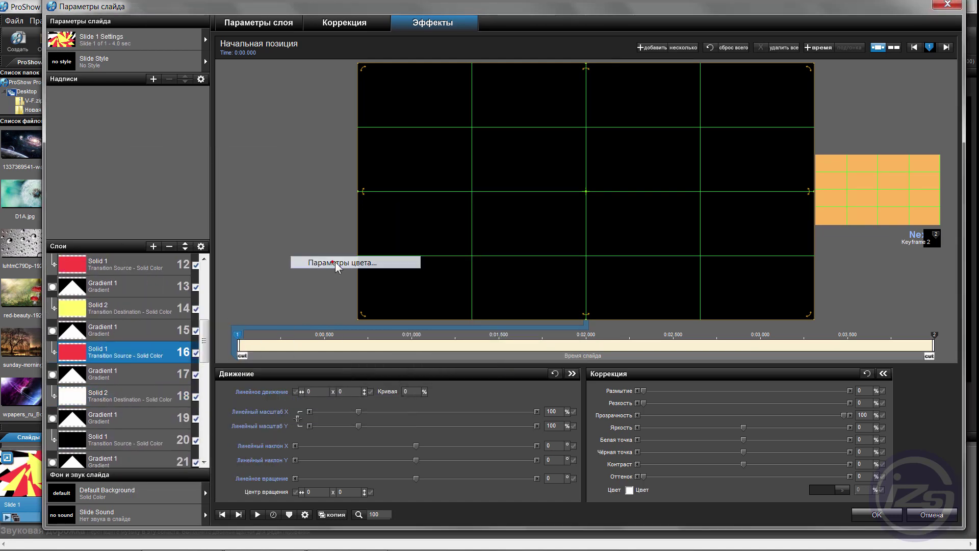
click(334, 263)
click(498, 309)
click(486, 264)
click(501, 364)
Change the color of the masked Solid 2 layer, number 14, to white
right_click(135, 308)
mouse_move(173, 387)
click(306, 424)
click(514, 363)
Change the color of the masked Solid 1 layer, number 12, to black
click(204, 260)
click(204, 260)
right_click(118, 307)
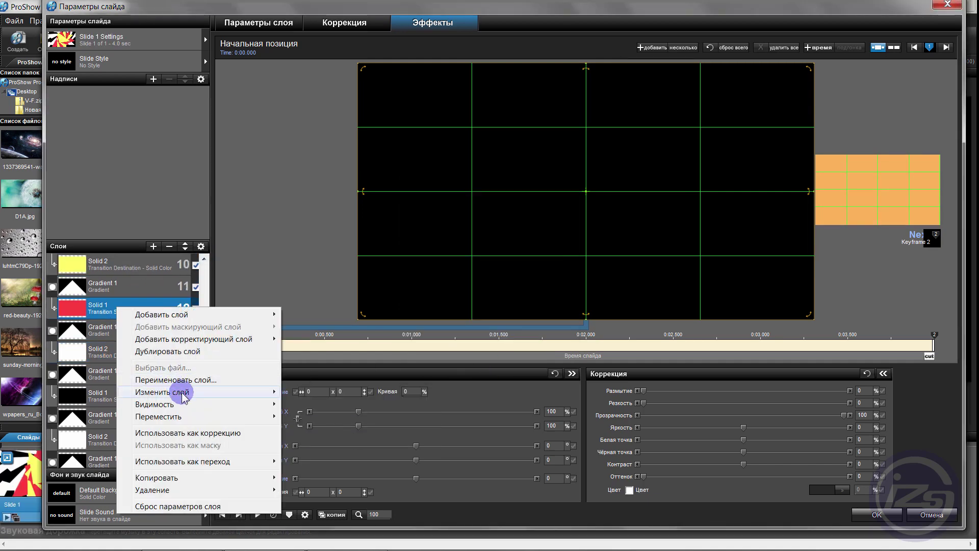
click(306, 422)
click(497, 309)
click(485, 265)
click(496, 366)
Change the color of the masked Solid 2 layer, number 10, to white
right_click(152, 264)
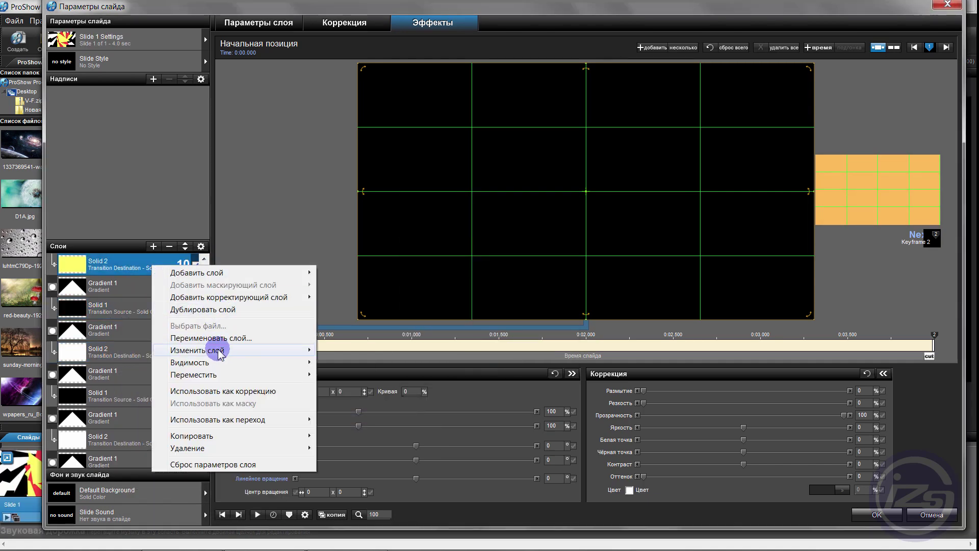
mouse_move(218, 349)
click(369, 378)
click(497, 309)
click(492, 265)
click(506, 363)
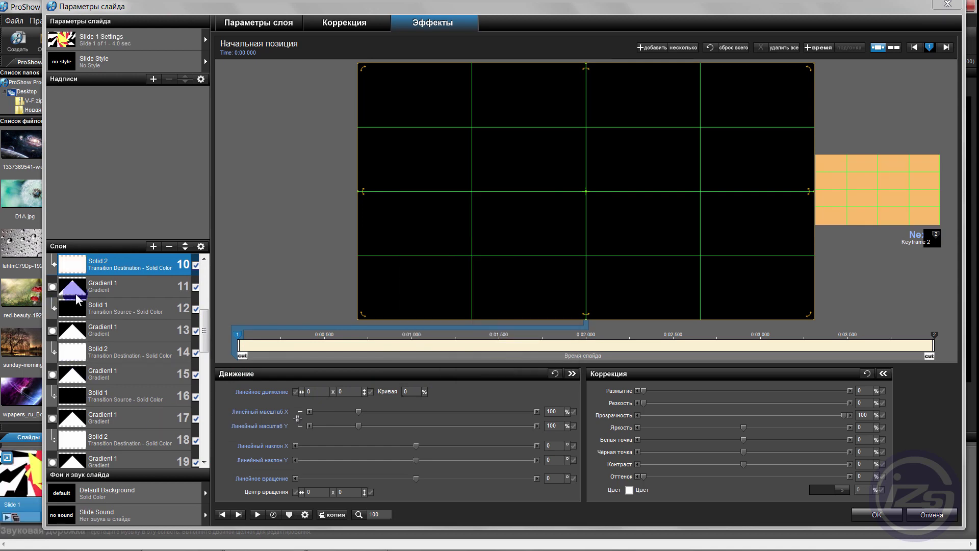
Change the color of the masked Solid 1 layer, number 8, to black
scroll(77, 323, up, 5)
right_click(148, 327)
mouse_move(210, 412)
click(351, 441)
click(498, 309)
click(486, 264)
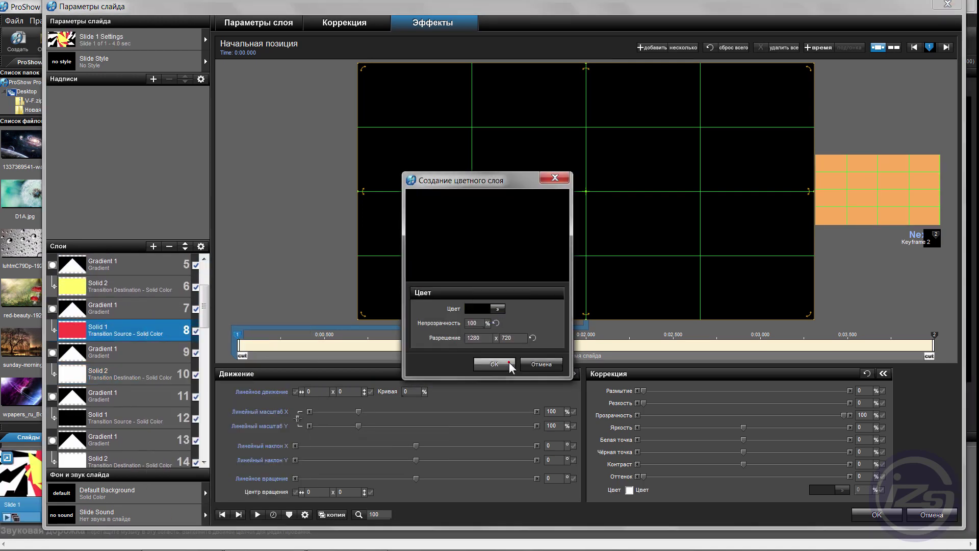
click(494, 364)
Change the color of the masked Solid 2 layer, number 6, to white
right_click(142, 284)
mouse_move(238, 377)
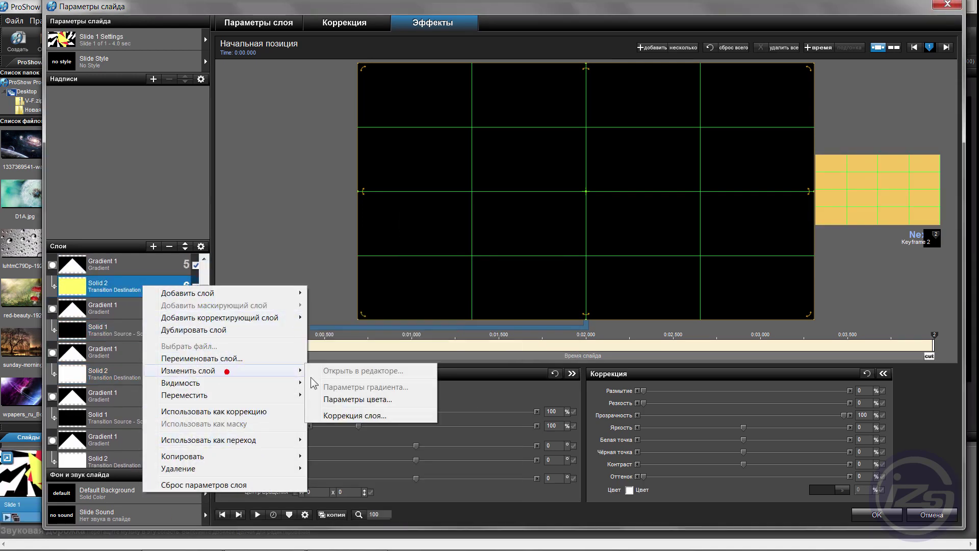
click(357, 399)
click(497, 364)
Change the color of the masked Solid 1 layer, number 4, to black
scroll(102, 332, up, 2)
right_click(142, 329)
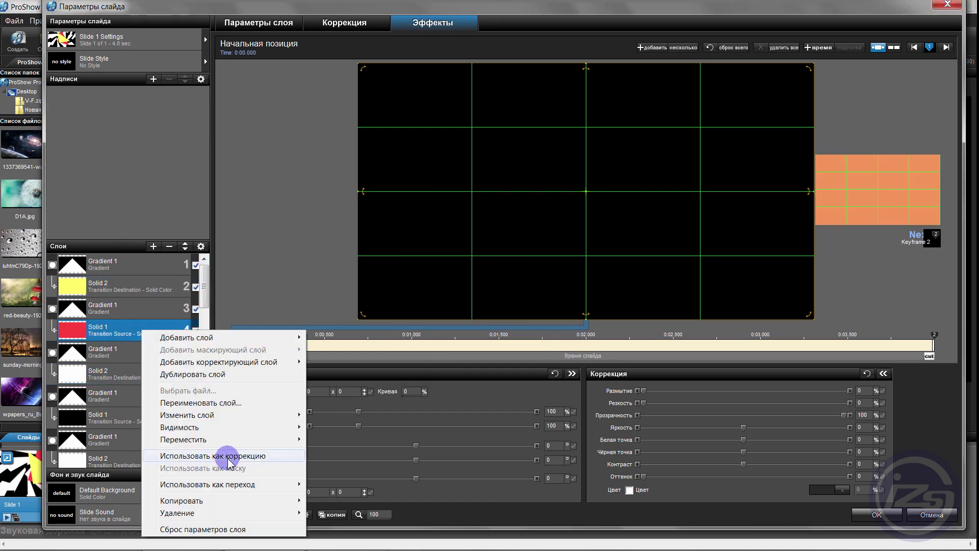
mouse_move(229, 416)
click(356, 444)
click(497, 308)
click(486, 264)
click(495, 364)
Change the color of the topmost masked Solid 2 layer, number 2, to white
right_click(135, 291)
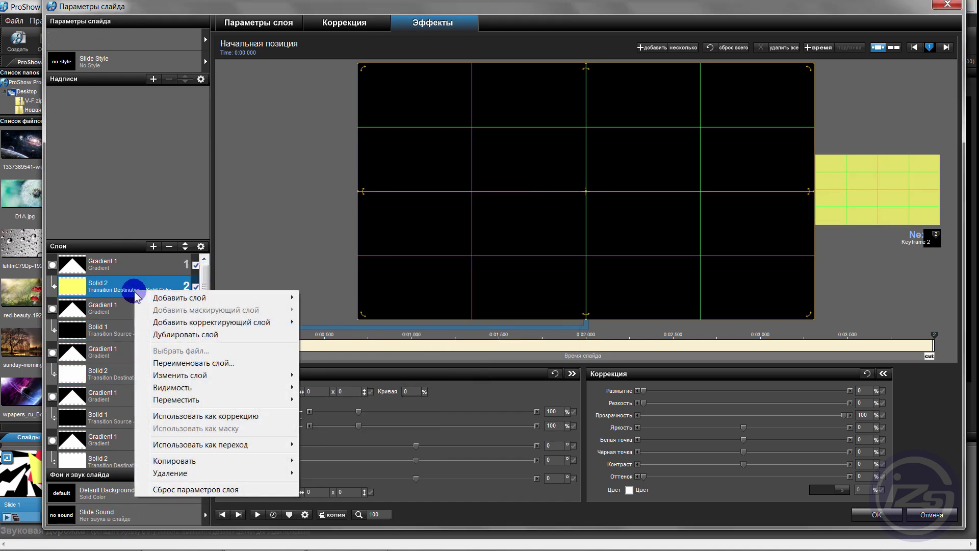
mouse_move(225, 376)
click(357, 403)
click(498, 308)
click(486, 236)
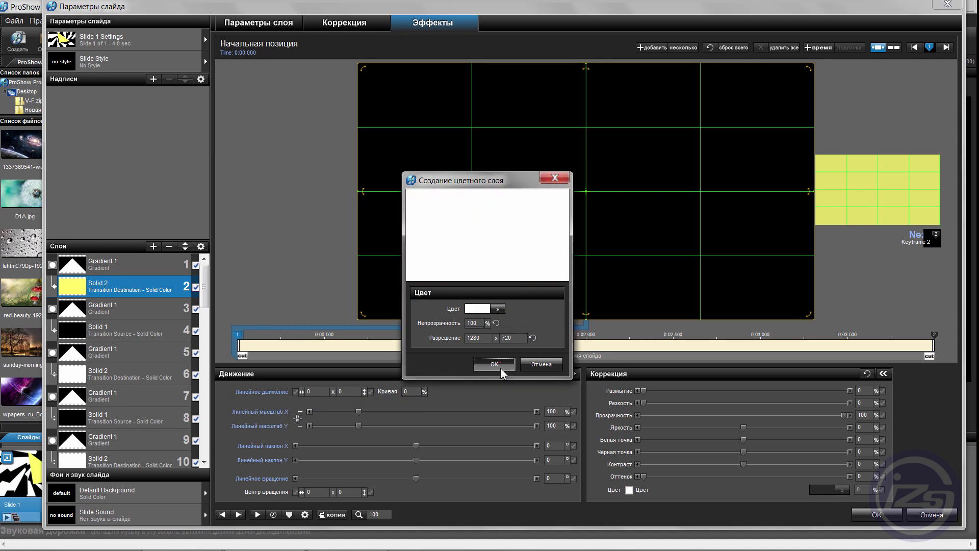
click(501, 366)
Preview the black-and-white spiral animation of Slide 1 over its timeline and apply the slide settings
mouse_move(205, 279)
mouse_down()
mouse_move(203, 437)
mouse_move(206, 261)
mouse_up()
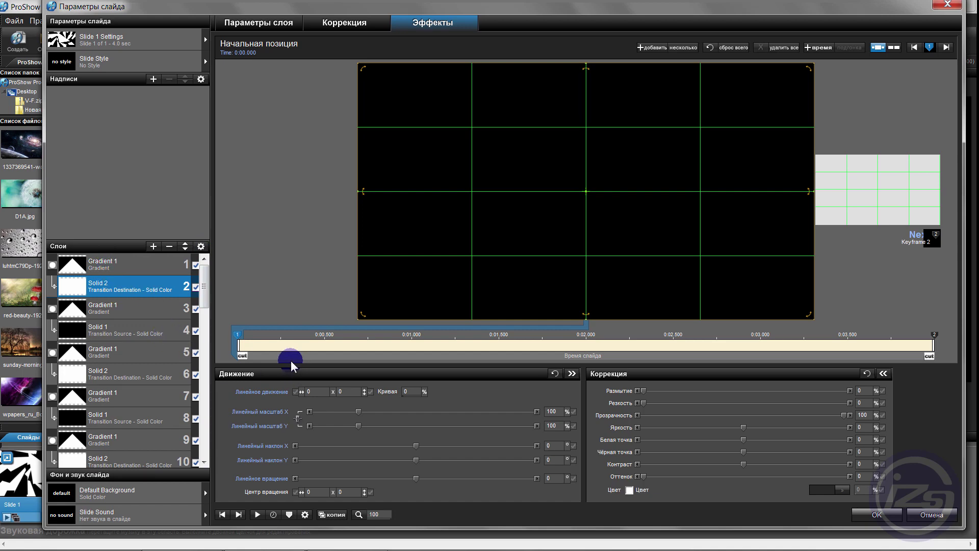
mouse_move(258, 360)
mouse_down()
mouse_move(233, 359)
mouse_move(740, 366)
mouse_move(612, 345)
mouse_move(230, 340)
mouse_move(586, 342)
mouse_up()
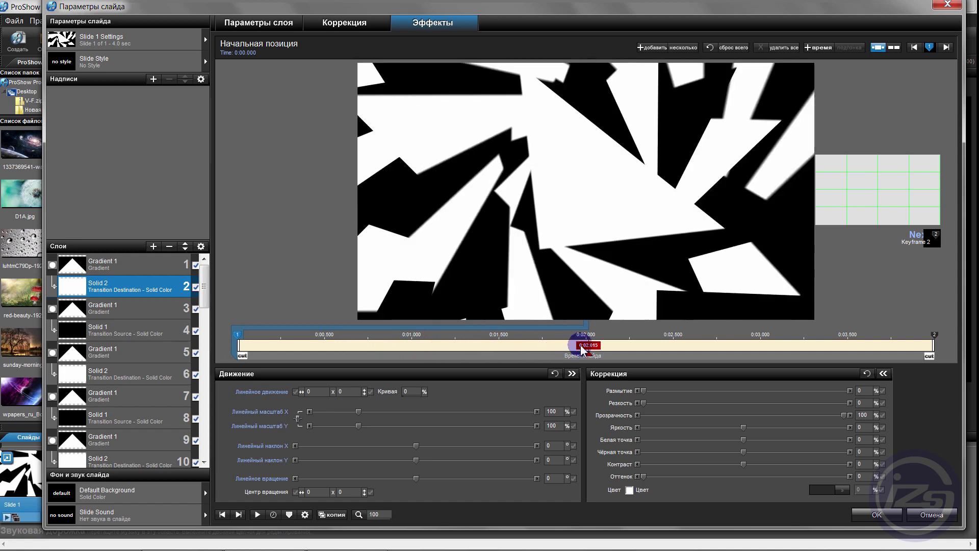
click(144, 138)
click(125, 41)
click(195, 132)
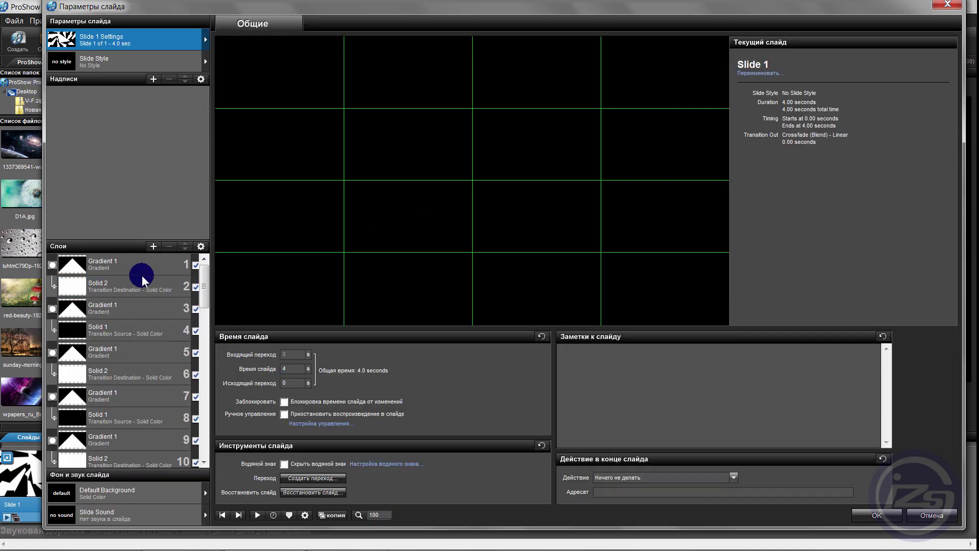
double_click(131, 264)
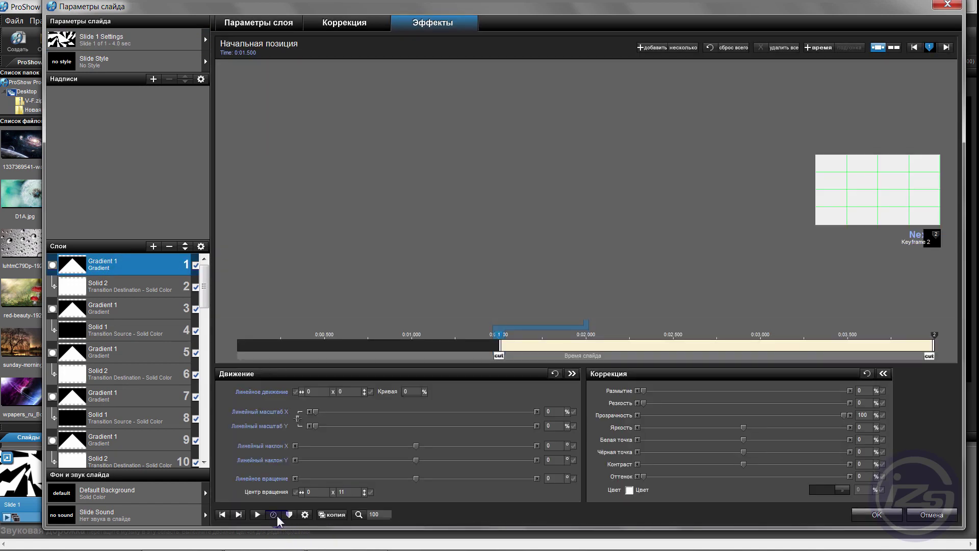
click(257, 514)
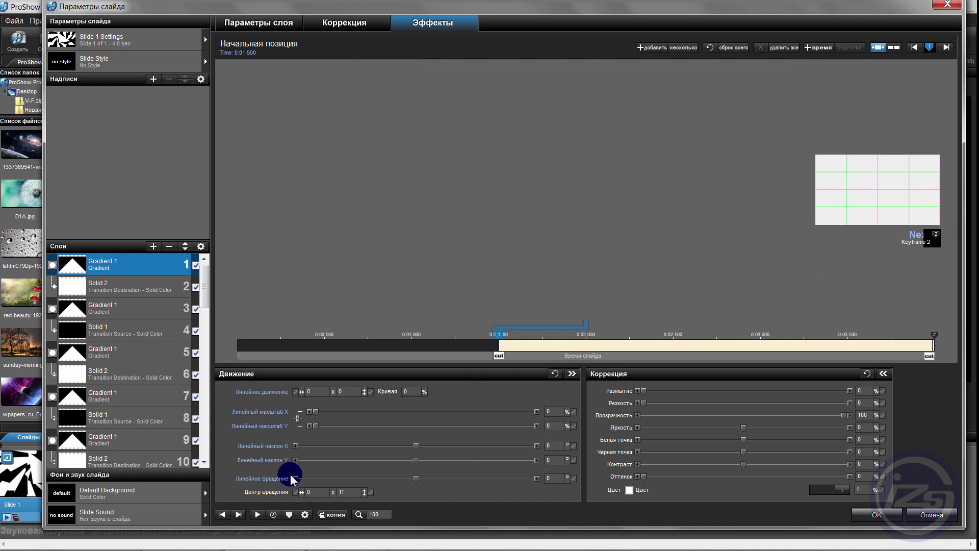
click(257, 514)
click(259, 514)
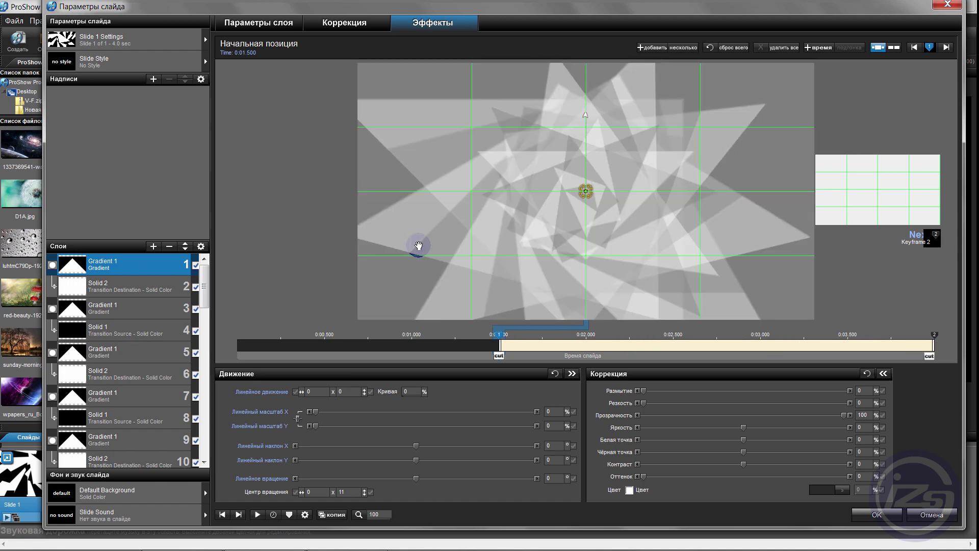
click(873, 514)
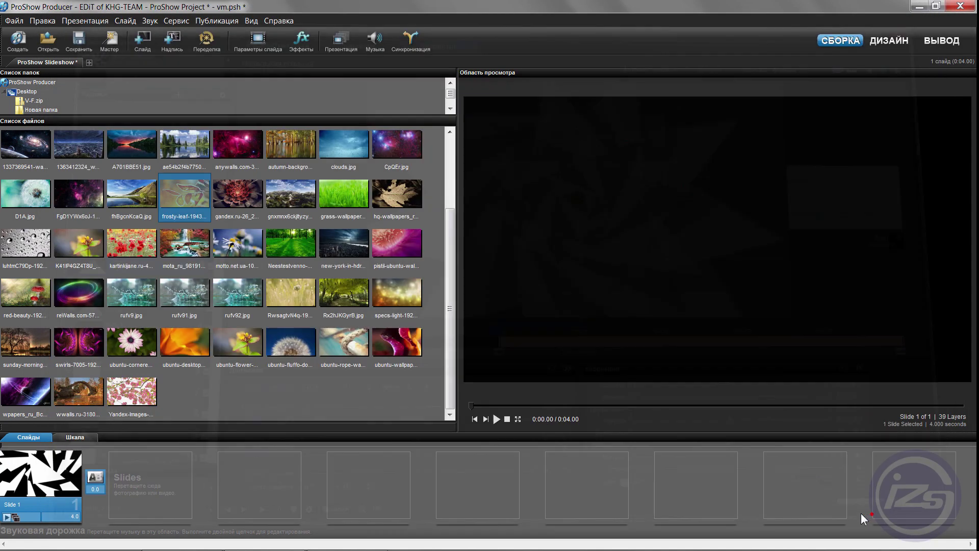
Insert a blank slide after Slide 1
right_click(138, 478)
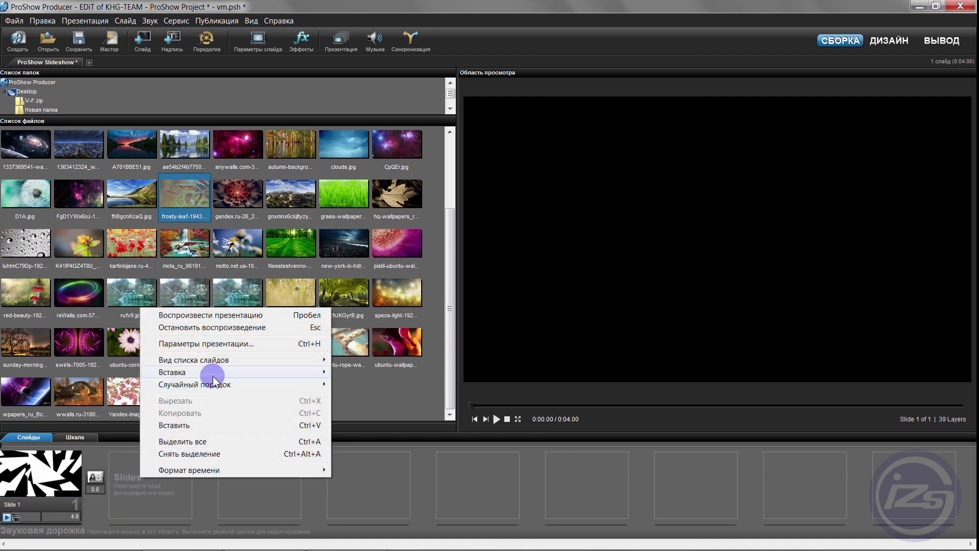
mouse_move(187, 377)
click(339, 372)
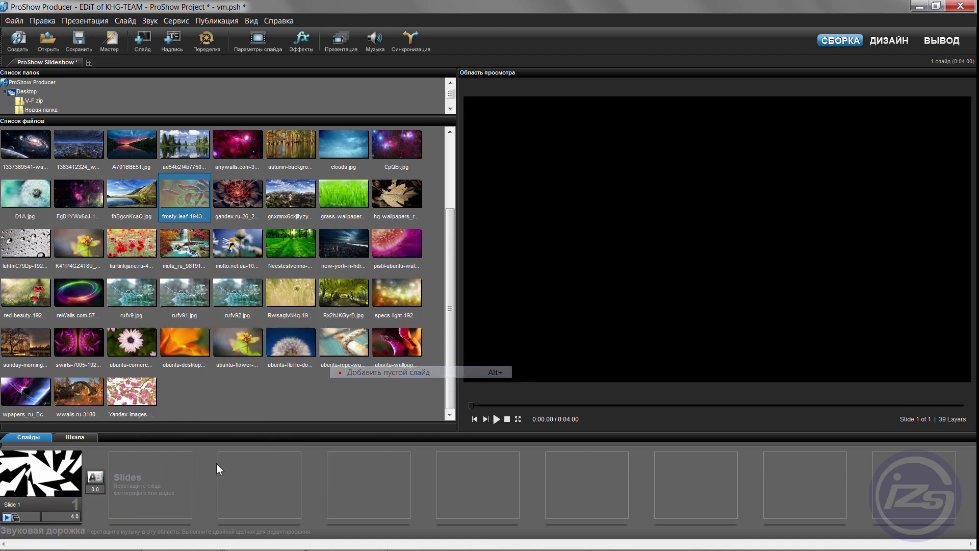
right_click(178, 485)
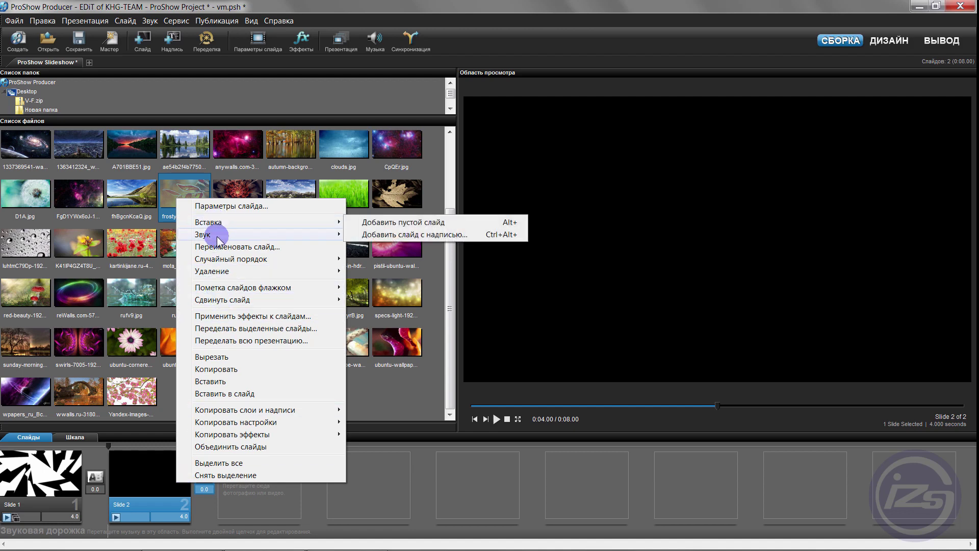
click(147, 458)
Open the settings of the blank Slide 2 and add a white solid color layer to it
double_click(147, 457)
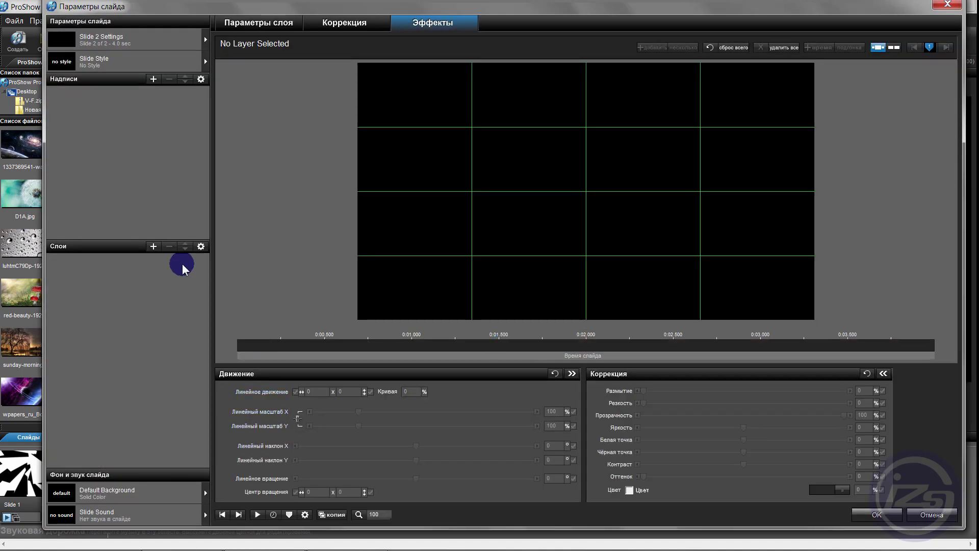
click(153, 246)
click(208, 274)
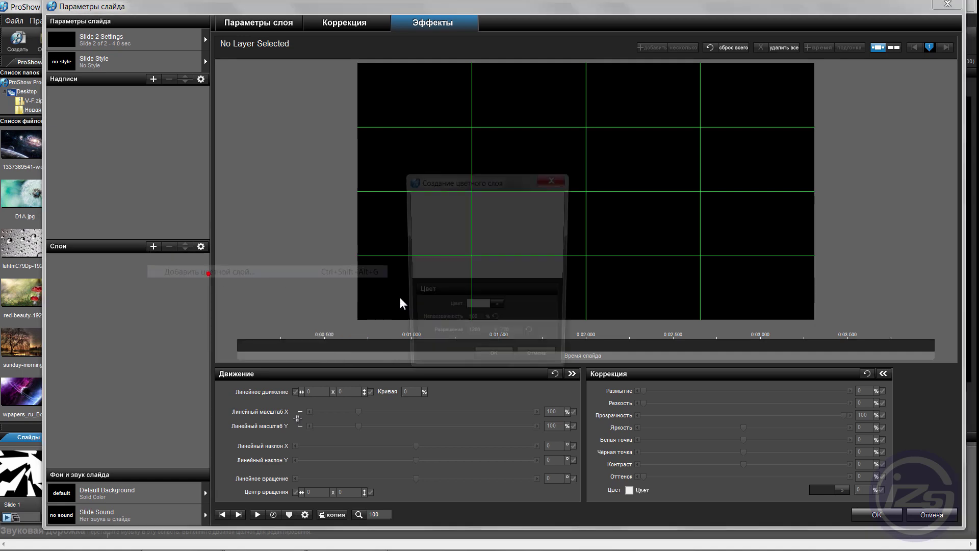
click(503, 368)
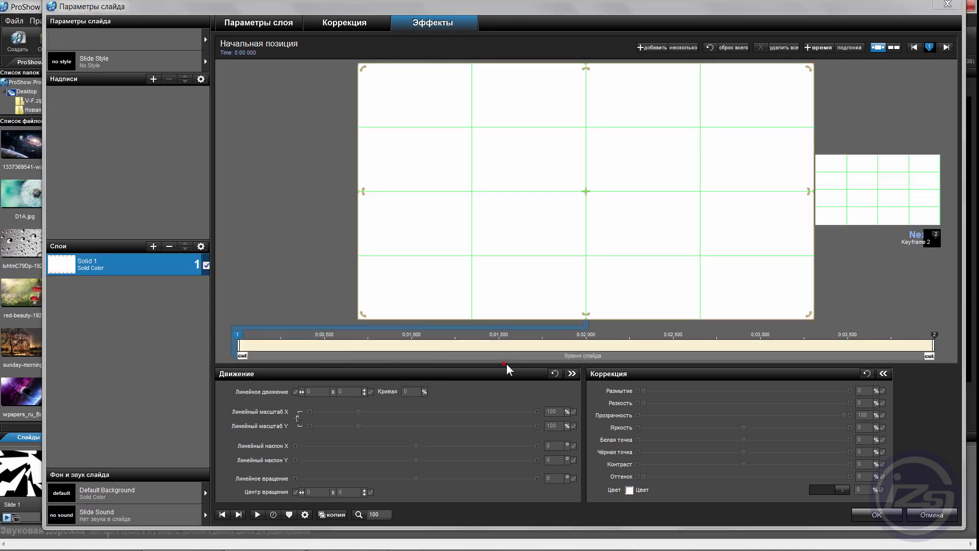
Apply the white slide's settings and set the duration of Slide 2 to 0.5 seconds
click(877, 515)
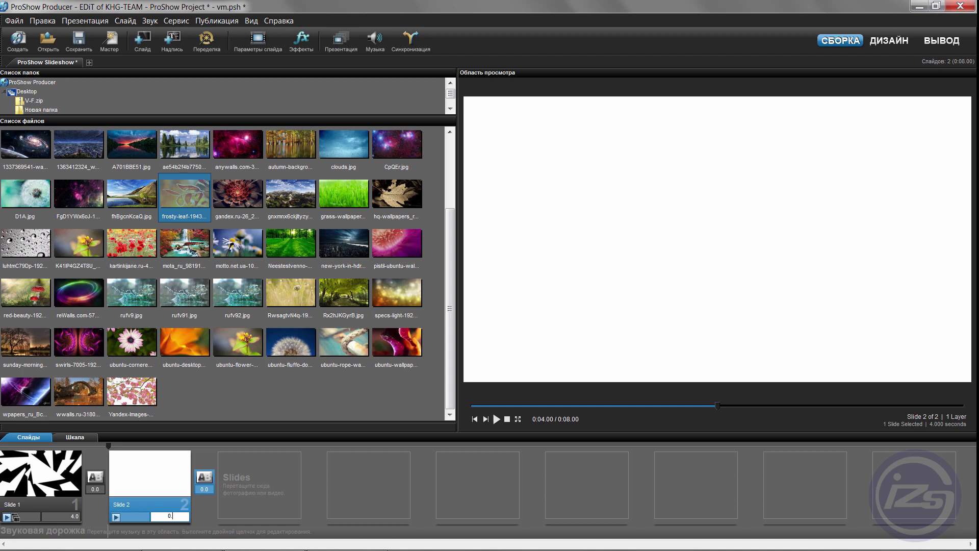
click(286, 493)
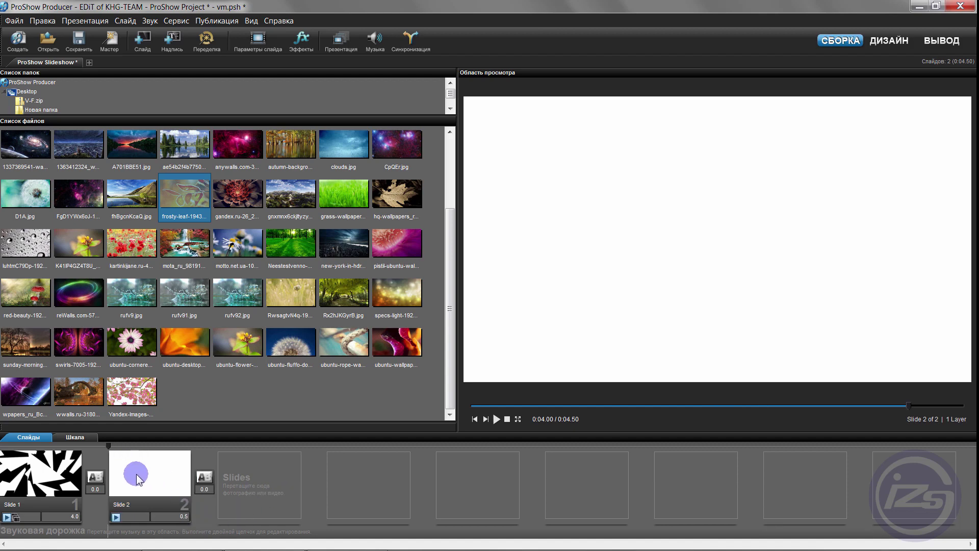
Insert a blank slide after Slide 2 with a duration of 0.5 seconds
right_click(232, 481)
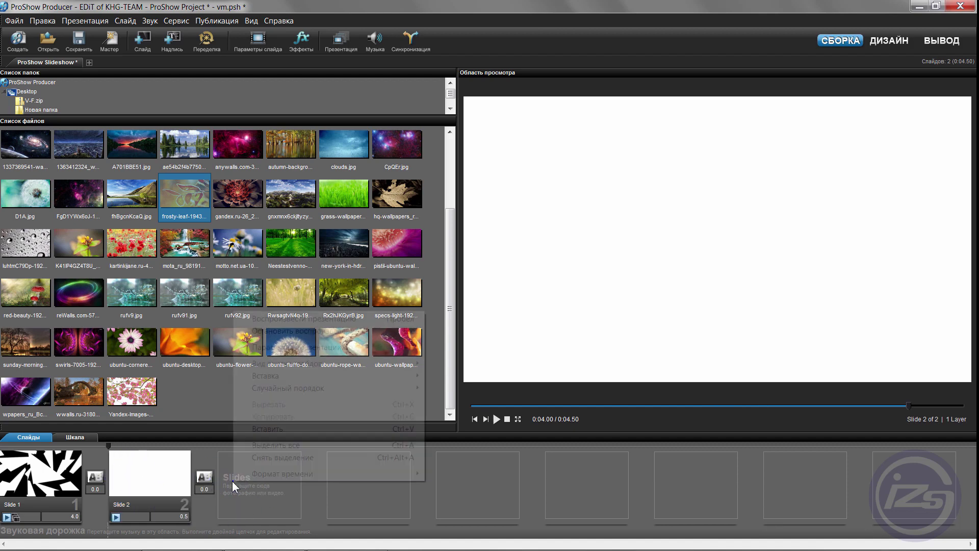
mouse_move(264, 376)
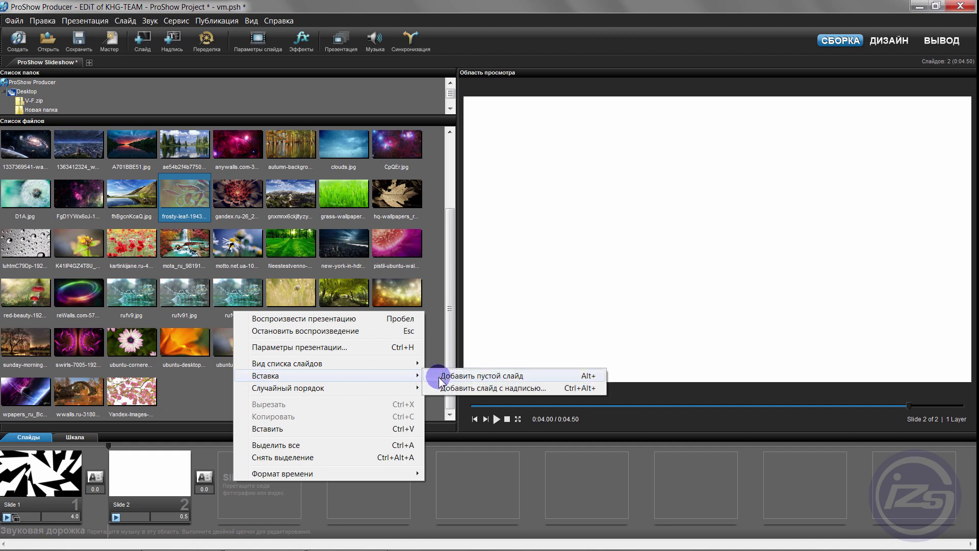
click(439, 375)
click(295, 521)
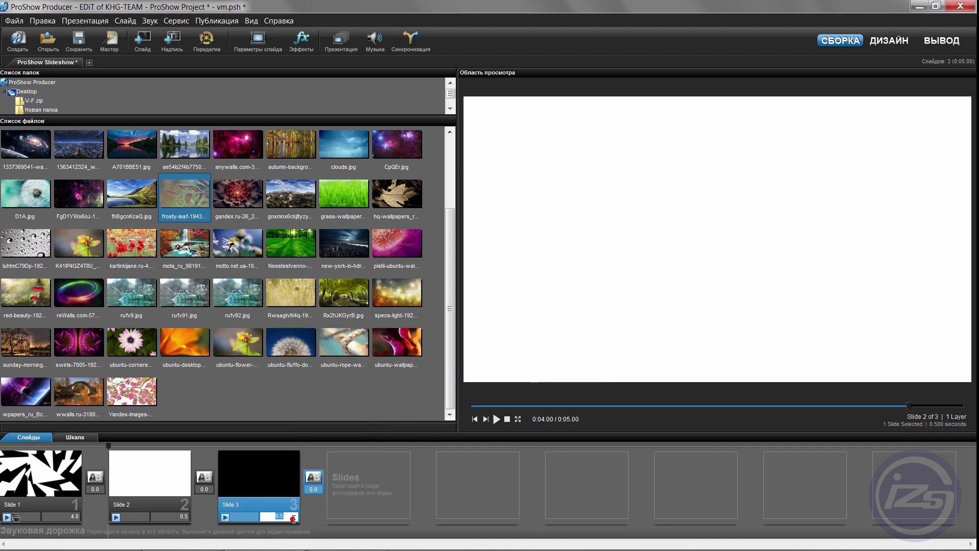
click(378, 495)
Move the black blank slide from the end of the slideshow to the first position, before the spiral slide
click(252, 480)
shift+click(10, 478)
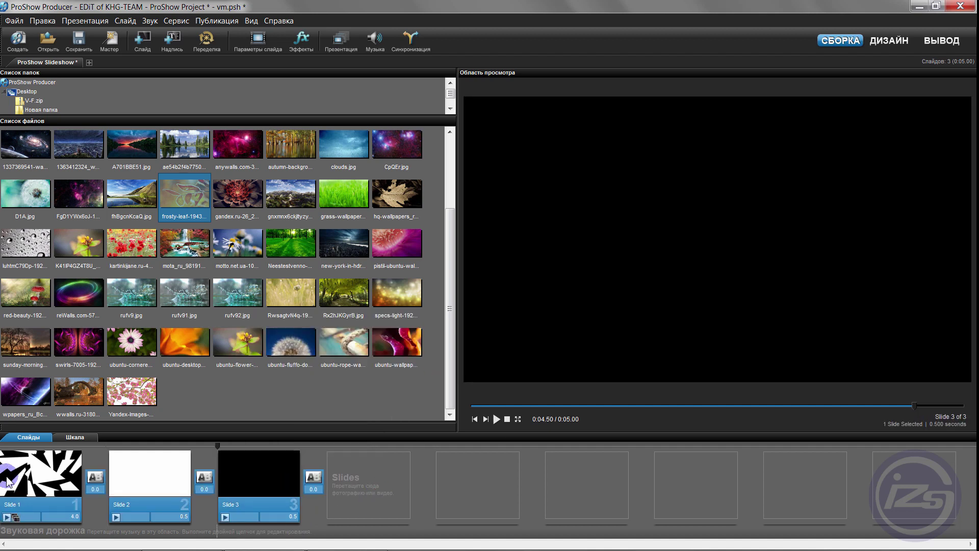
click(244, 502)
drag(259, 470, 12, 470)
drag(11, 471, 11, 470)
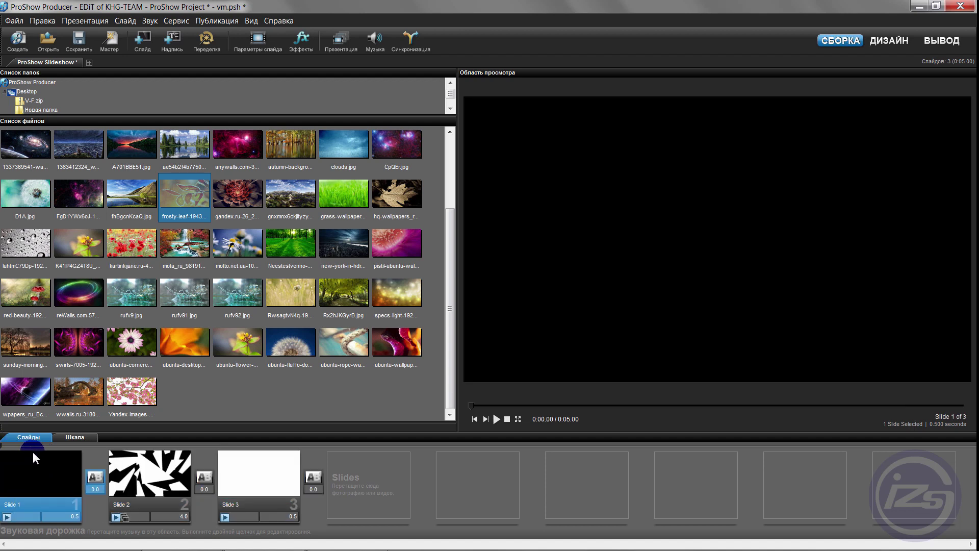
click(21, 446)
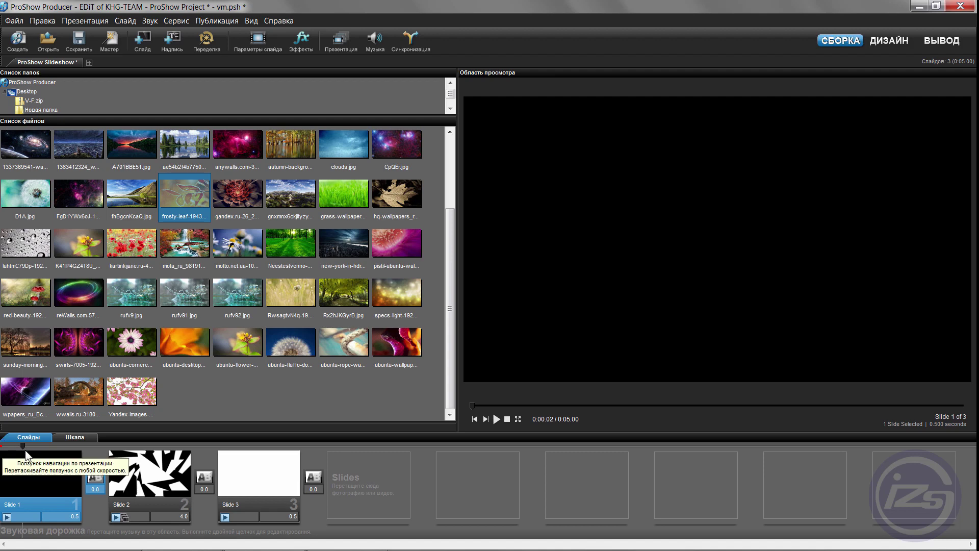
drag(53, 452, 7, 461)
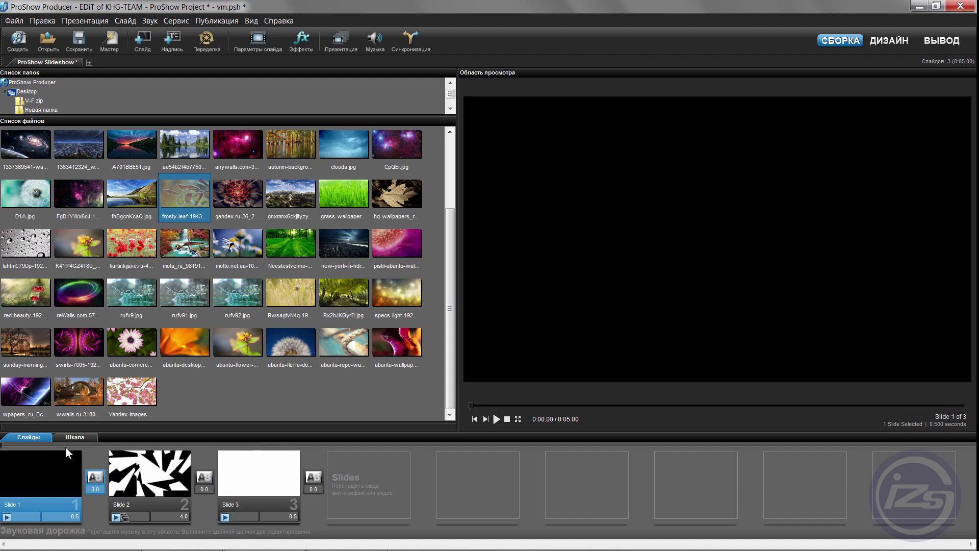
Start creating a custom video file from the three-slide show
click(942, 41)
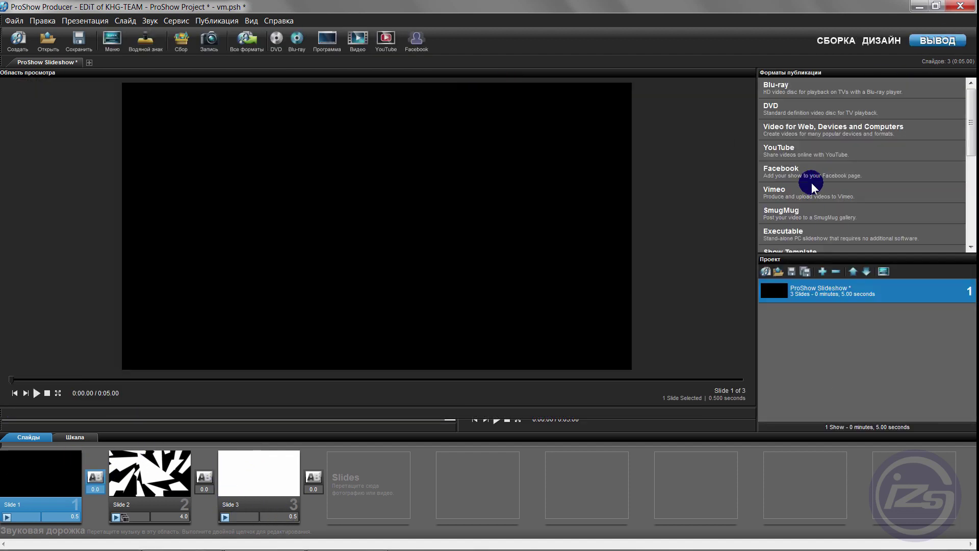
click(837, 163)
scroll(859, 178, down, 1)
scroll(859, 178, down, 1)
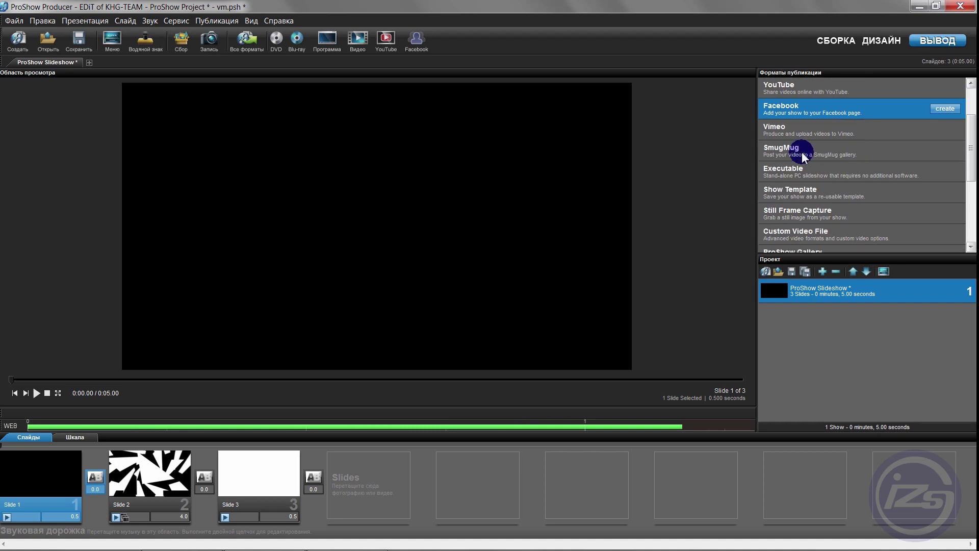
click(842, 211)
drag(770, 211, 788, 210)
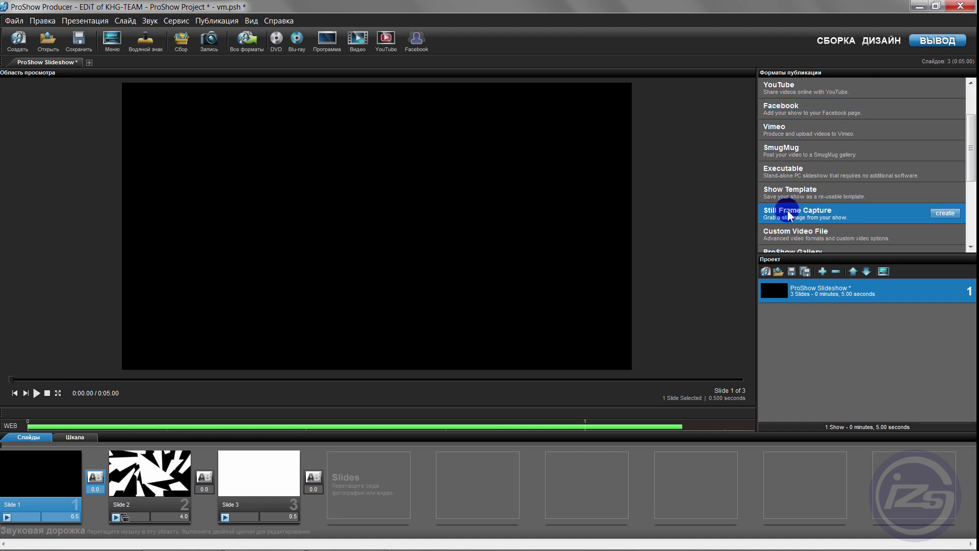
click(801, 238)
click(946, 234)
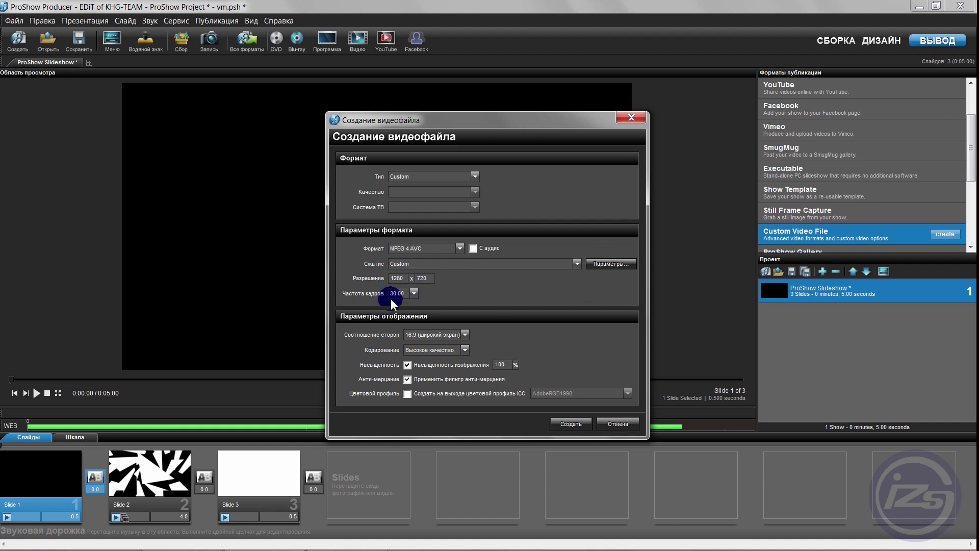
Check the MPEG 4 video bitrate in the compression parameters and close them without changes
click(610, 263)
double_click(485, 250)
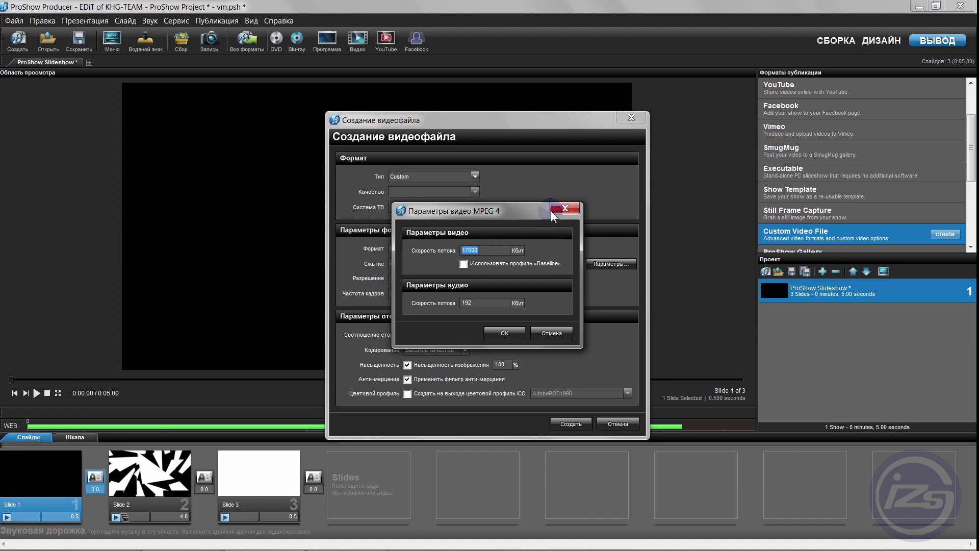
click(567, 208)
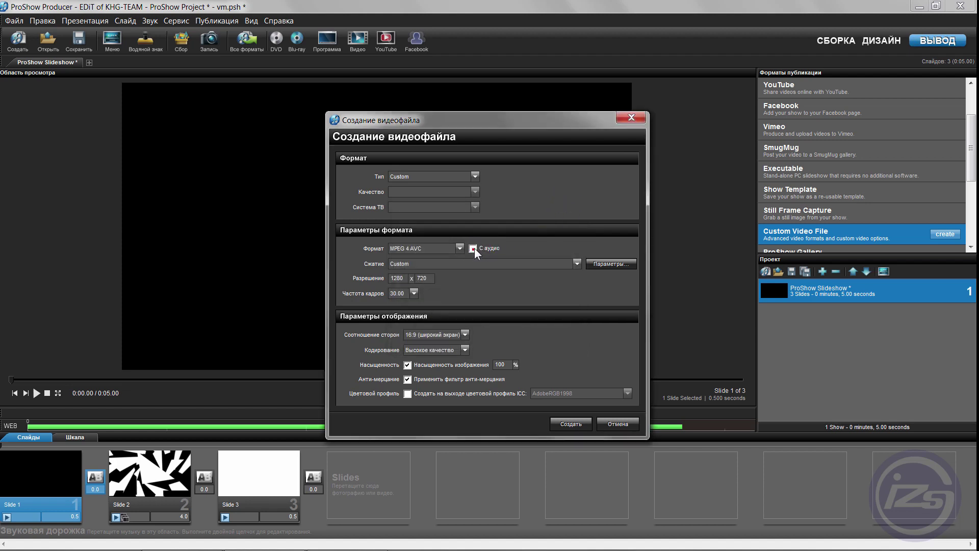
Render the show as an MP4 video named 22222 in the Styles folder and dismiss the completion notice
click(574, 424)
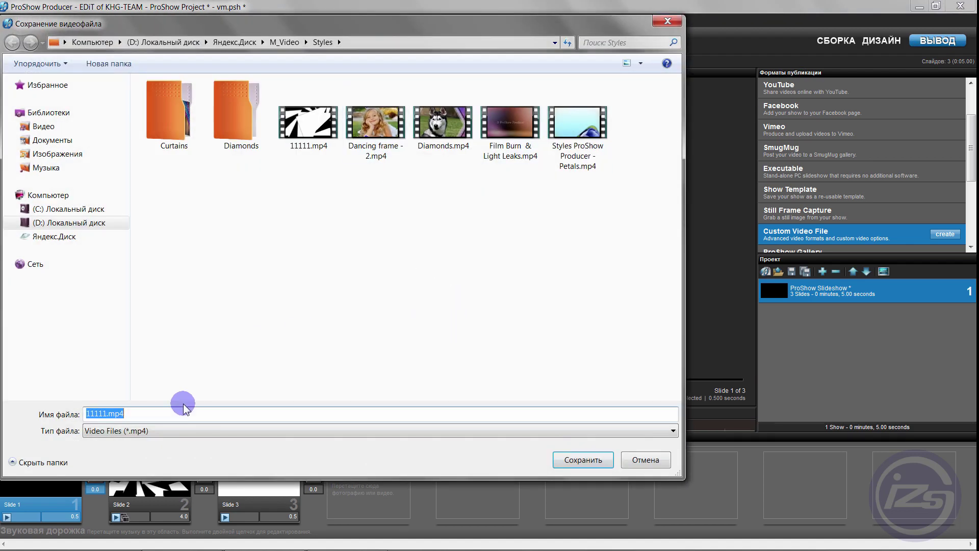
text(22222)
click(601, 459)
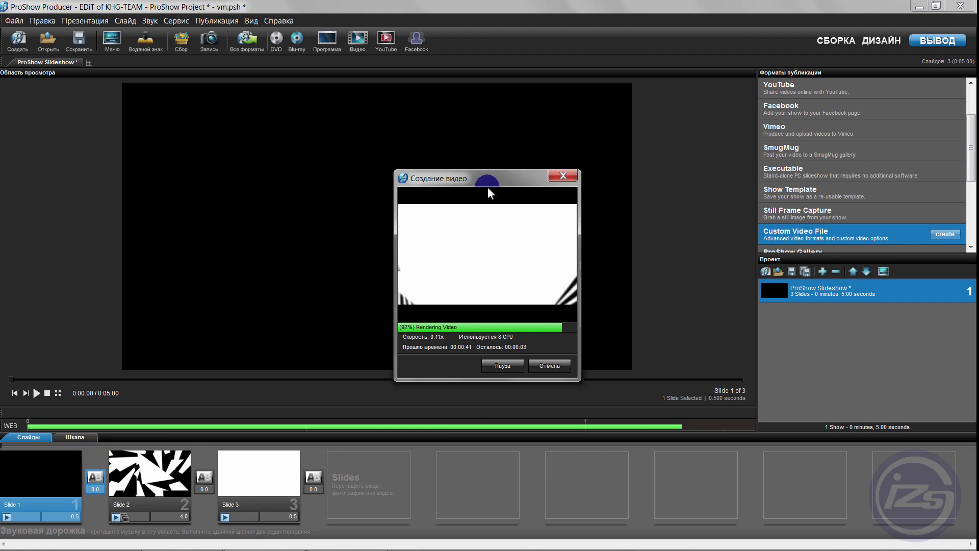
click(162, 478)
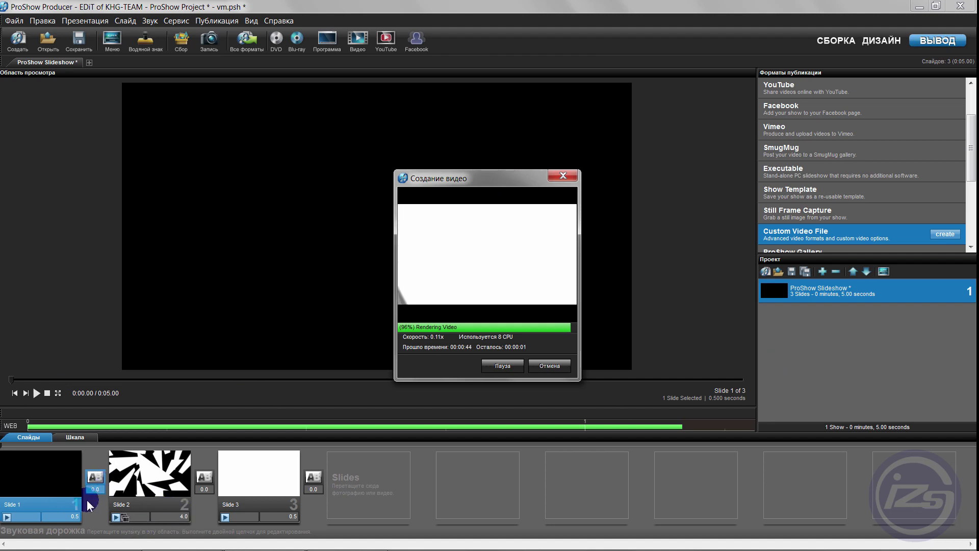
click(159, 485)
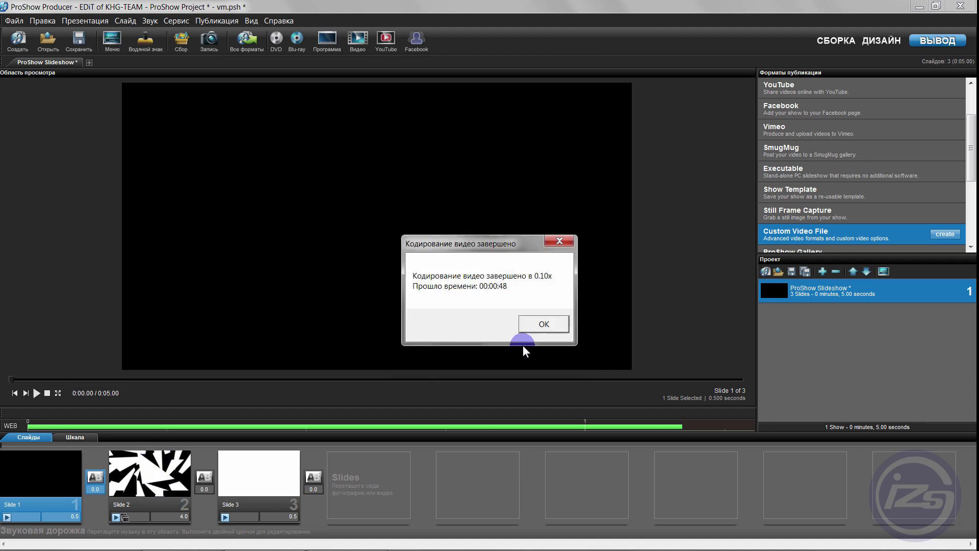
click(537, 329)
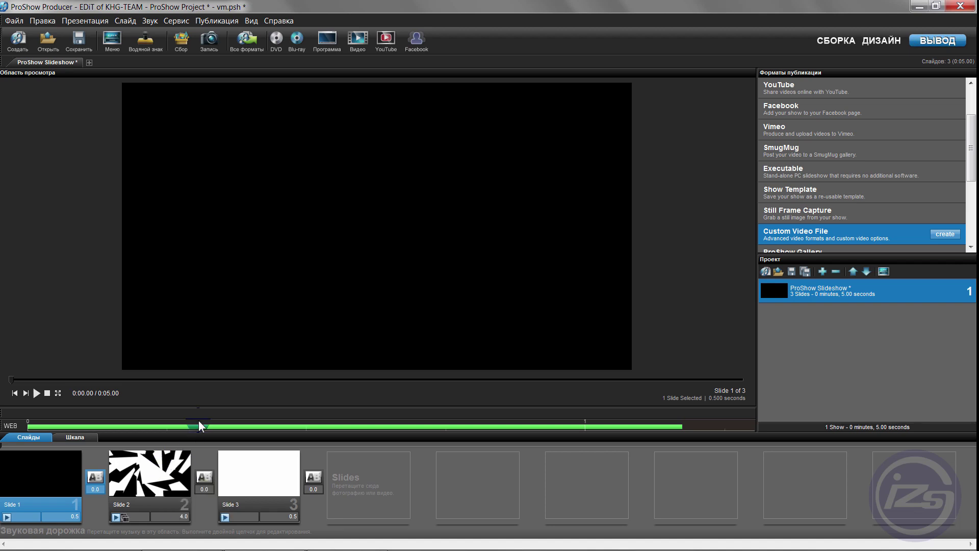
Return to the slide assembly workspace and add the pink flower image ubuntu-cornered-wallpapers to the slideshow as Slide 4
click(840, 40)
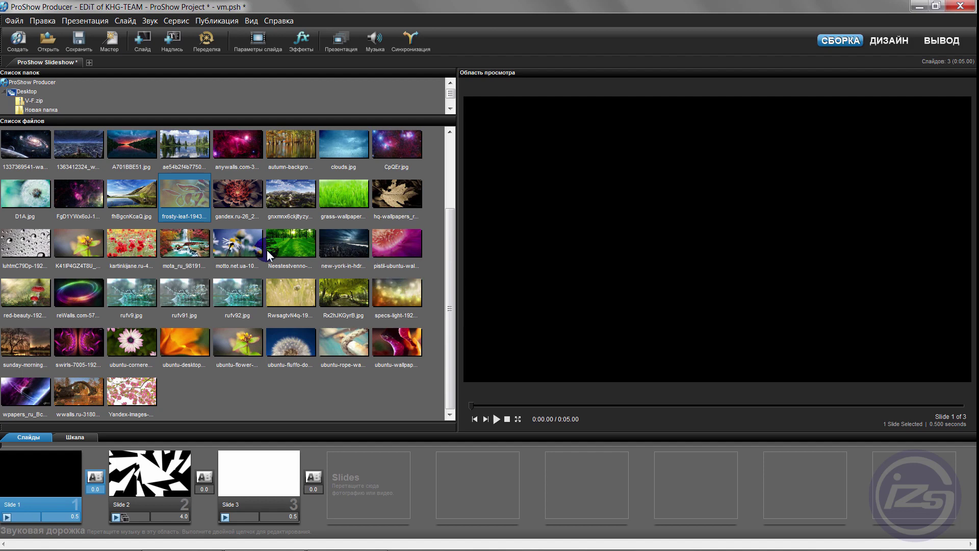
click(343, 296)
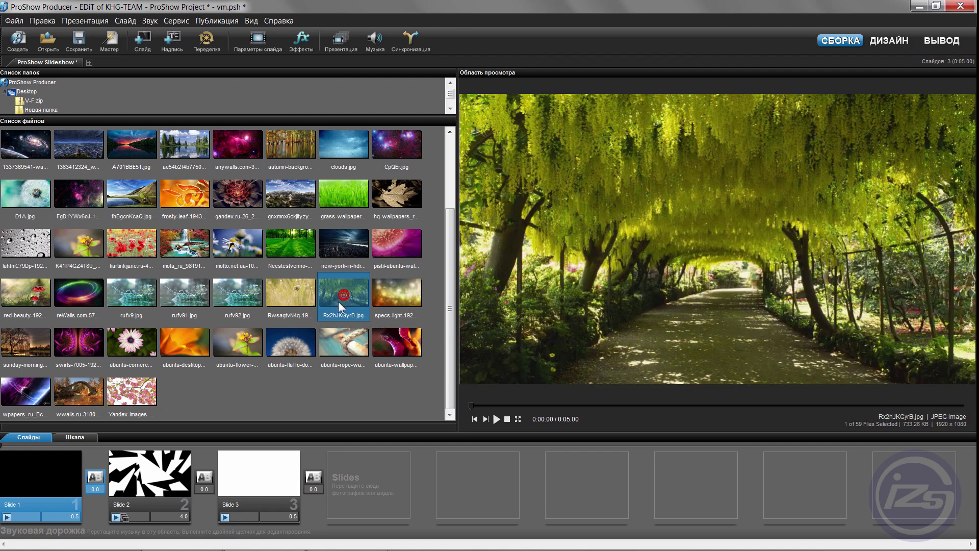
click(155, 329)
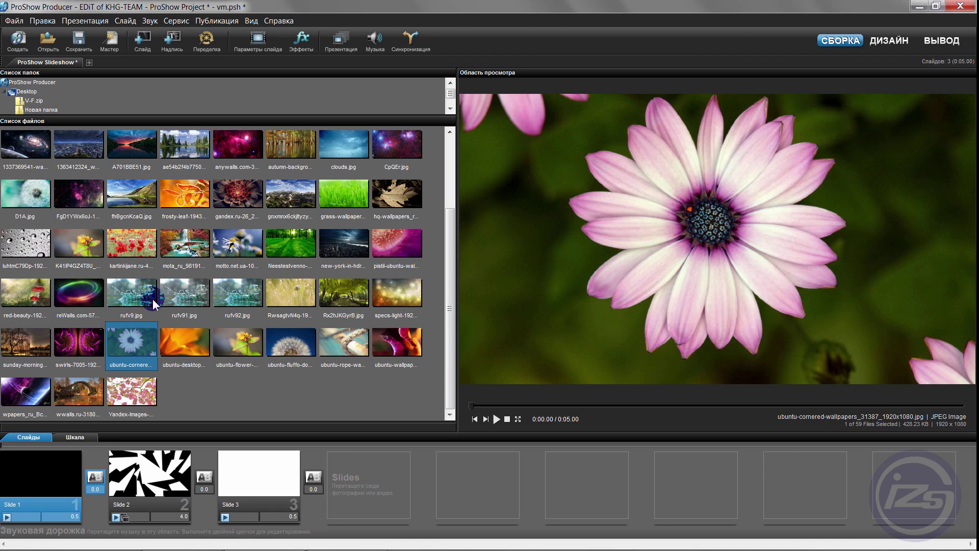
drag(404, 518, 385, 497)
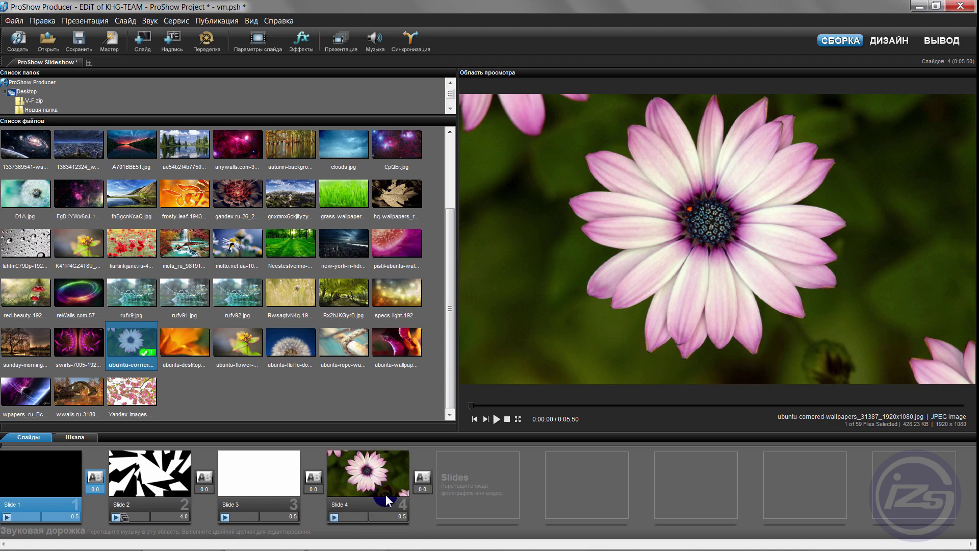
Set the duration of the flower slide, Slide 4, to 6 seconds
click(402, 516)
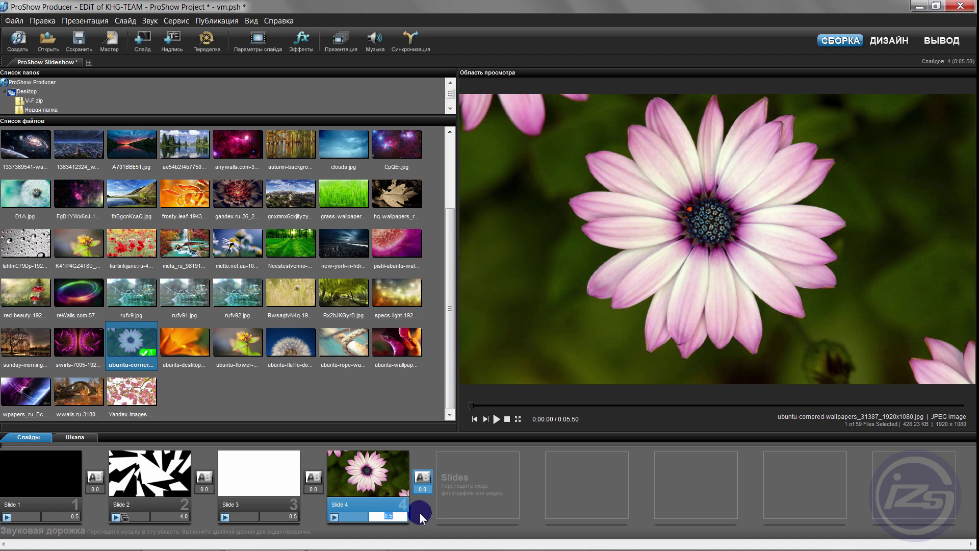
text(6)
click(510, 484)
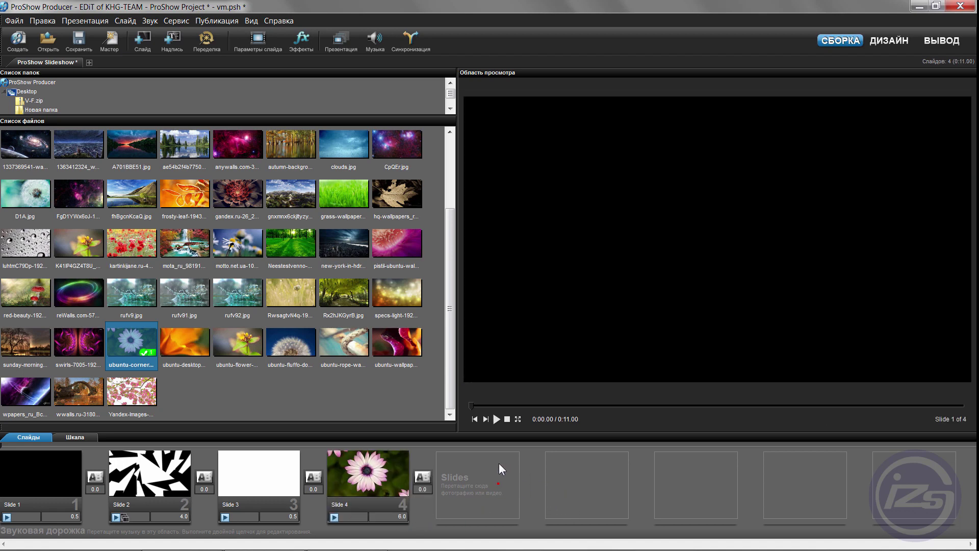
Add 22222.mp4 from the Styles folder as a layer in Slide 4 and move it above the flower image layer
double_click(398, 478)
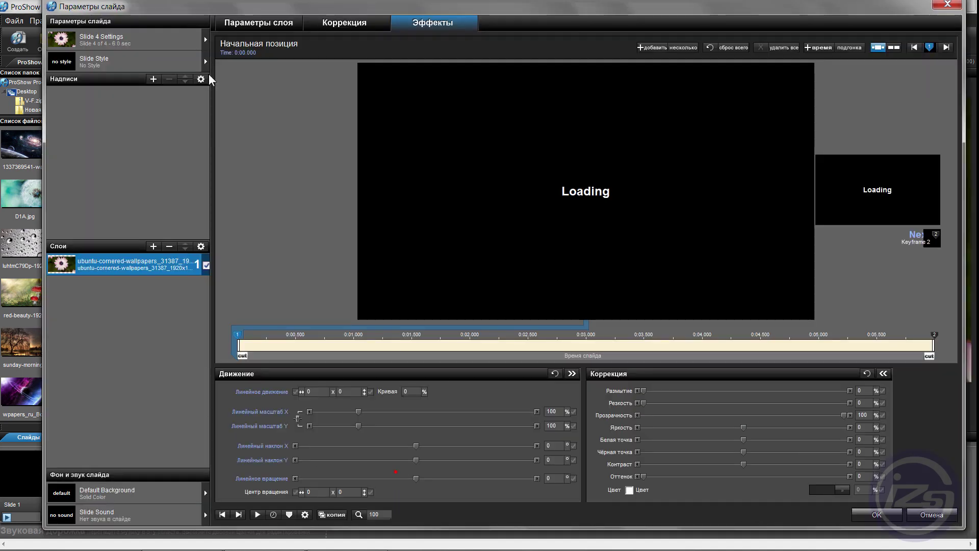
drag(395, 8, 394, 8)
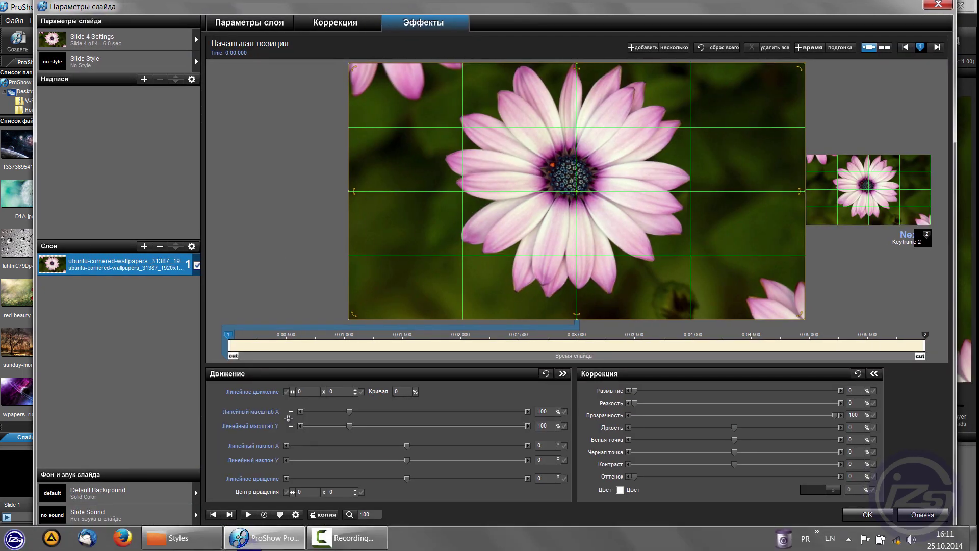
click(178, 535)
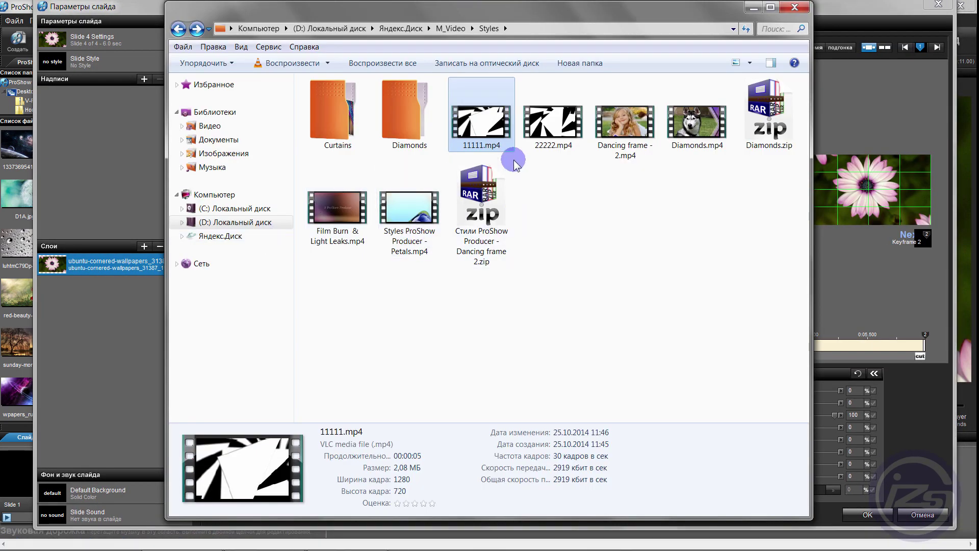
click(549, 146)
drag(550, 146, 134, 331)
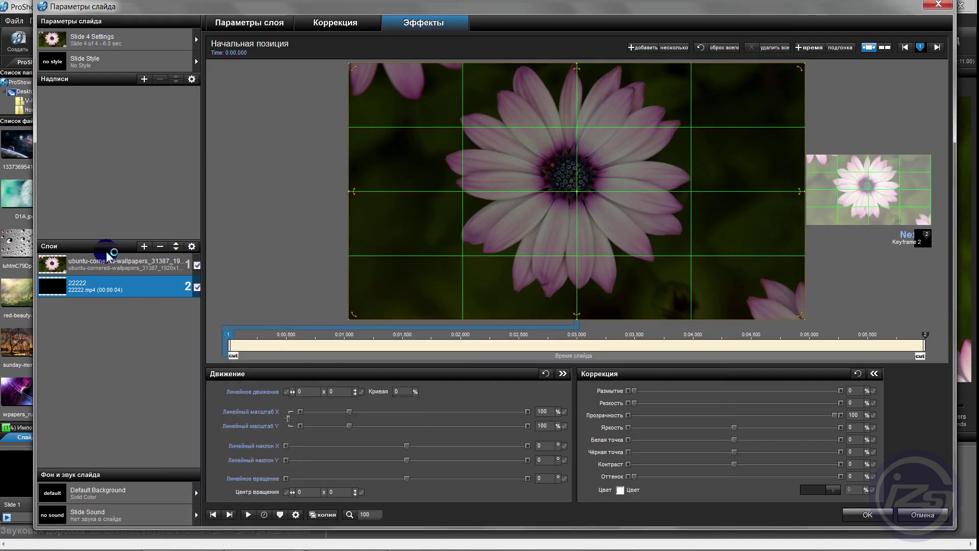
drag(86, 256, 108, 254)
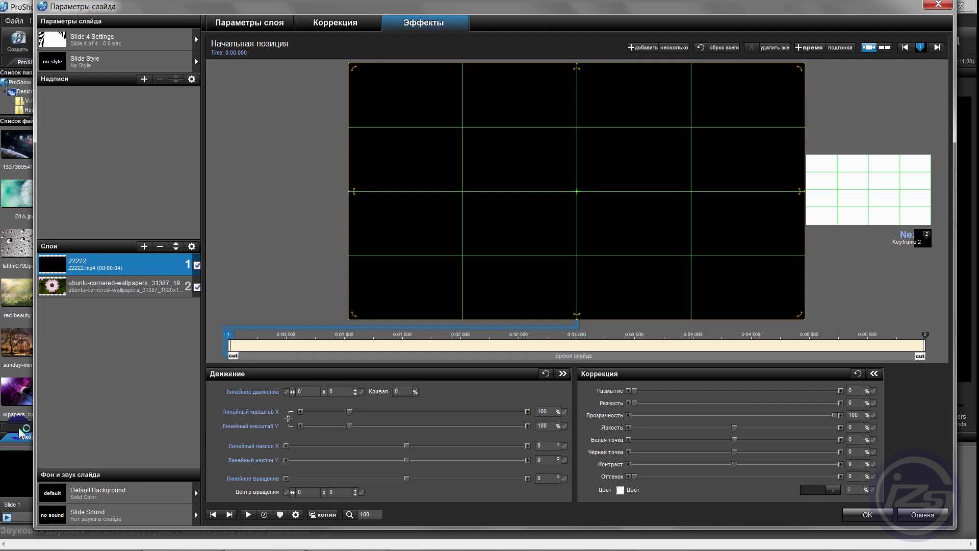
Duplicate the flower image layer beneath the 22222 video layer
click(93, 295)
right_click(89, 290)
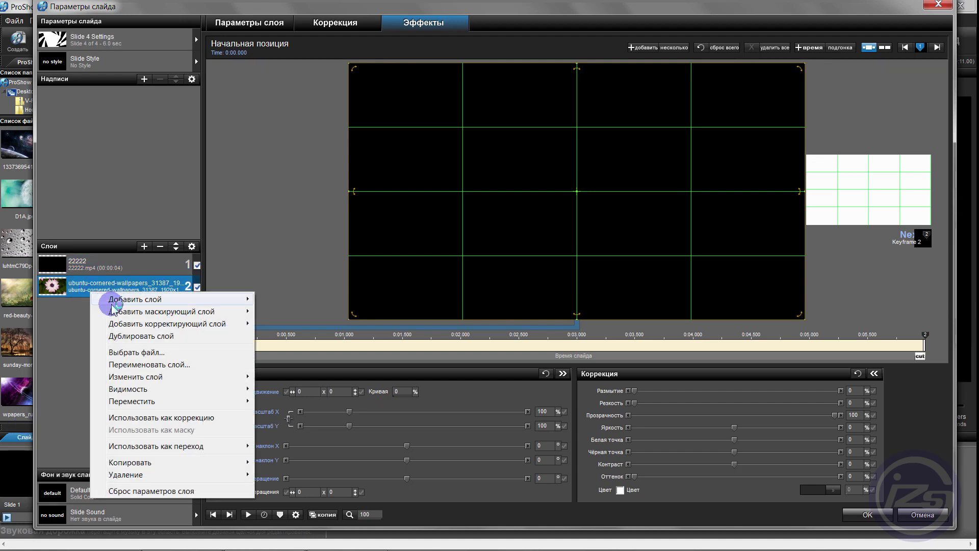
click(122, 335)
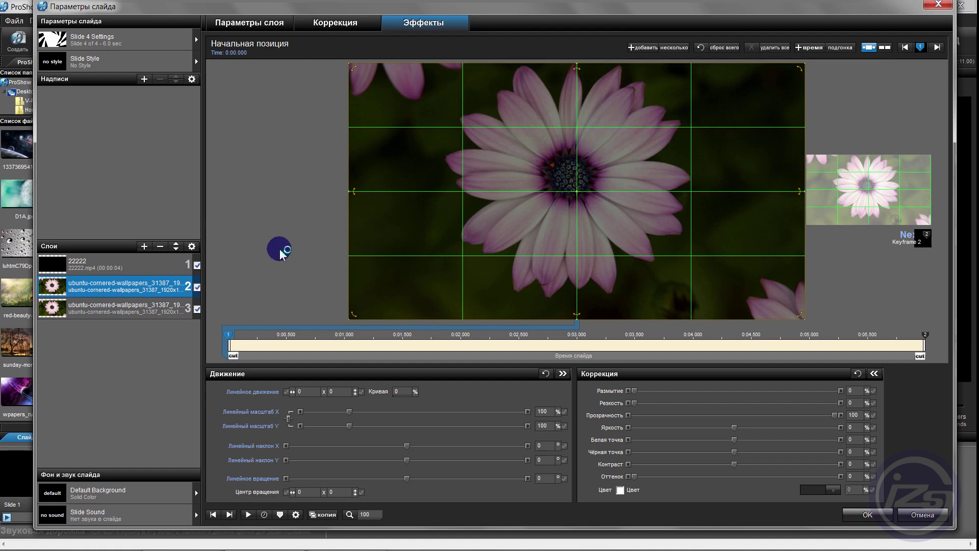
Open the layer settings of the 22222 video layer in Slide 4
right_click(148, 264)
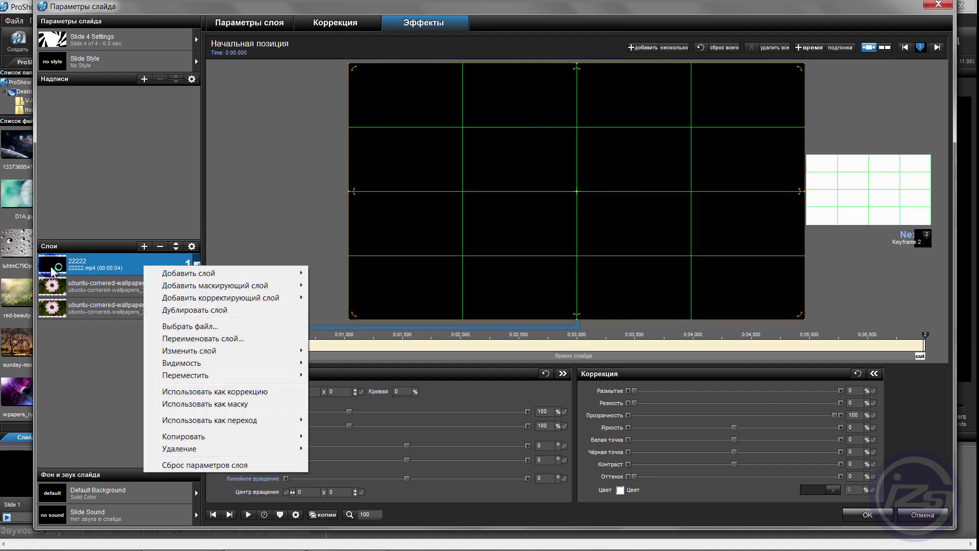
click(249, 22)
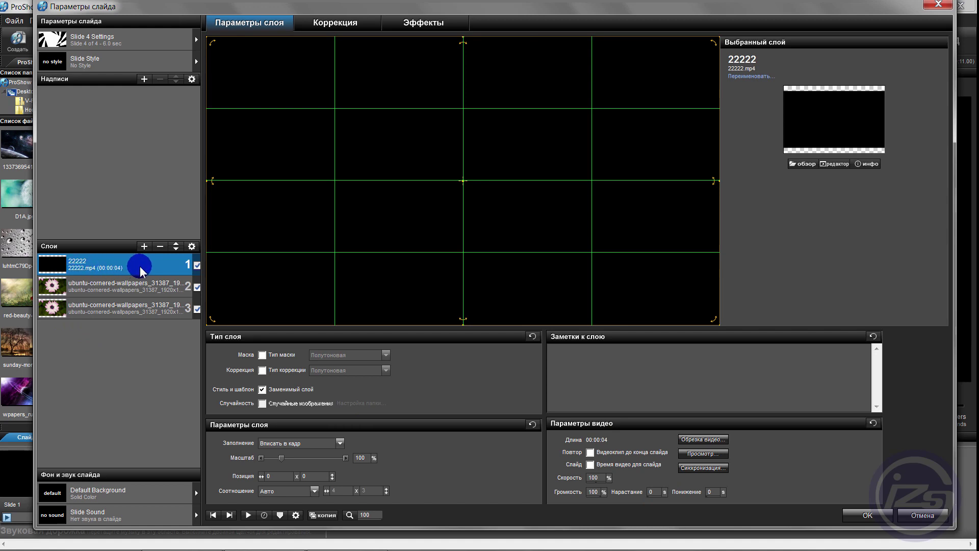
mouse_move(345, 10)
mouse_down()
mouse_move(332, 10)
mouse_move(342, 19)
mouse_move(353, 5)
mouse_move(356, 14)
mouse_up()
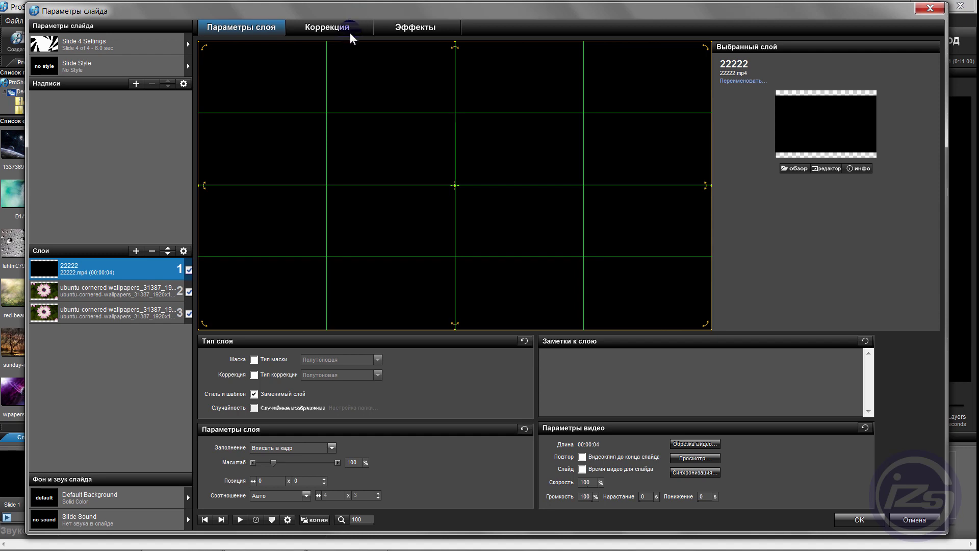
click(64, 275)
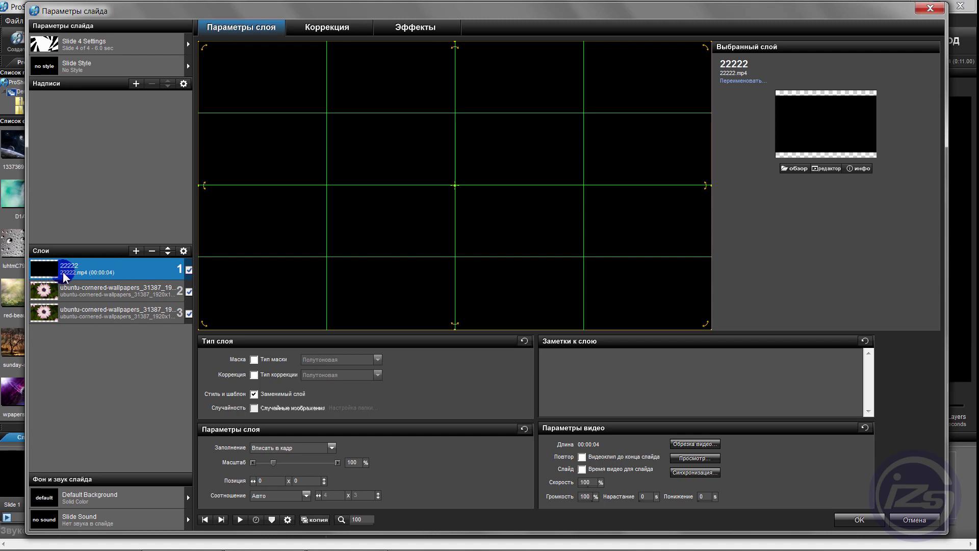